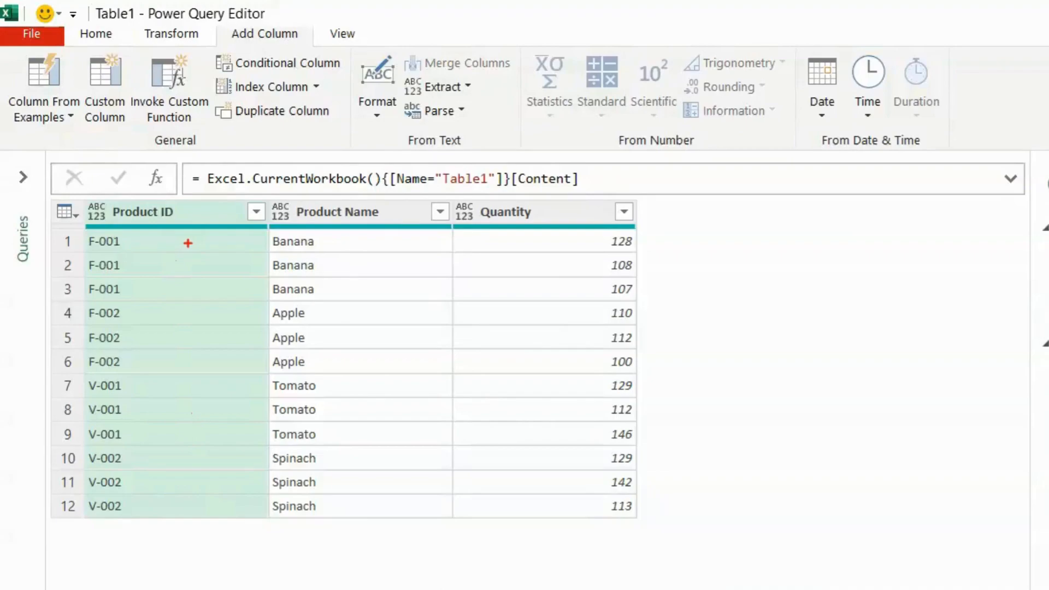
{"action": "left_click_drag", "start_coordinate": [185, 217], "coordinate": [208, 203]}
{"action": "left_click_drag", "start_coordinate": [396, 220], "coordinate": [410, 207]}
{"action": "left_click_drag", "start_coordinate": [551, 223], "coordinate": [554, 218]}
{"action": "mouse_move", "coordinate": [647, 199]}
{"action": "left_mouse_down"}
{"action": "mouse_move", "coordinate": [662, 328]}
{"action": "mouse_move", "coordinate": [744, 471]}
{"action": "mouse_move", "coordinate": [812, 529]}
{"action": "mouse_move", "coordinate": [823, 520]}
{"action": "left_mouse_up"}
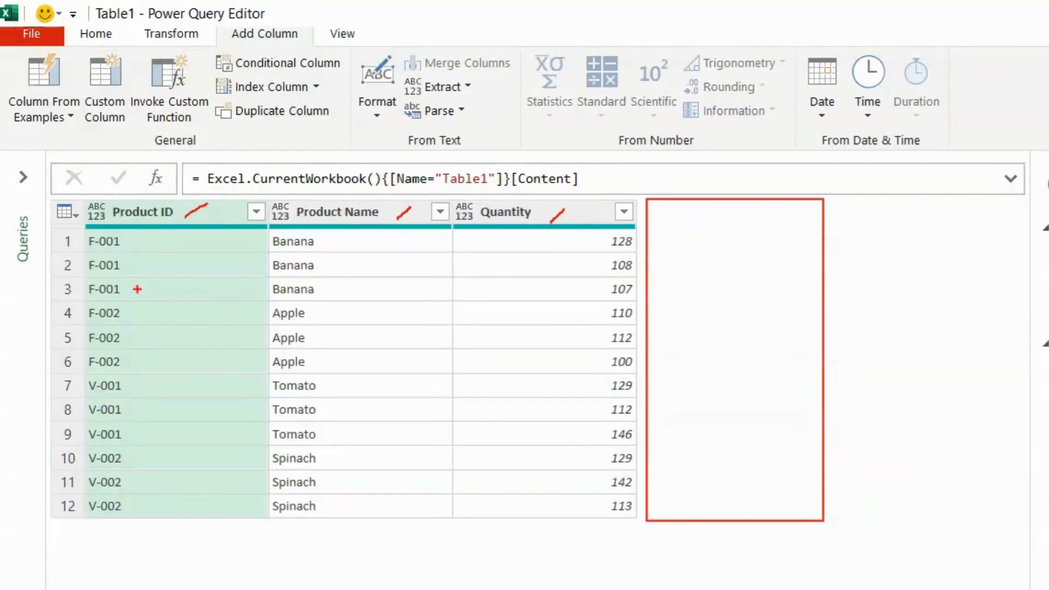
{"action": "mouse_move", "coordinate": [79, 230]}
{"action": "left_mouse_down"}
{"action": "mouse_move", "coordinate": [118, 345]}
{"action": "mouse_move", "coordinate": [445, 375]}
{"action": "left_mouse_up"}
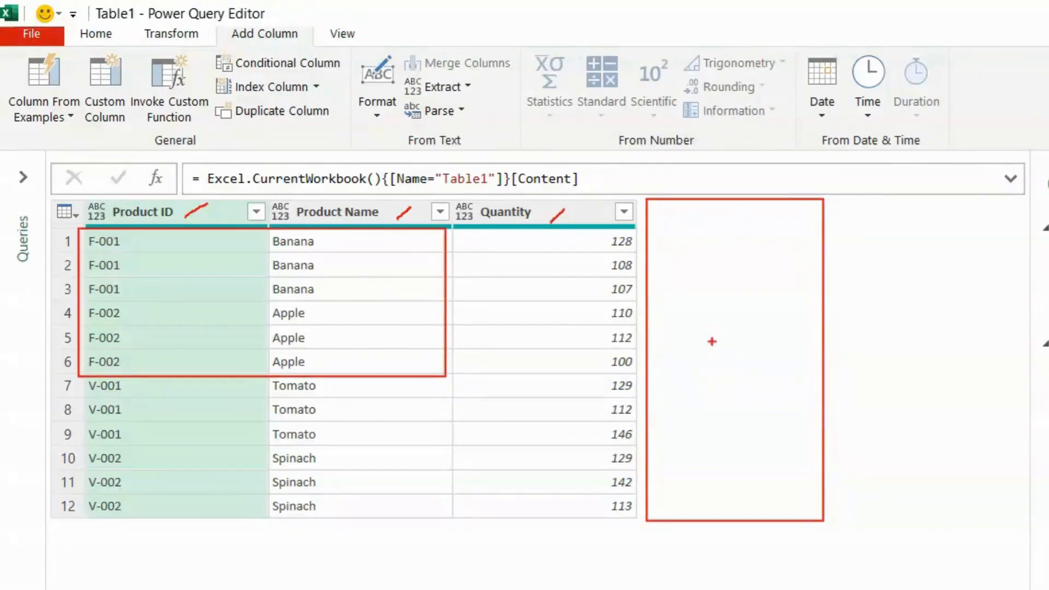
{"action": "mouse_move", "coordinate": [700, 295]}
{"action": "left_mouse_down"}
{"action": "mouse_move", "coordinate": [707, 310]}
{"action": "mouse_move", "coordinate": [737, 288]}
{"action": "left_mouse_up"}
{"action": "mouse_move", "coordinate": [77, 377]}
{"action": "left_mouse_down"}
{"action": "mouse_move", "coordinate": [77, 404]}
{"action": "mouse_move", "coordinate": [327, 523]}
{"action": "mouse_move", "coordinate": [444, 377]}
{"action": "left_mouse_up"}
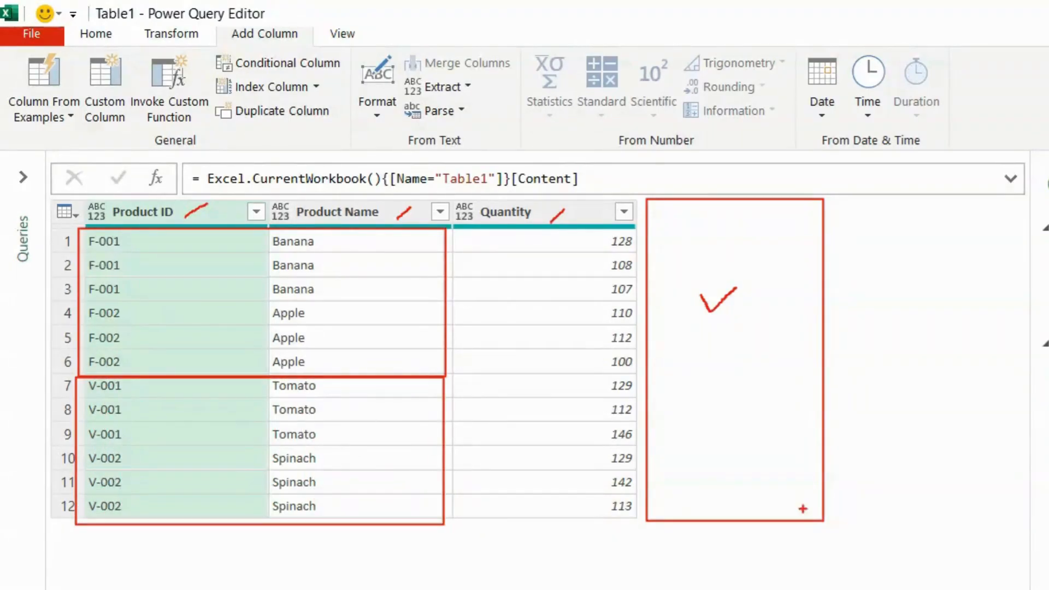
{"action": "mouse_move", "coordinate": [712, 427]}
{"action": "left_mouse_down"}
{"action": "mouse_move", "coordinate": [719, 437]}
{"action": "mouse_move", "coordinate": [750, 408]}
{"action": "left_mouse_up"}
{"action": "key", "text": "Escape"}
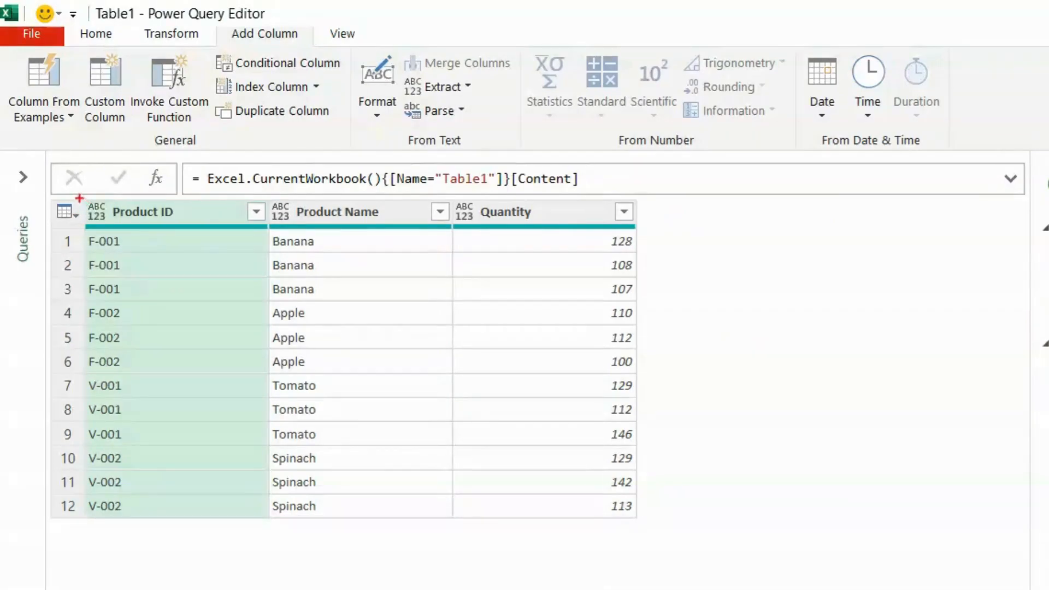
{"action": "mouse_move", "coordinate": [55, 200]}
{"action": "left_mouse_down"}
{"action": "mouse_move", "coordinate": [157, 456]}
{"action": "mouse_move", "coordinate": [267, 525]}
{"action": "left_mouse_up"}
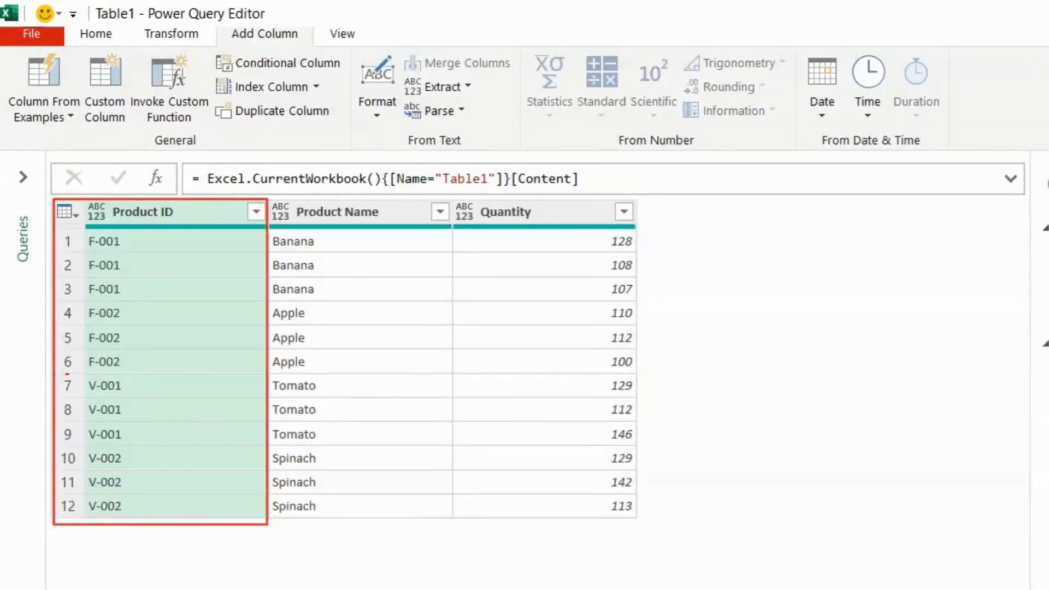
{"action": "left_click_drag", "start_coordinate": [67, 374], "coordinate": [180, 372]}
{"action": "mouse_move", "coordinate": [141, 234]}
{"action": "left_mouse_down"}
{"action": "mouse_move", "coordinate": [162, 298]}
{"action": "mouse_move", "coordinate": [156, 350]}
{"action": "left_mouse_up"}
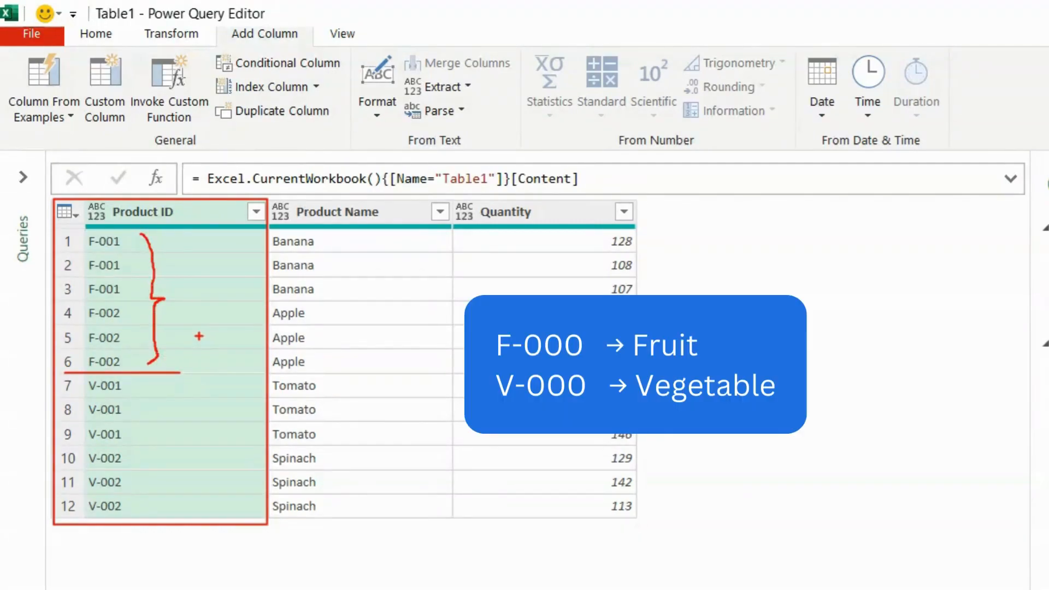
{"action": "left_click_drag", "start_coordinate": [145, 378], "coordinate": [159, 507]}
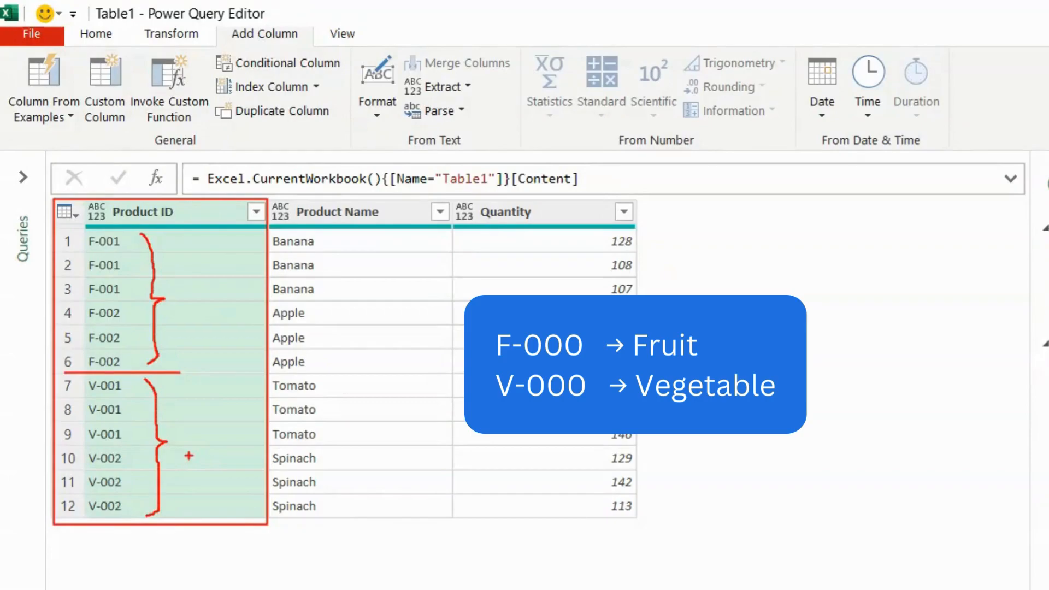
{"action": "key", "text": "Escape"}
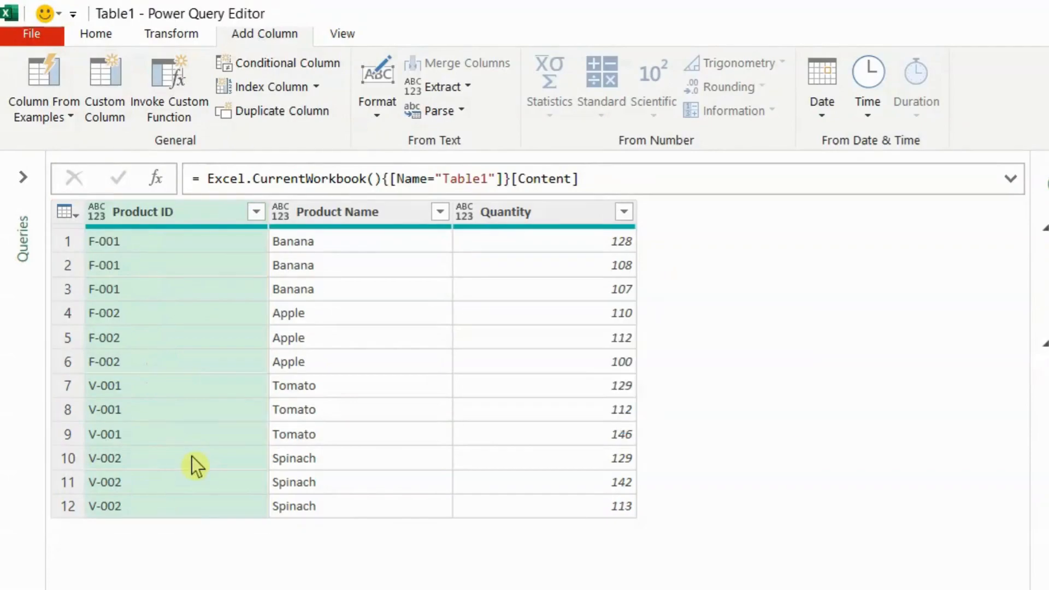
Start adding a conditional column to the table and move its dialog clear of the surrounding area
{"action": "left_click", "coordinate": [280, 63]}
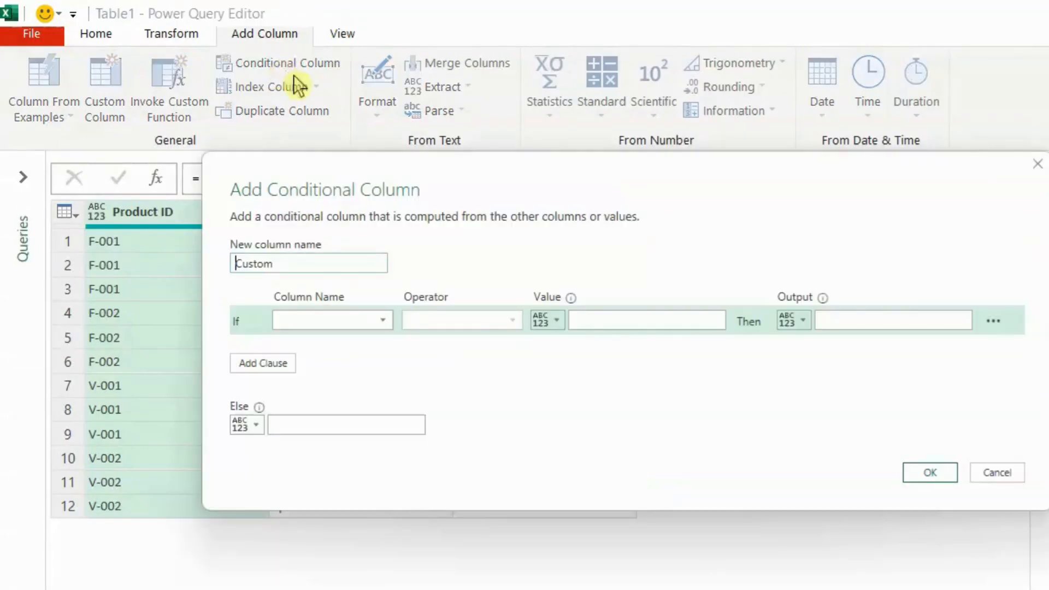
{"action": "left_click_drag", "start_coordinate": [487, 166], "coordinate": [317, 143]}
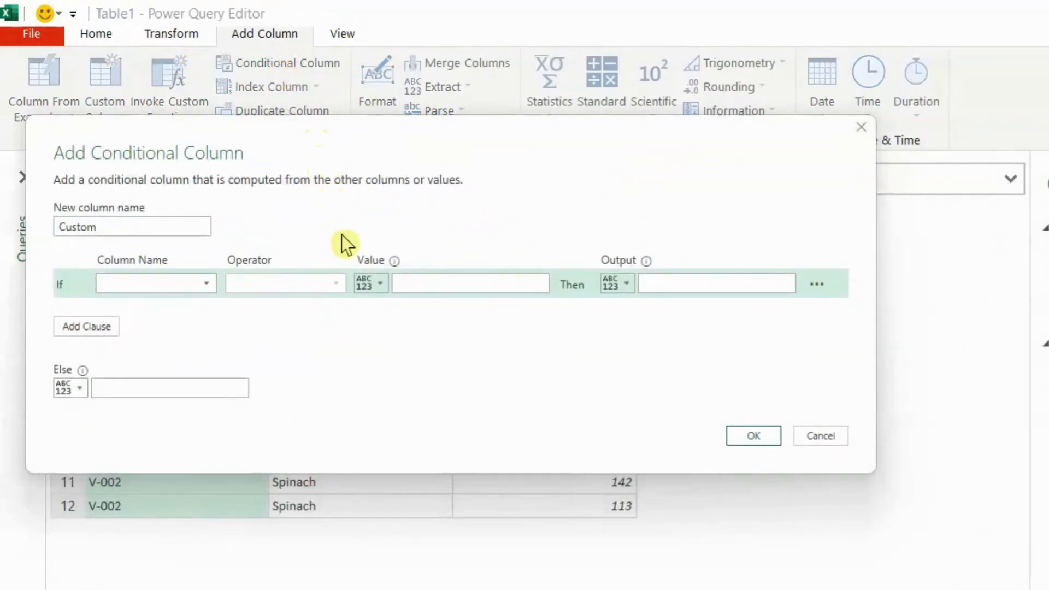
{"action": "key", "text": "ctrl+2"}
{"action": "mouse_move", "coordinate": [46, 192]}
{"action": "left_mouse_down"}
{"action": "mouse_move", "coordinate": [146, 246]}
{"action": "mouse_move", "coordinate": [230, 244]}
{"action": "left_mouse_up"}
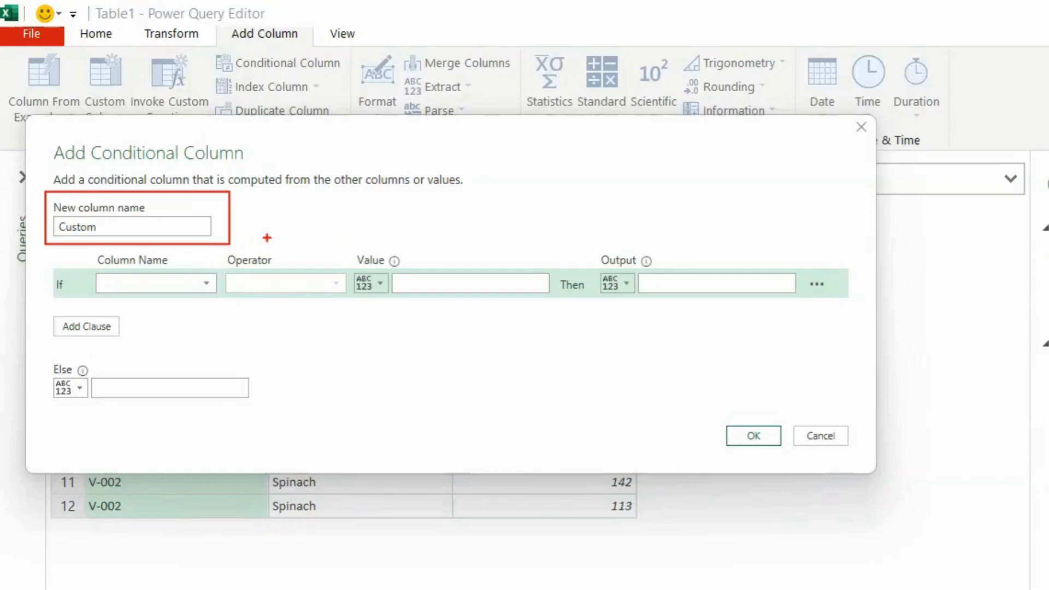
{"action": "key", "text": "Escape"}
{"action": "key", "text": "ctrl+2"}
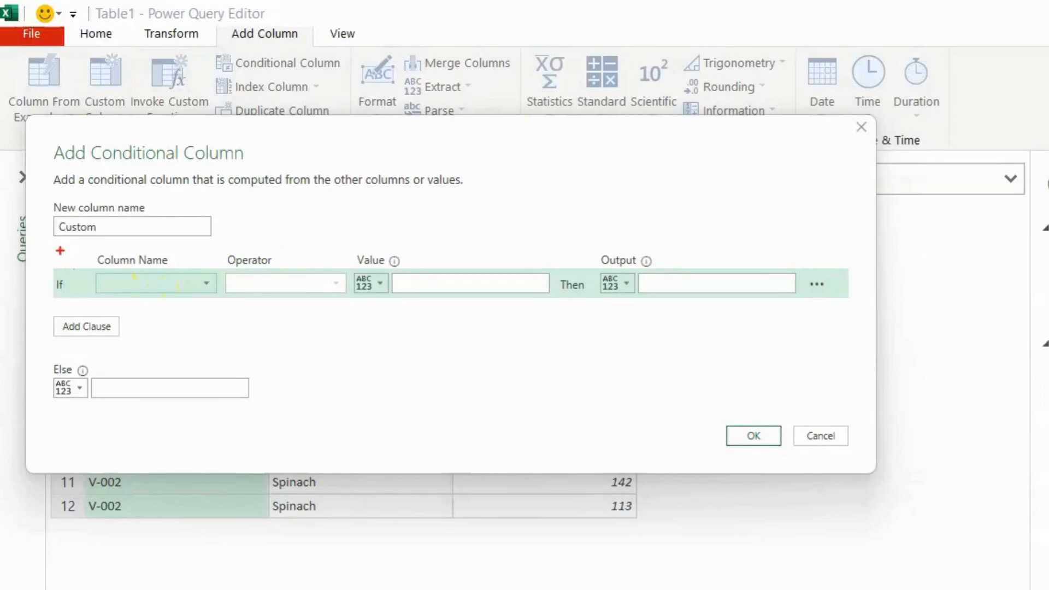
{"action": "mouse_move", "coordinate": [82, 245]}
{"action": "left_mouse_down"}
{"action": "mouse_move", "coordinate": [112, 282]}
{"action": "mouse_move", "coordinate": [225, 305]}
{"action": "left_mouse_up"}
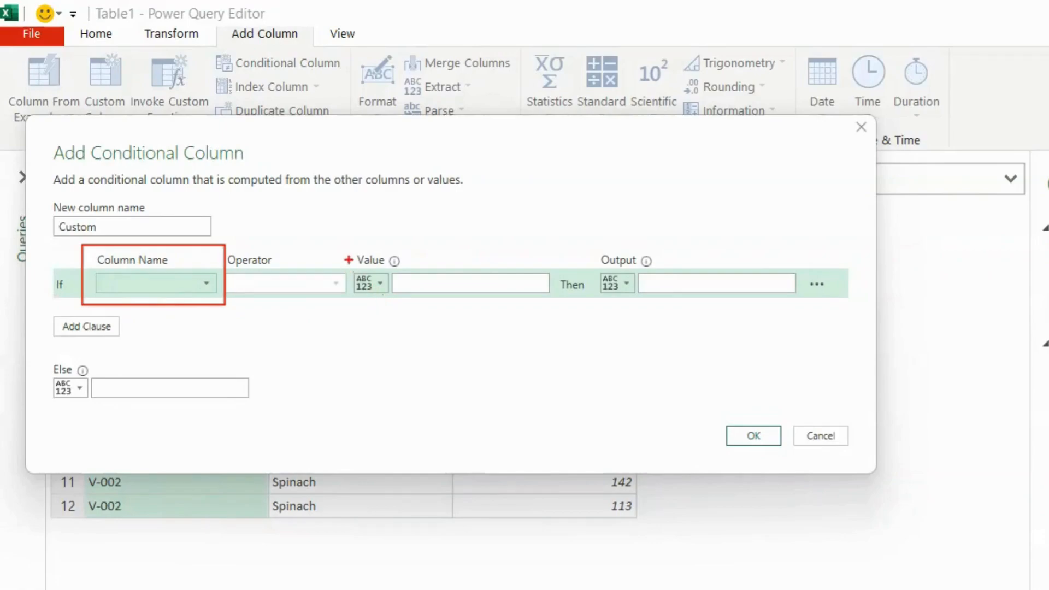
{"action": "mouse_move", "coordinate": [354, 241]}
{"action": "left_mouse_down"}
{"action": "mouse_move", "coordinate": [433, 309]}
{"action": "mouse_move", "coordinate": [551, 304]}
{"action": "left_mouse_up"}
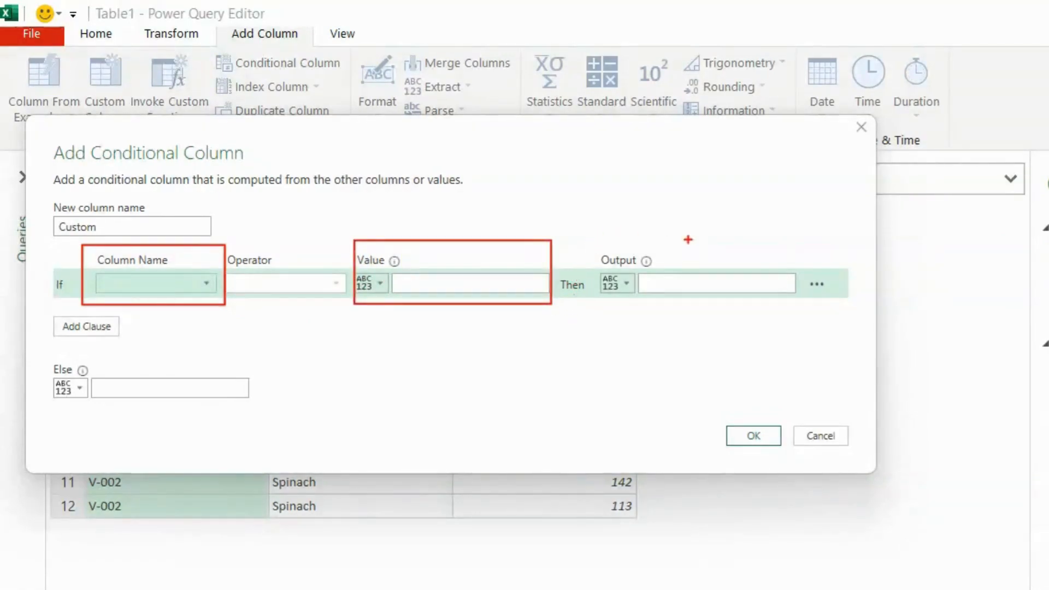
{"action": "mouse_move", "coordinate": [695, 201]}
{"action": "left_mouse_down"}
{"action": "mouse_move", "coordinate": [699, 250]}
{"action": "mouse_move", "coordinate": [679, 205]}
{"action": "mouse_move", "coordinate": [718, 208]}
{"action": "left_mouse_up"}
{"action": "left_click_drag", "start_coordinate": [599, 250], "coordinate": [807, 306]}
{"action": "mouse_move", "coordinate": [154, 326]}
{"action": "left_mouse_down"}
{"action": "mouse_move", "coordinate": [157, 345]}
{"action": "mouse_move", "coordinate": [174, 327]}
{"action": "mouse_move", "coordinate": [154, 360]}
{"action": "mouse_move", "coordinate": [154, 333]}
{"action": "left_mouse_up"}
{"action": "mouse_move", "coordinate": [47, 355]}
{"action": "left_mouse_down"}
{"action": "mouse_move", "coordinate": [57, 393]}
{"action": "mouse_move", "coordinate": [266, 400]}
{"action": "mouse_move", "coordinate": [279, 413]}
{"action": "left_mouse_up"}
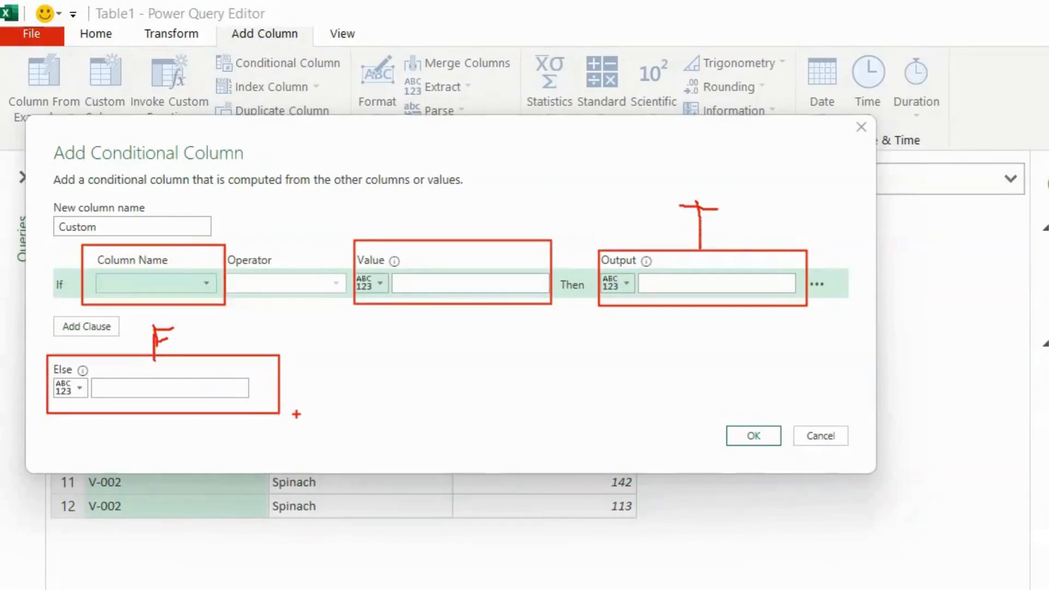
{"action": "key", "text": "Escape"}
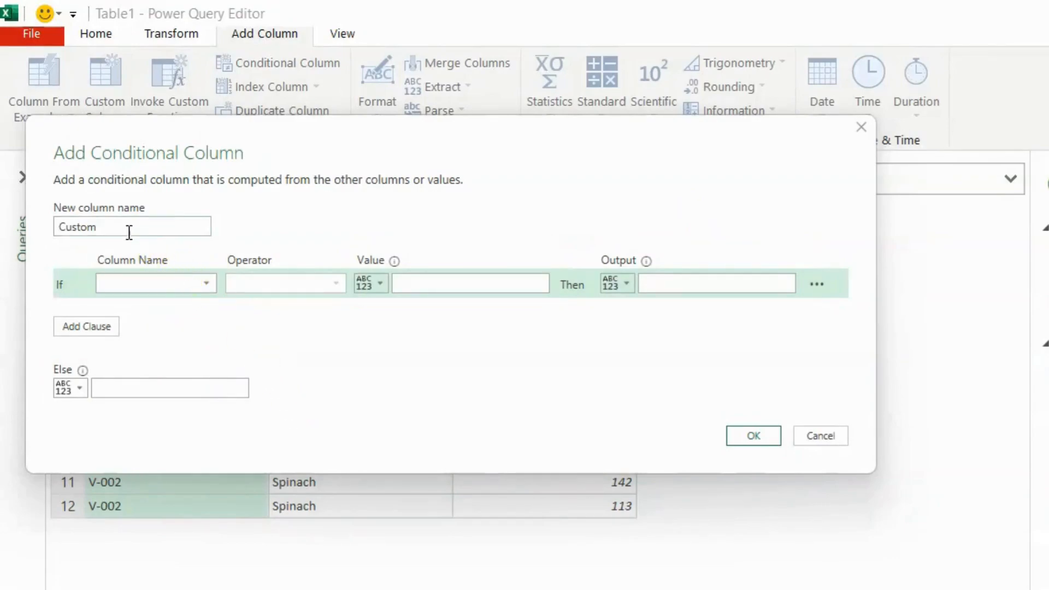
Name the new conditional column Group and set its condition to Product ID begins with F
{"action": "left_click_drag", "start_coordinate": [129, 232], "coordinate": [22, 235]}
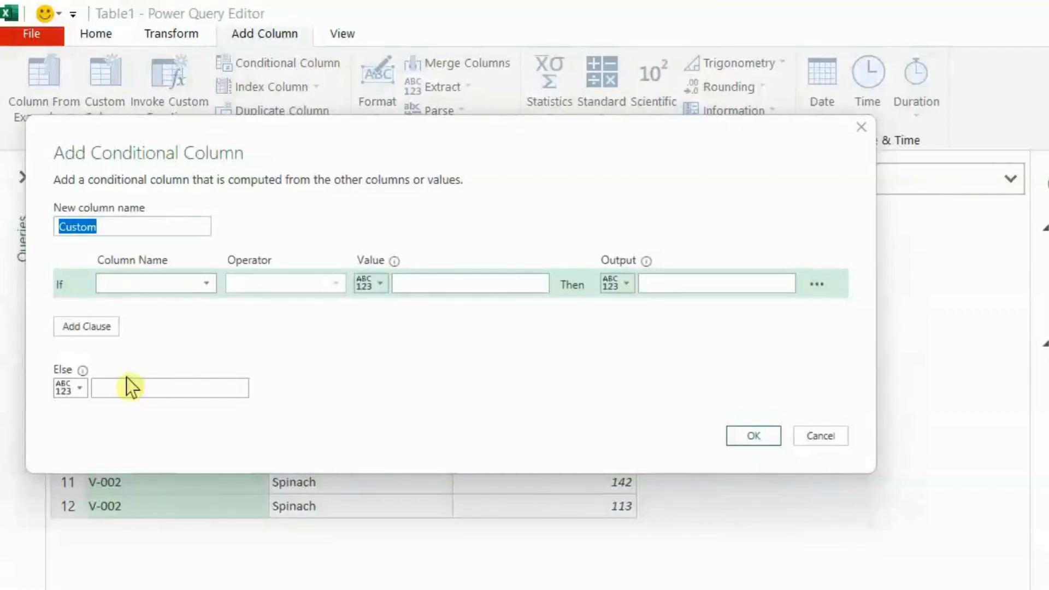
{"action": "type", "text": "Group"}
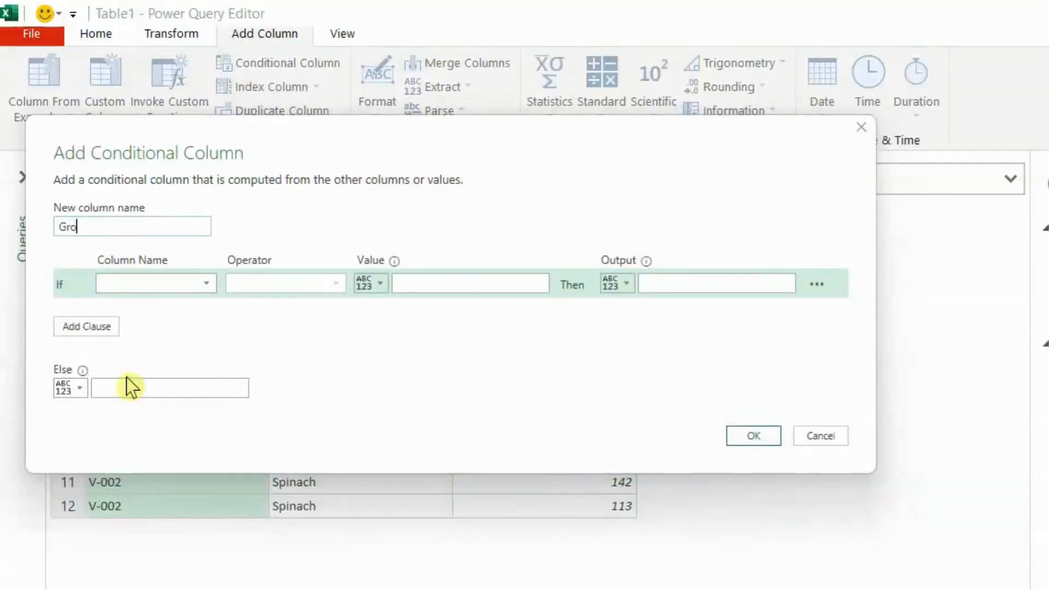
{"action": "left_click", "coordinate": [168, 283]}
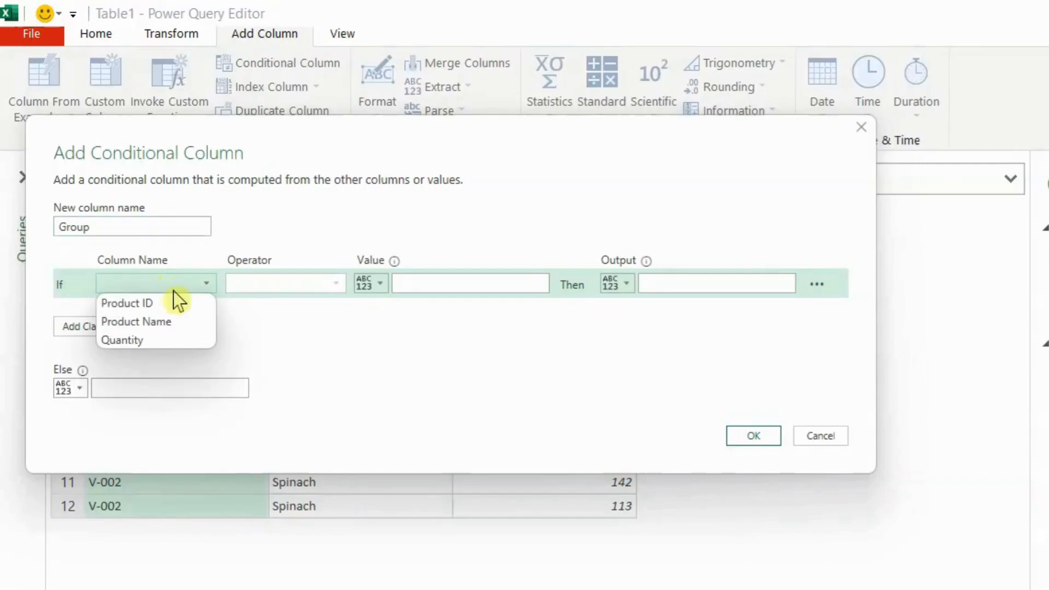
{"action": "left_click", "coordinate": [171, 306]}
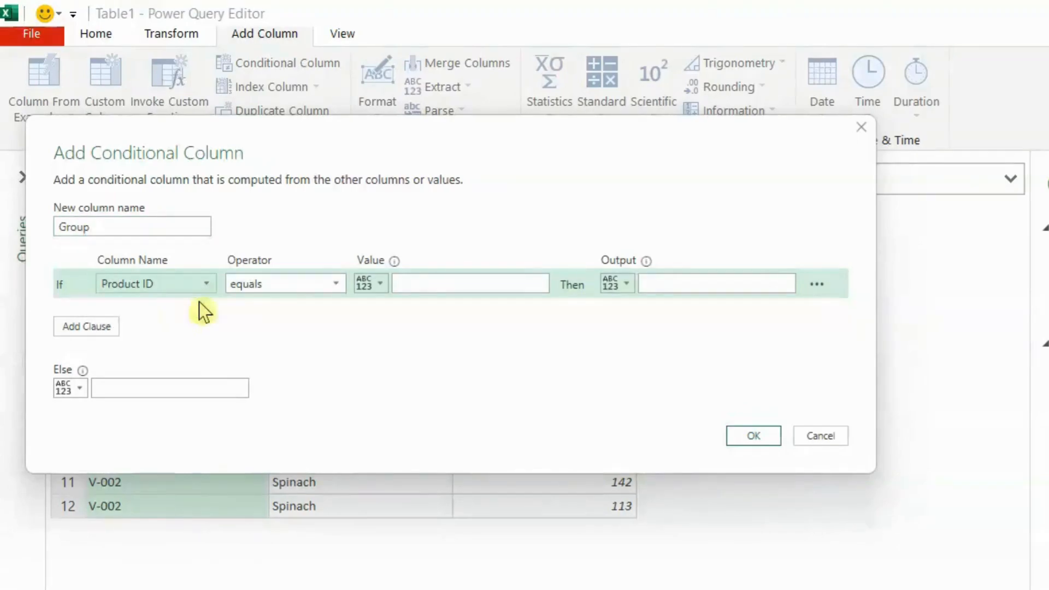
{"action": "left_click", "coordinate": [293, 292]}
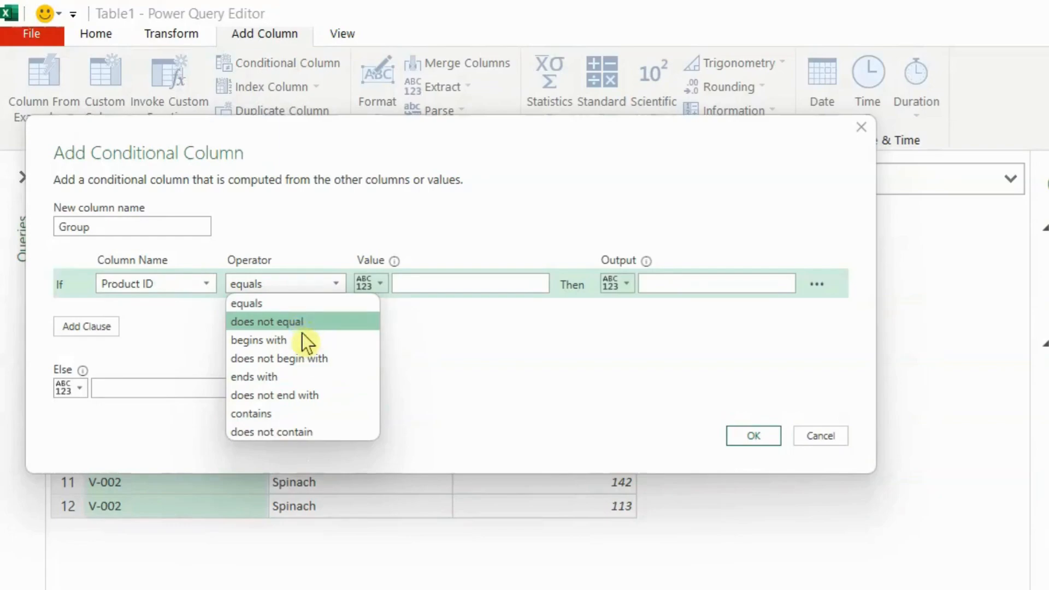
{"action": "left_click", "coordinate": [300, 338]}
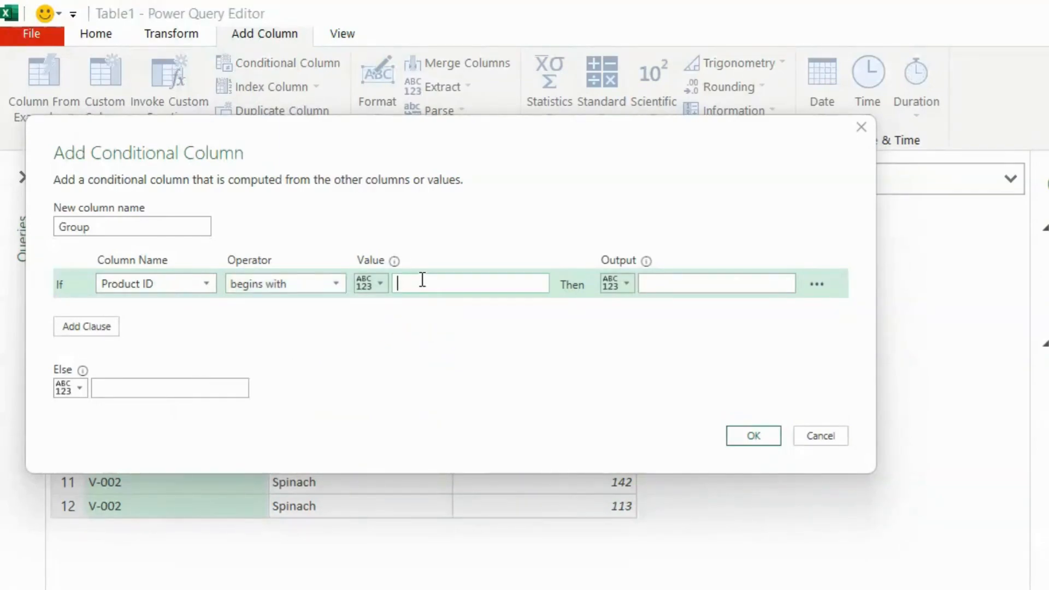
{"action": "type", "text": "F"}
Set the condition's output to Fruit and the else value to Vegetable, and create the Group column
{"action": "left_click", "coordinate": [673, 283]}
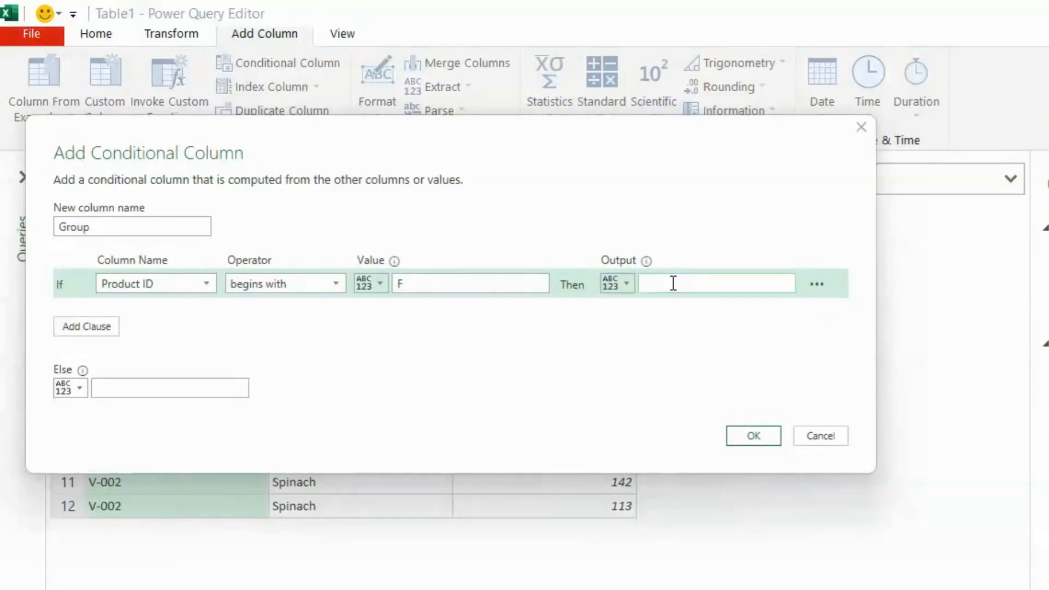
{"action": "type", "text": "Fruit"}
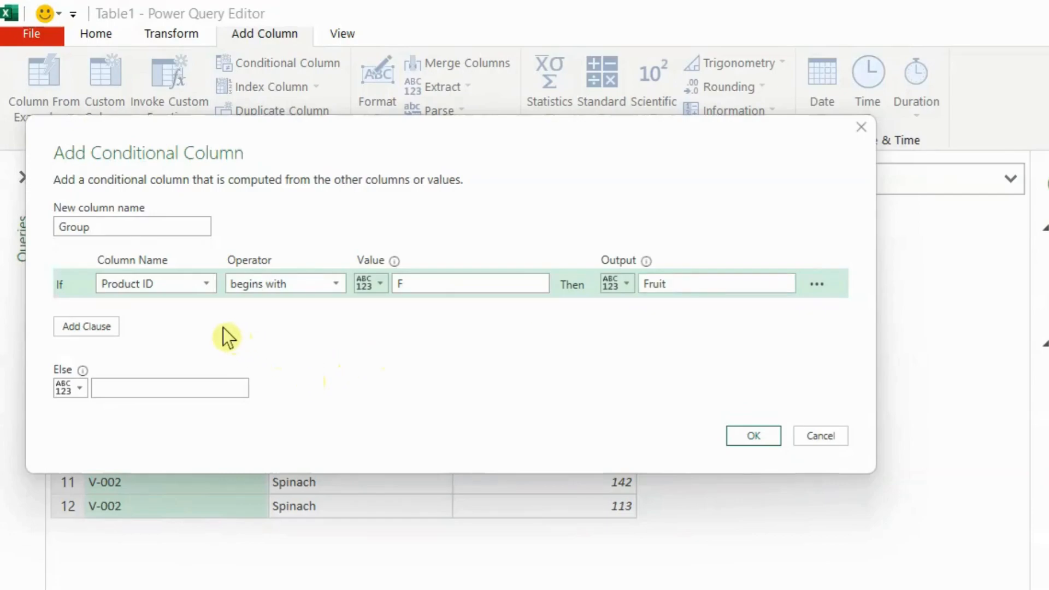
{"action": "left_click", "coordinate": [191, 384]}
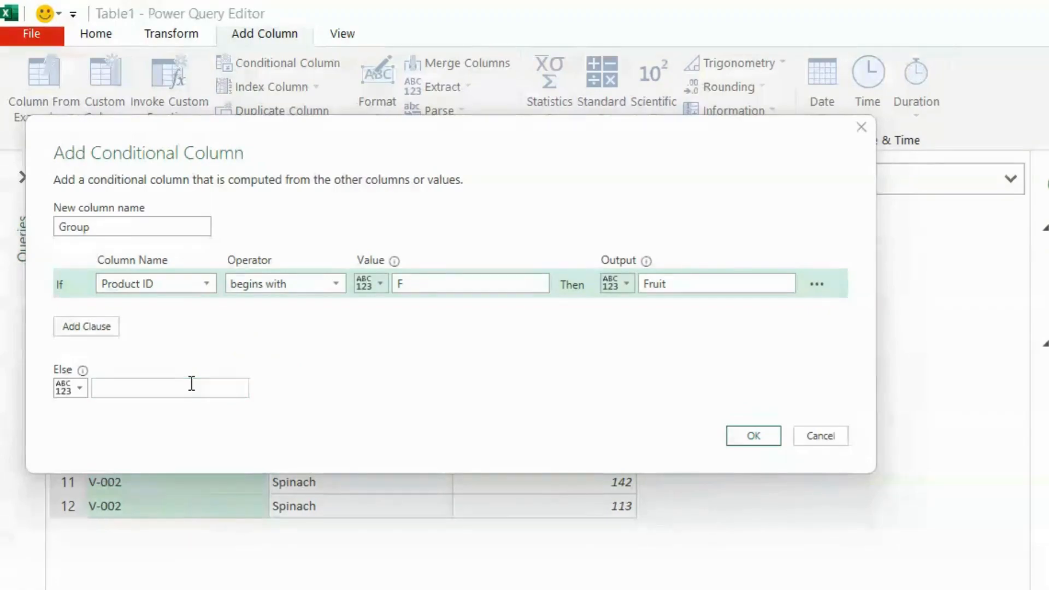
{"action": "type", "text": "Vegta"}
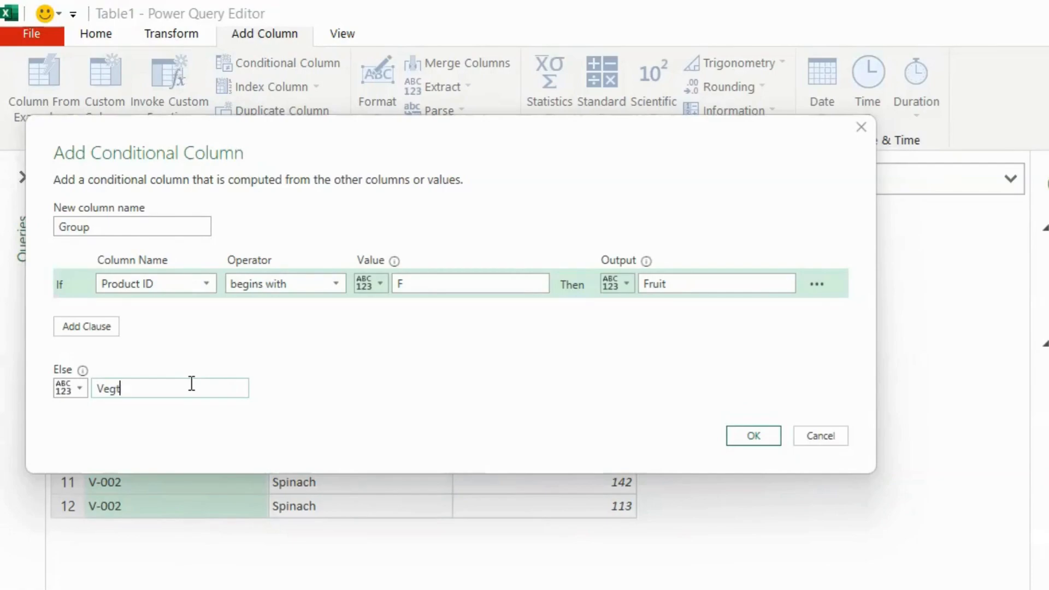
{"action": "key", "text": "BackSpace"}
{"action": "key", "text": "BackSpace"}
{"action": "type", "text": "etable"}
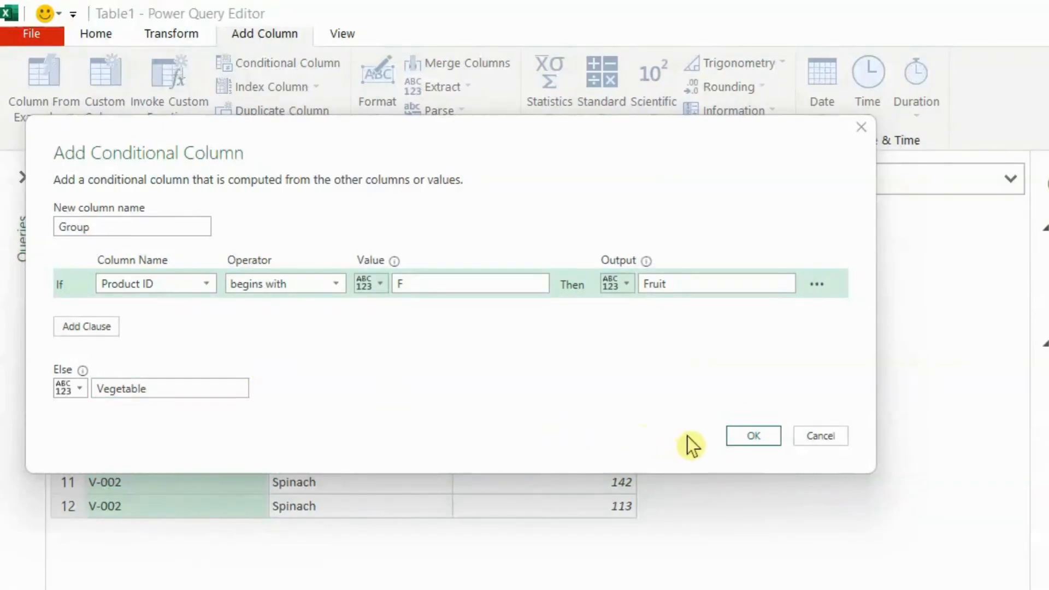
{"action": "left_click", "coordinate": [744, 442]}
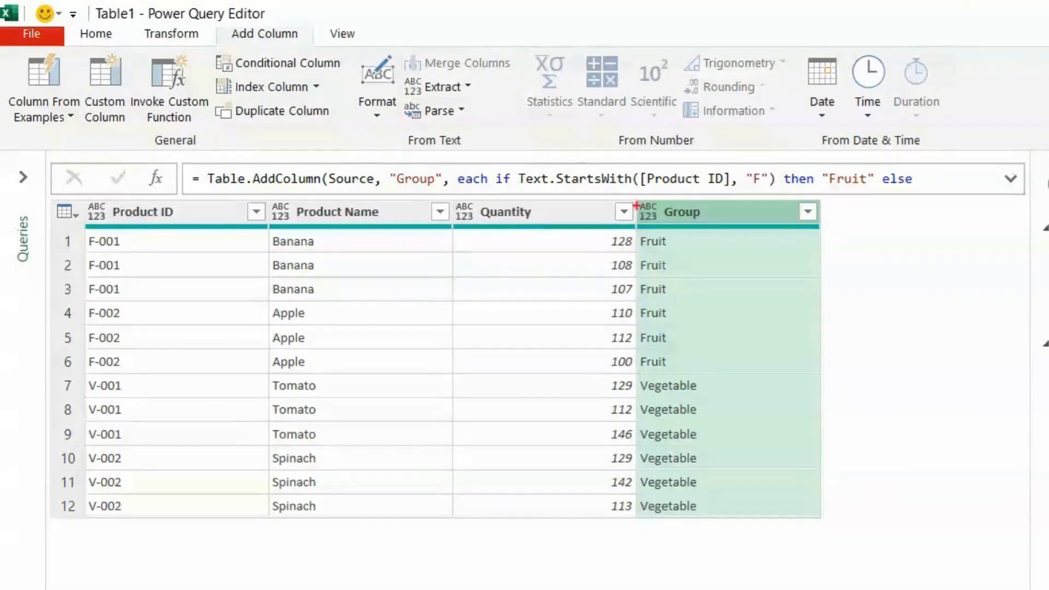
{"action": "mouse_move", "coordinate": [636, 205]}
{"action": "left_mouse_down"}
{"action": "mouse_move", "coordinate": [761, 485]}
{"action": "mouse_move", "coordinate": [818, 521]}
{"action": "left_mouse_up"}
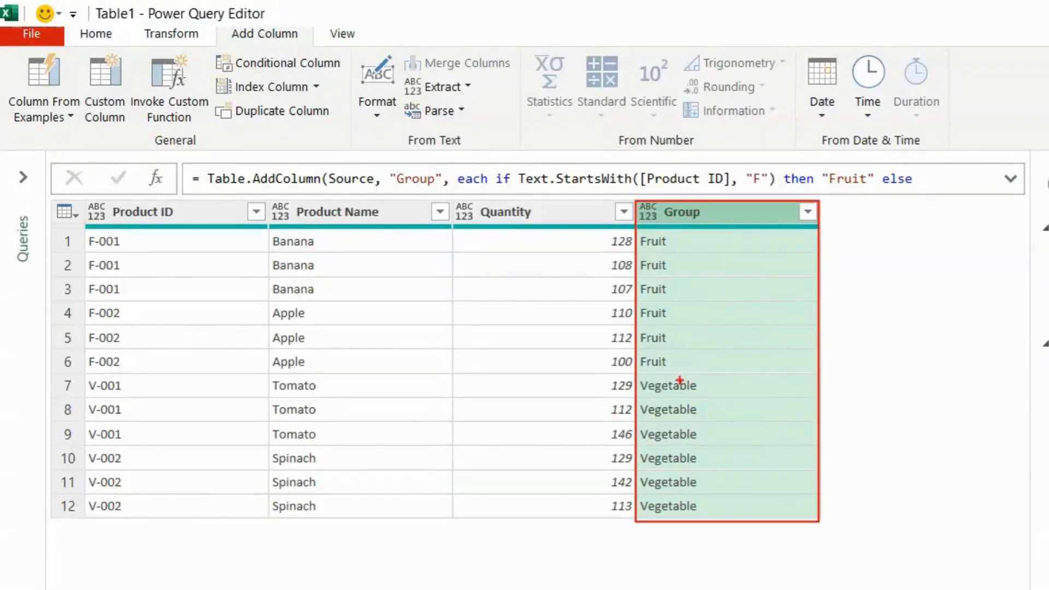
{"action": "left_click_drag", "start_coordinate": [653, 371], "coordinate": [698, 369]}
{"action": "left_click_drag", "start_coordinate": [91, 375], "coordinate": [161, 375]}
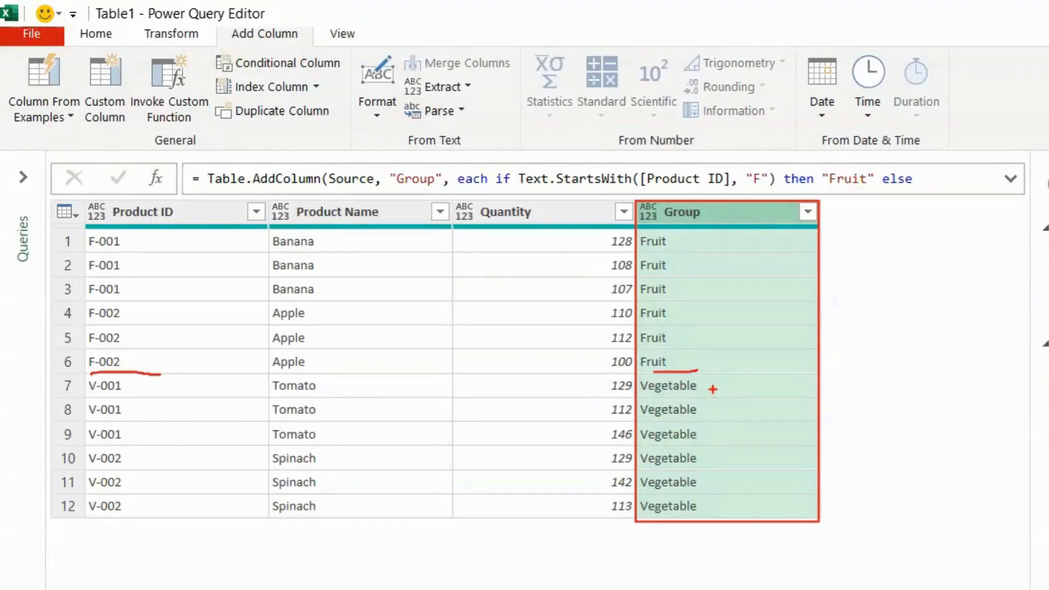
{"action": "left_click_drag", "start_coordinate": [713, 391], "coordinate": [744, 382]}
{"action": "mouse_move", "coordinate": [139, 388]}
{"action": "left_mouse_down"}
{"action": "mouse_move", "coordinate": [179, 385]}
{"action": "mouse_move", "coordinate": [174, 508]}
{"action": "left_mouse_up"}
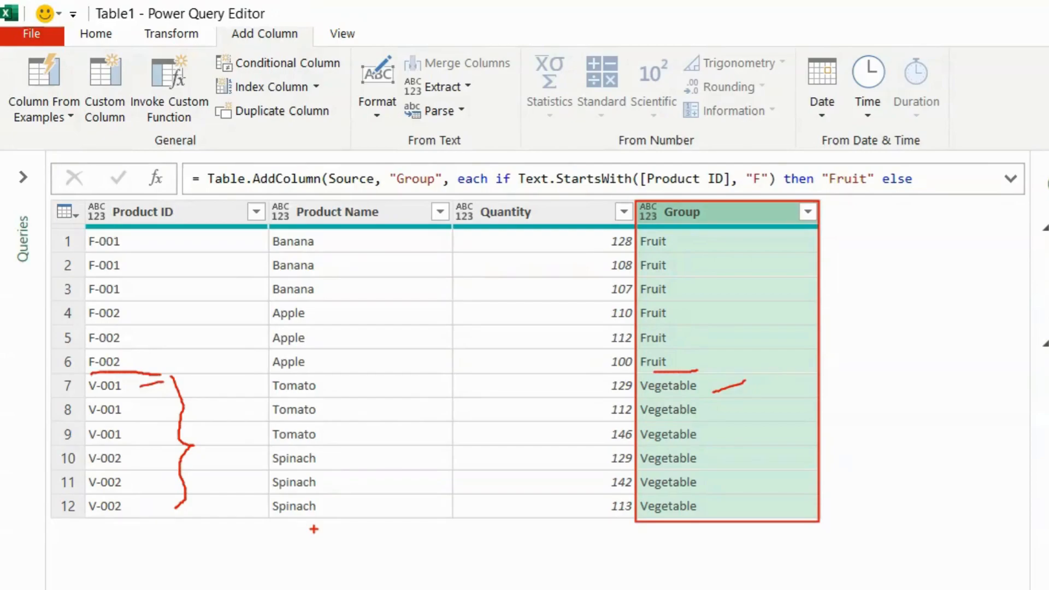
{"action": "key", "text": "Escape"}
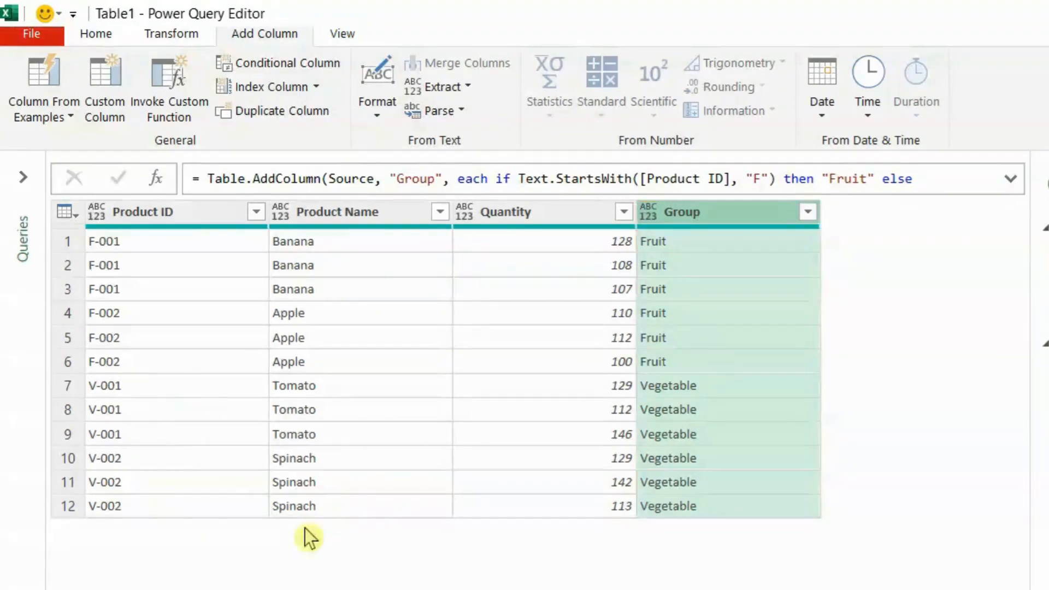
{"action": "key", "text": "ctrl+2"}
{"action": "mouse_move", "coordinate": [88, 514]}
{"action": "left_mouse_down"}
{"action": "mouse_move", "coordinate": [110, 589]}
{"action": "mouse_move", "coordinate": [221, 589]}
{"action": "left_mouse_up"}
{"action": "mouse_move", "coordinate": [109, 534]}
{"action": "left_mouse_down"}
{"action": "mouse_move", "coordinate": [127, 539]}
{"action": "mouse_move", "coordinate": [131, 568]}
{"action": "left_mouse_up"}
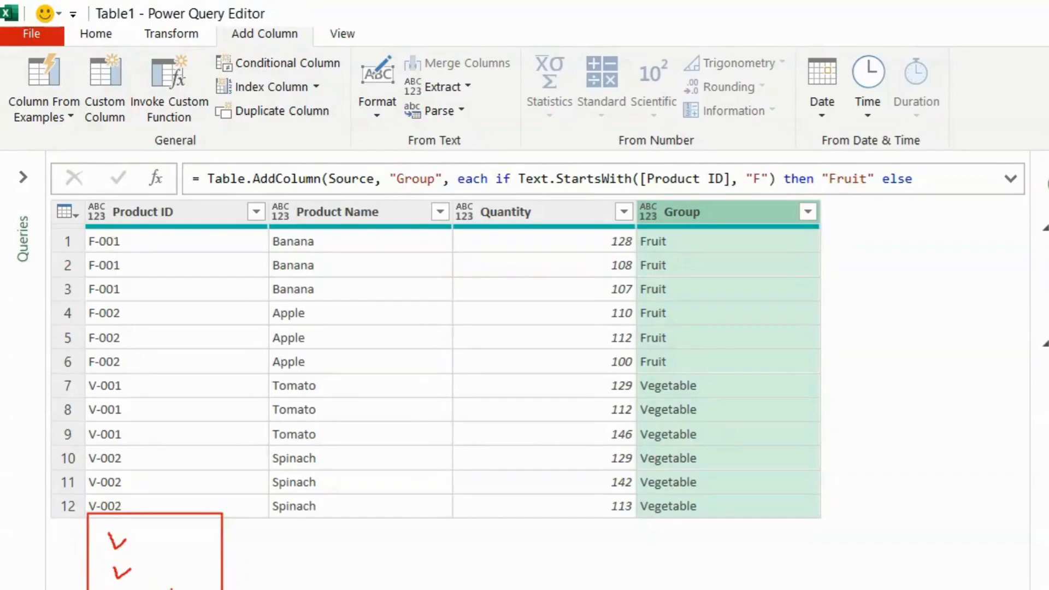
{"action": "mouse_move", "coordinate": [653, 543]}
{"action": "left_mouse_down"}
{"action": "mouse_move", "coordinate": [678, 522]}
{"action": "mouse_move", "coordinate": [710, 589]}
{"action": "mouse_move", "coordinate": [640, 523]}
{"action": "left_mouse_up"}
{"action": "key", "text": "Escape"}
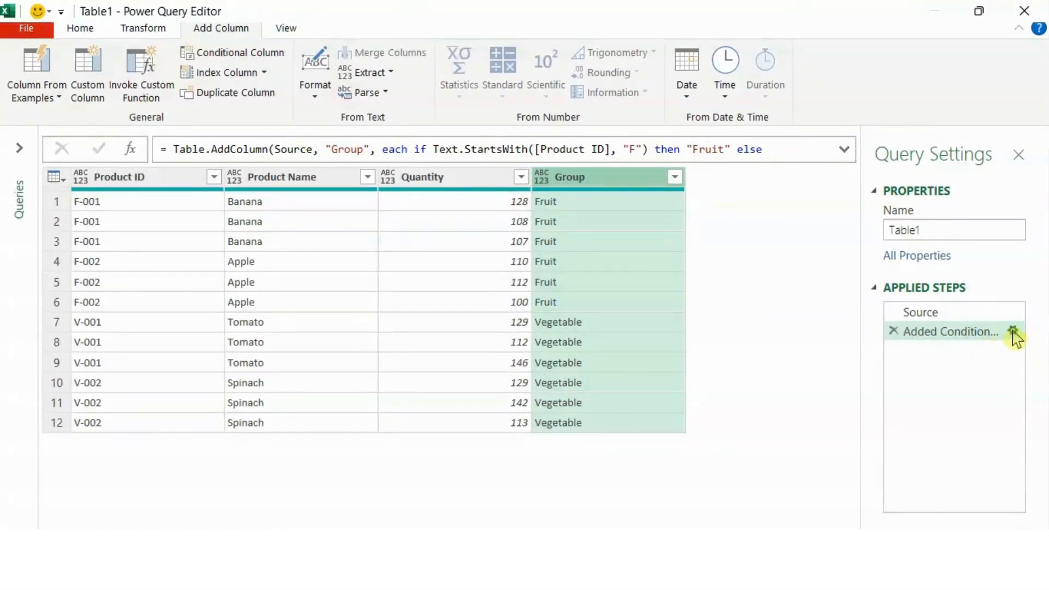
Reopen the Group column's conditional rule for editing and move its dialog aside
{"action": "left_click", "coordinate": [1012, 331]}
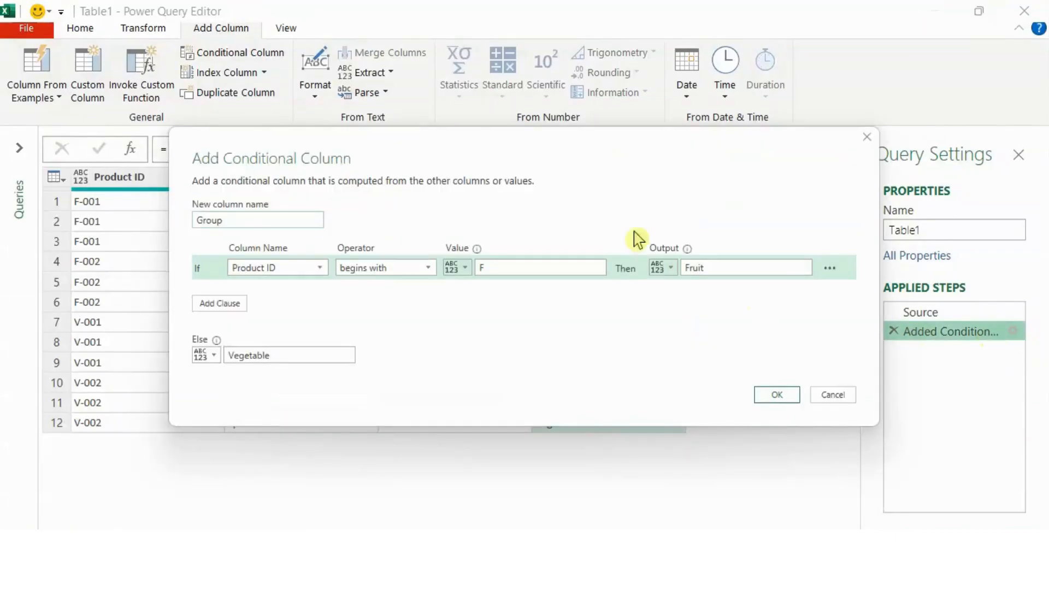
{"action": "left_click_drag", "start_coordinate": [613, 156], "coordinate": [459, 148]}
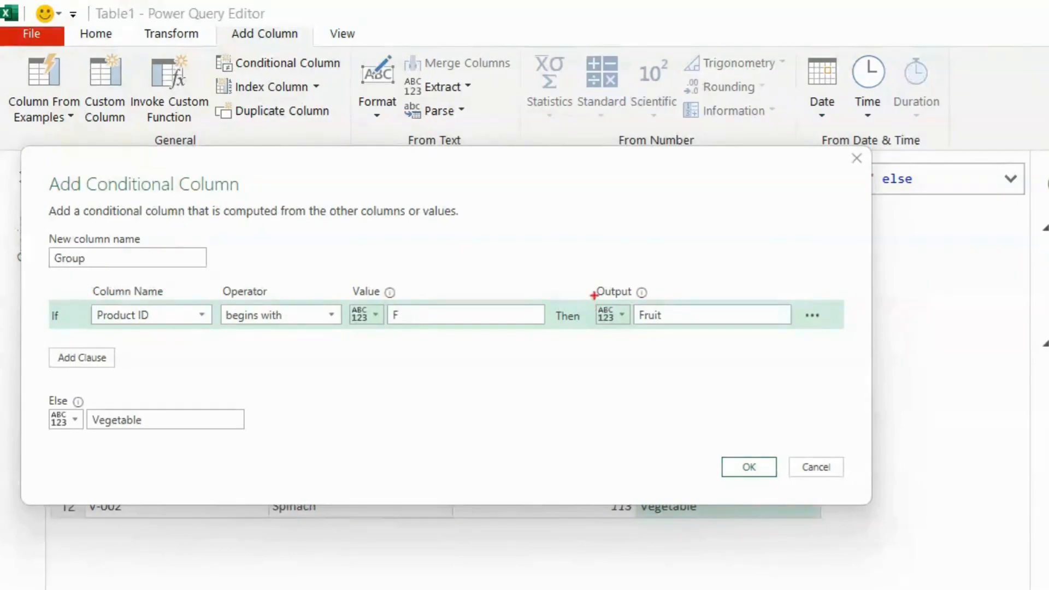
{"action": "mouse_move", "coordinate": [587, 269]}
{"action": "left_mouse_down"}
{"action": "mouse_move", "coordinate": [645, 341]}
{"action": "mouse_move", "coordinate": [798, 344]}
{"action": "left_mouse_up"}
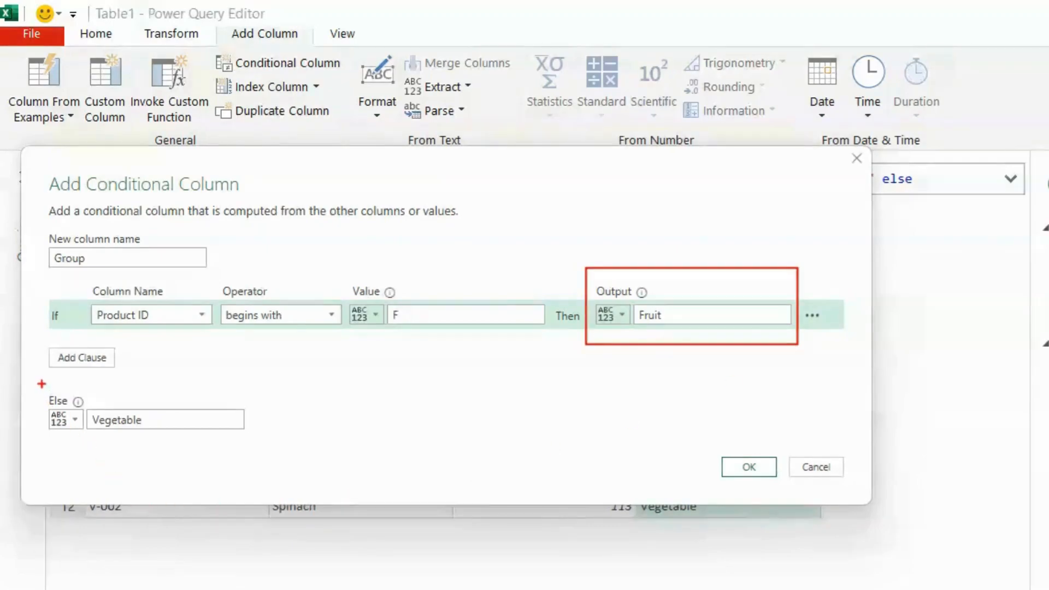
{"action": "mouse_move", "coordinate": [41, 384]}
{"action": "left_mouse_down"}
{"action": "mouse_move", "coordinate": [73, 428]}
{"action": "mouse_move", "coordinate": [256, 442]}
{"action": "left_mouse_up"}
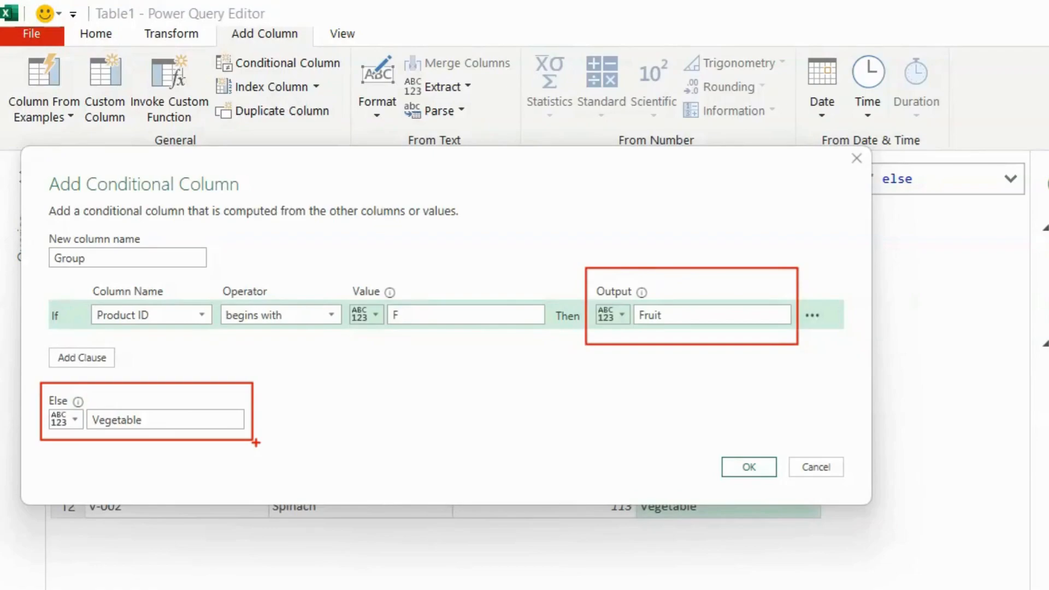
{"action": "left_click_drag", "start_coordinate": [256, 443], "coordinate": [256, 442]}
{"action": "key", "text": "Escape"}
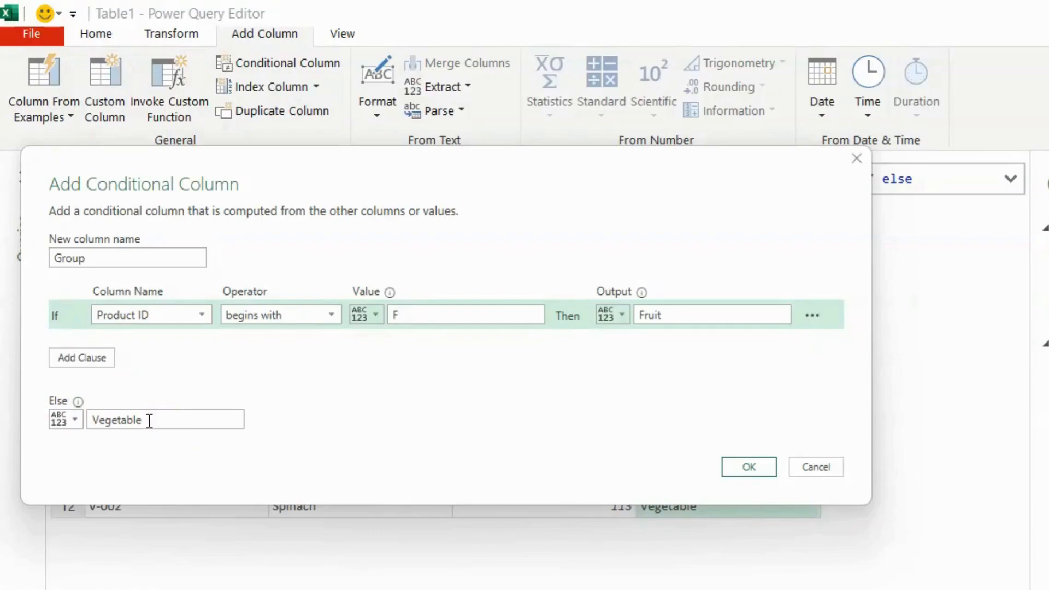
Add an else-if clause to the Group rule: Product ID begins with V, with output Vegetable
{"action": "left_click", "coordinate": [90, 362]}
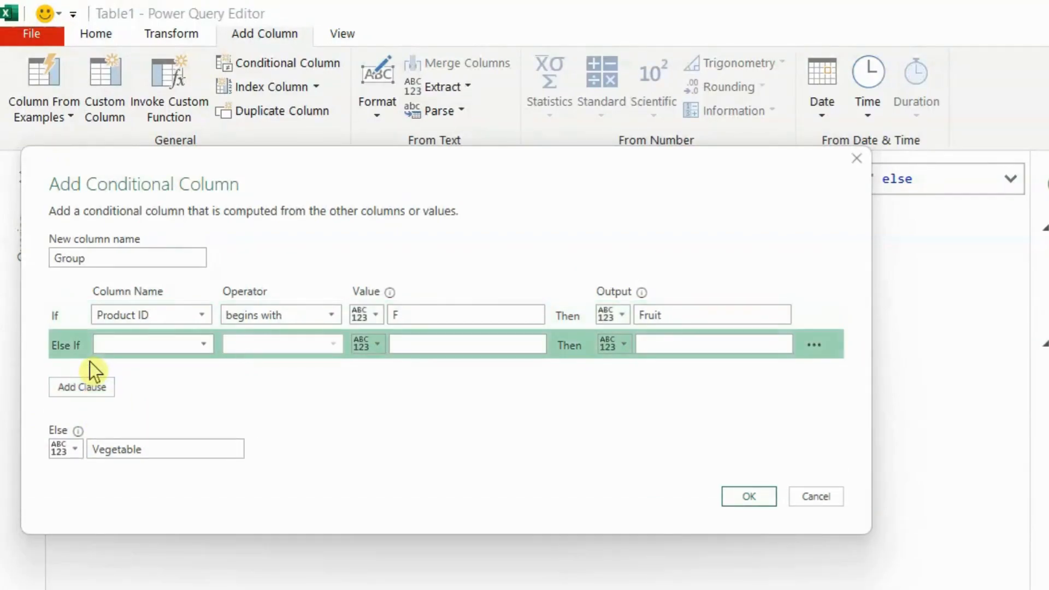
{"action": "left_click", "coordinate": [143, 358]}
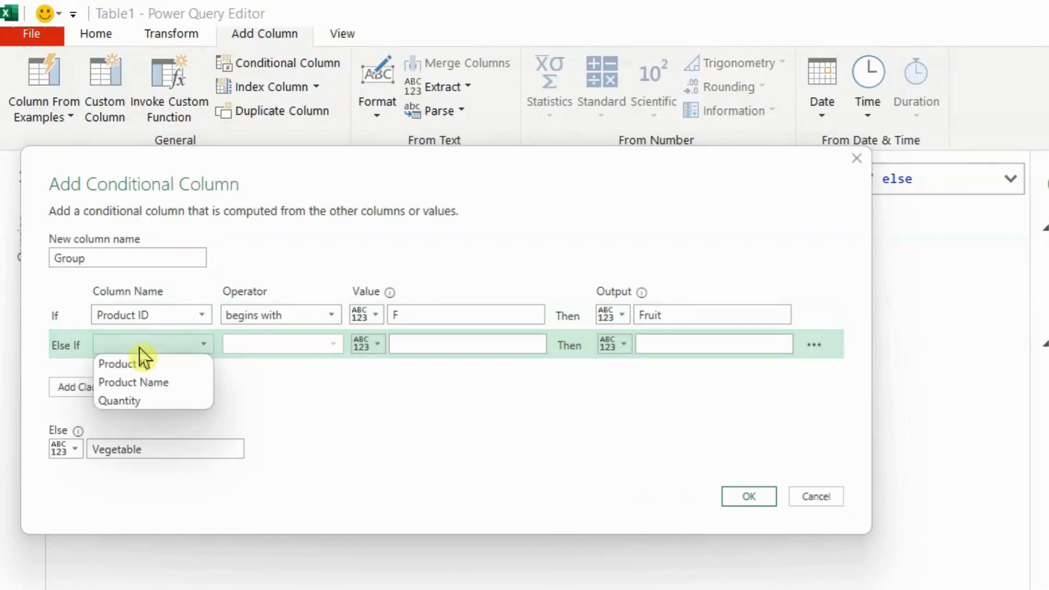
{"action": "left_click", "coordinate": [140, 365]}
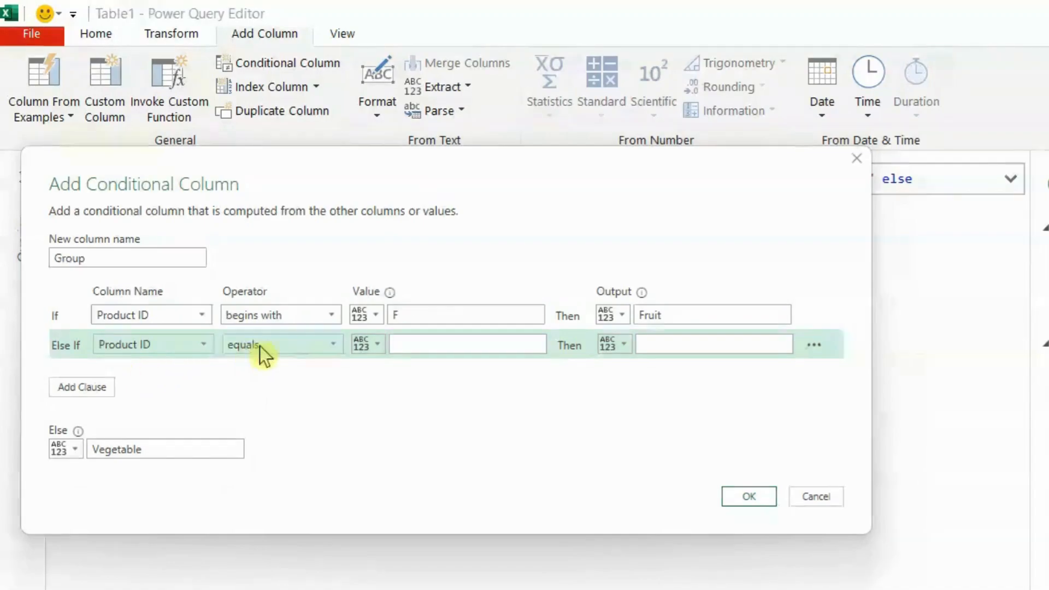
{"action": "left_click", "coordinate": [261, 345]}
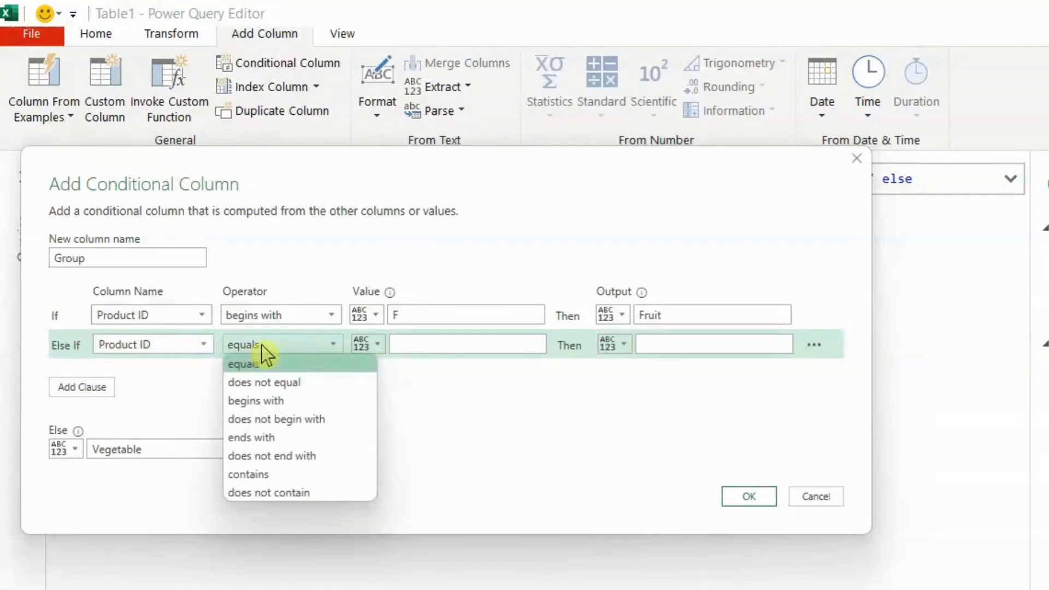
{"action": "left_click", "coordinate": [273, 403]}
{"action": "left_click", "coordinate": [412, 345]}
{"action": "type", "text": "V"}
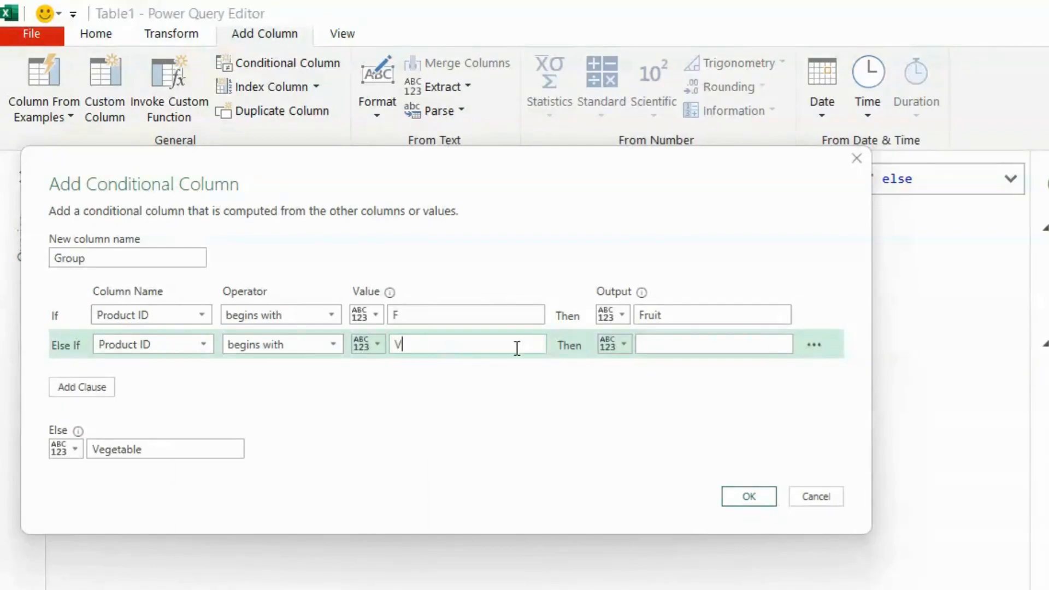
{"action": "left_click", "coordinate": [644, 346]}
{"action": "type", "text": "Vegetable"}
Replace the rule's else value with null and apply the updated Group column
{"action": "double_click", "coordinate": [178, 456]}
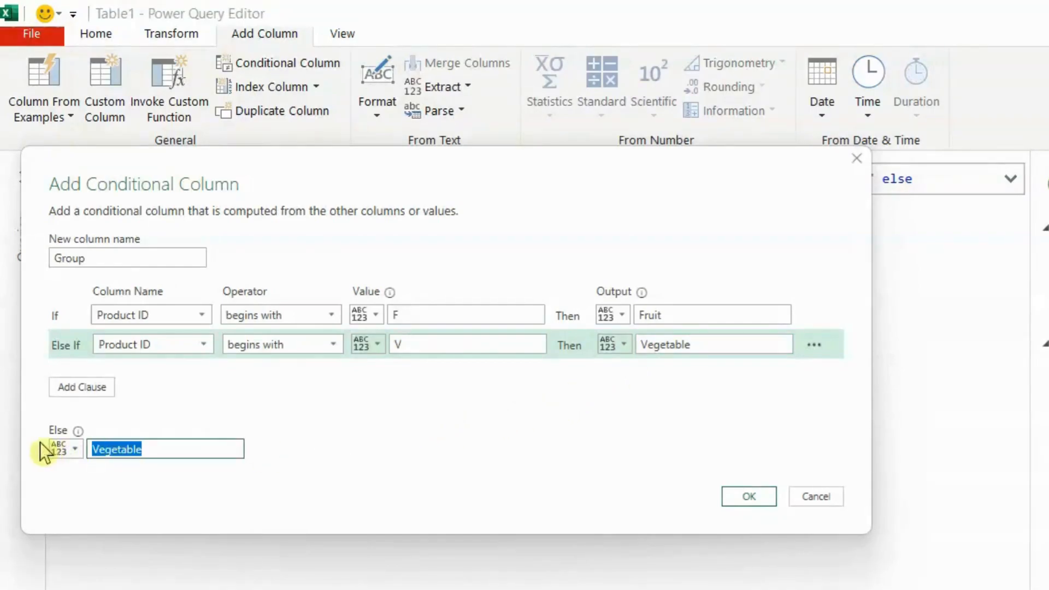
{"action": "key", "text": "BackSpace"}
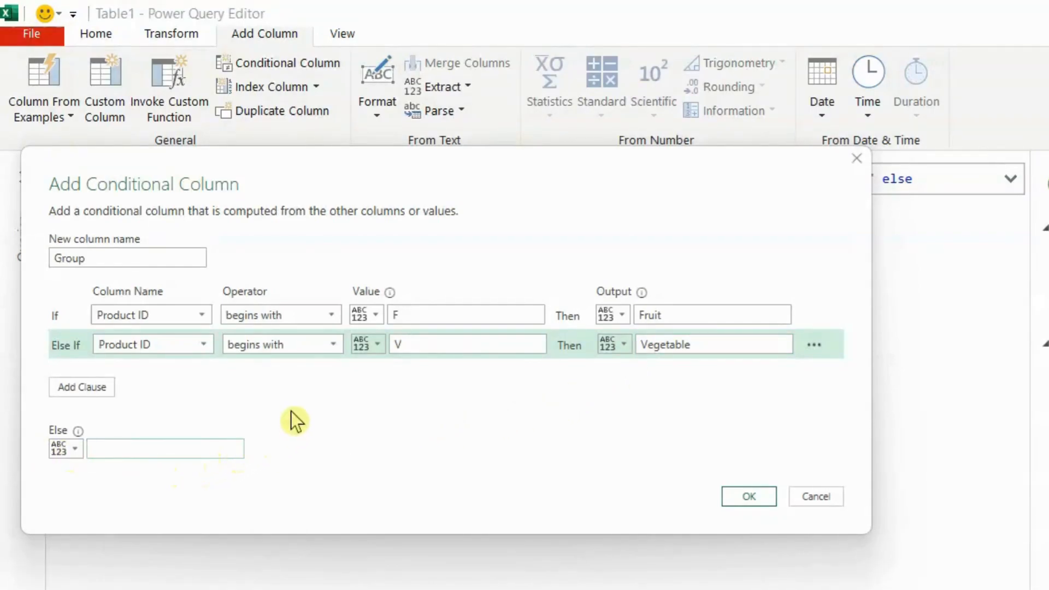
{"action": "type", "text": "null"}
{"action": "left_click", "coordinate": [748, 497]}
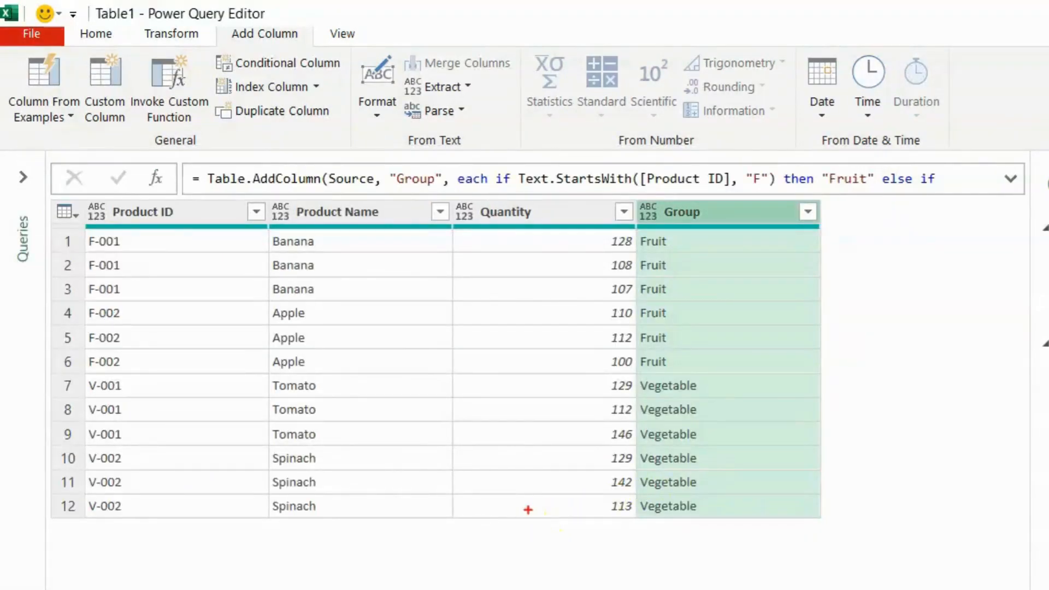
{"action": "mouse_move", "coordinate": [632, 203]}
{"action": "left_mouse_down"}
{"action": "mouse_move", "coordinate": [651, 276]}
{"action": "mouse_move", "coordinate": [761, 519]}
{"action": "mouse_move", "coordinate": [801, 516]}
{"action": "left_mouse_up"}
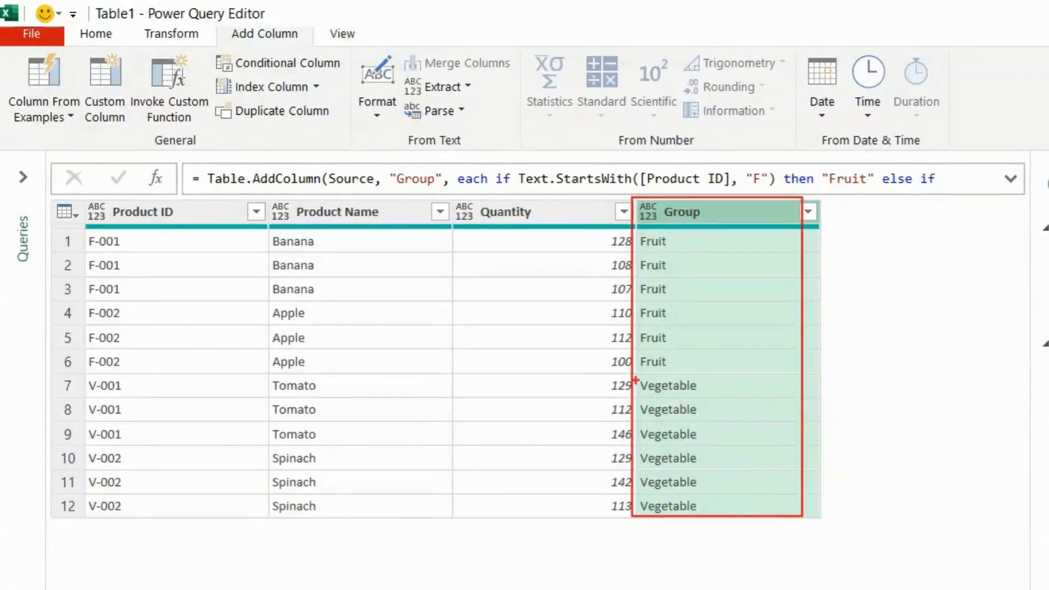
{"action": "left_click_drag", "start_coordinate": [629, 376], "coordinate": [745, 365]}
{"action": "left_click_drag", "start_coordinate": [191, 290], "coordinate": [181, 320]}
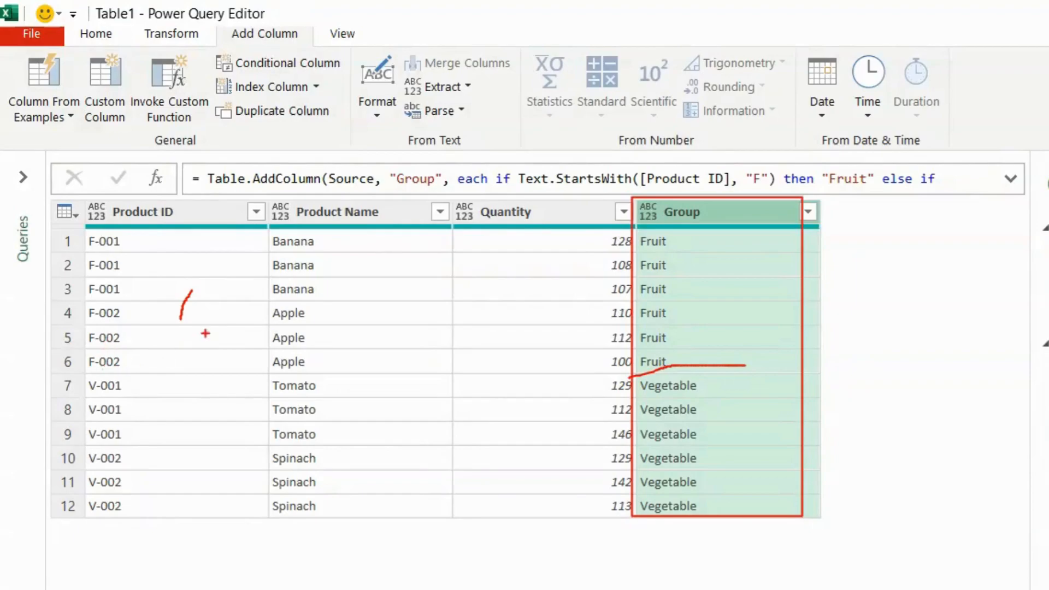
{"action": "mouse_move", "coordinate": [191, 290]}
{"action": "left_mouse_down"}
{"action": "mouse_move", "coordinate": [209, 322]}
{"action": "mouse_move", "coordinate": [199, 313]}
{"action": "left_mouse_up"}
{"action": "mouse_move", "coordinate": [181, 340]}
{"action": "left_mouse_down"}
{"action": "mouse_move", "coordinate": [192, 360]}
{"action": "mouse_move", "coordinate": [182, 380]}
{"action": "left_mouse_up"}
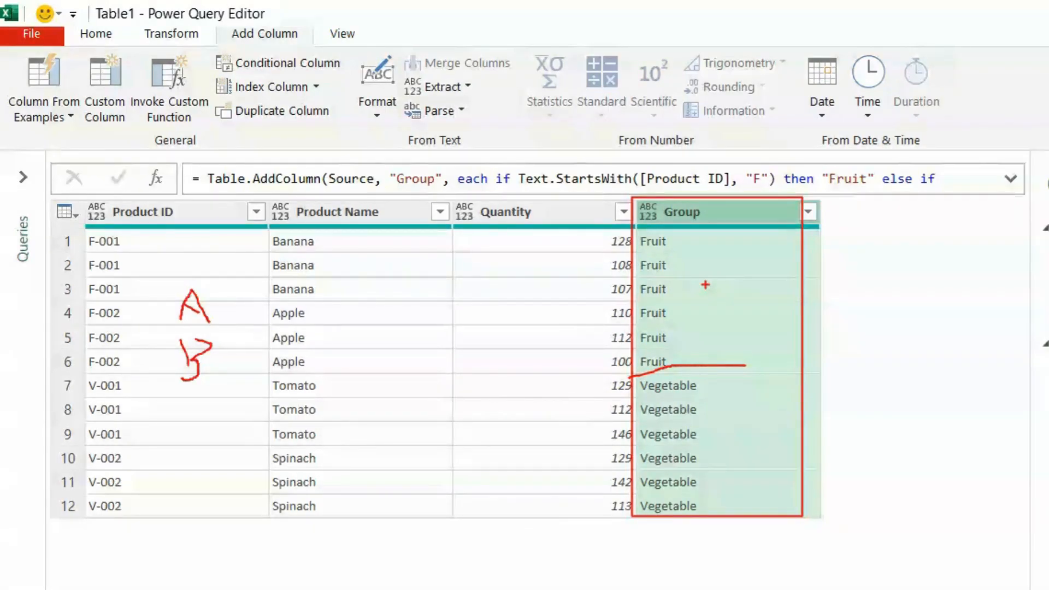
{"action": "key", "text": "Escape"}
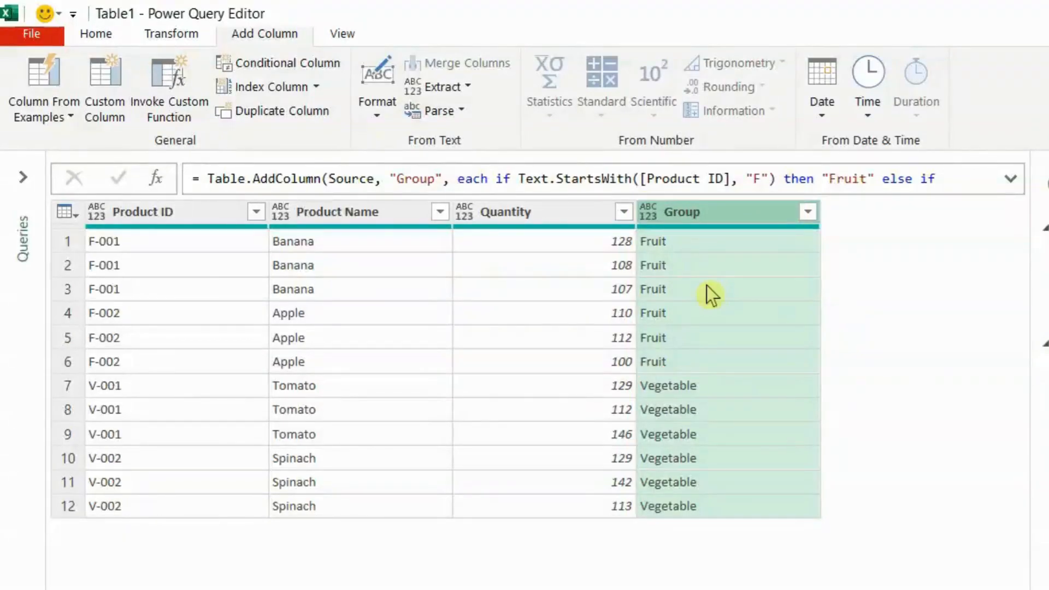
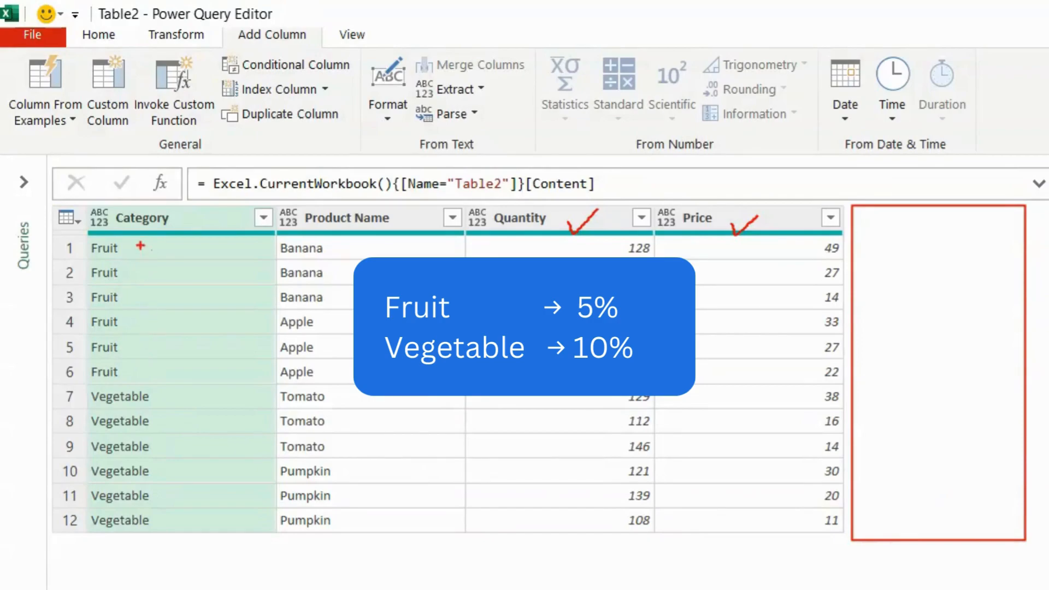
{"action": "mouse_move", "coordinate": [87, 237]}
{"action": "left_mouse_down"}
{"action": "mouse_move", "coordinate": [131, 375]}
{"action": "mouse_move", "coordinate": [191, 382]}
{"action": "left_mouse_up"}
{"action": "mouse_move", "coordinate": [880, 278]}
{"action": "left_mouse_down"}
{"action": "mouse_move", "coordinate": [906, 317]}
{"action": "mouse_move", "coordinate": [878, 339]}
{"action": "mouse_move", "coordinate": [929, 292]}
{"action": "mouse_move", "coordinate": [928, 347]}
{"action": "left_mouse_up"}
{"action": "left_click", "coordinate": [966, 333]}
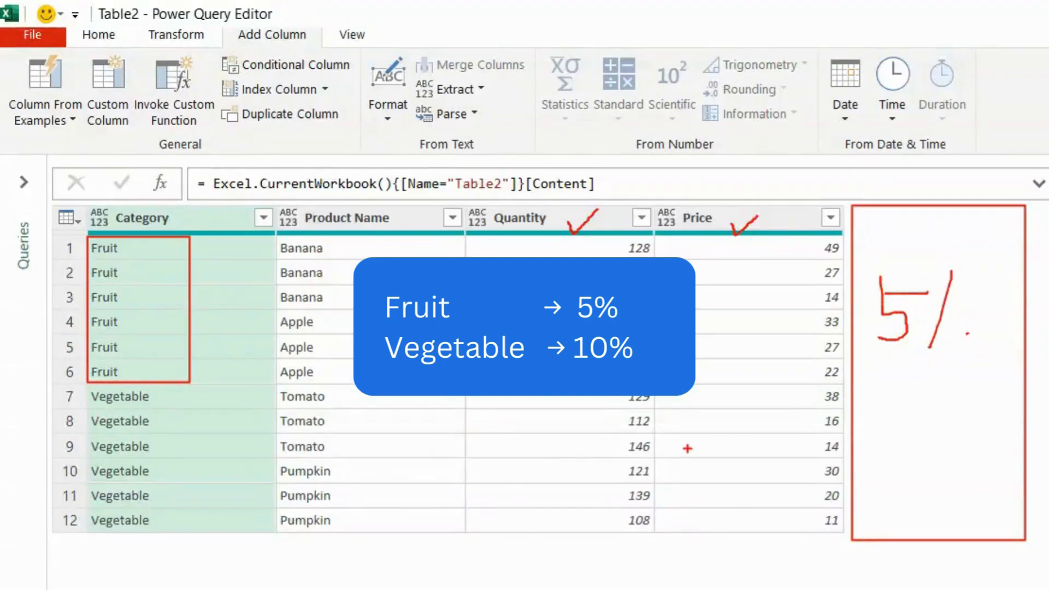
{"action": "left_click_drag", "start_coordinate": [84, 386], "coordinate": [205, 537]}
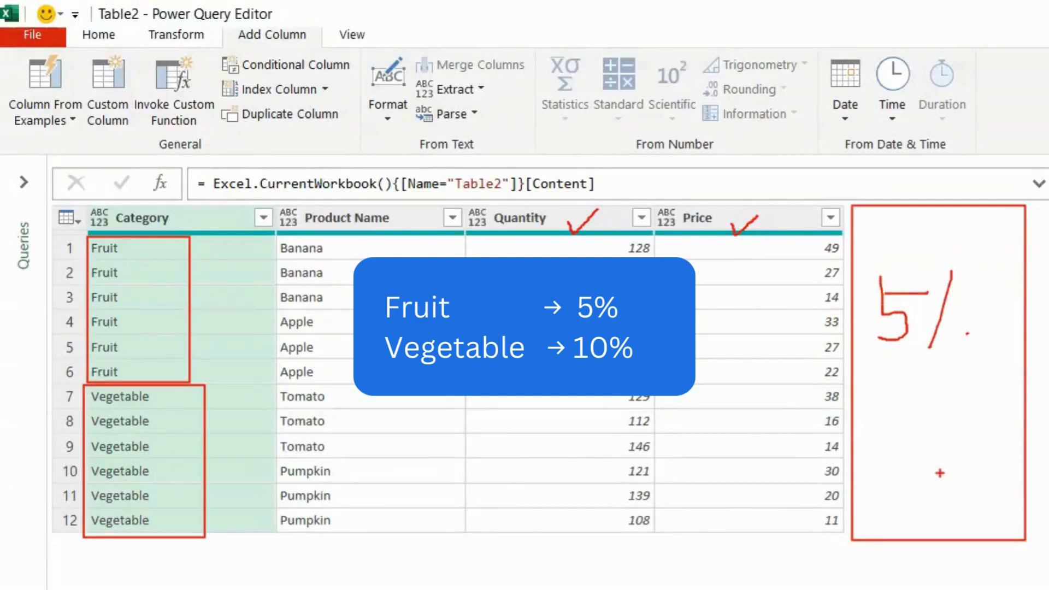
{"action": "left_click_drag", "start_coordinate": [881, 389], "coordinate": [892, 467]}
{"action": "left_click_drag", "start_coordinate": [907, 421], "coordinate": [911, 437]}
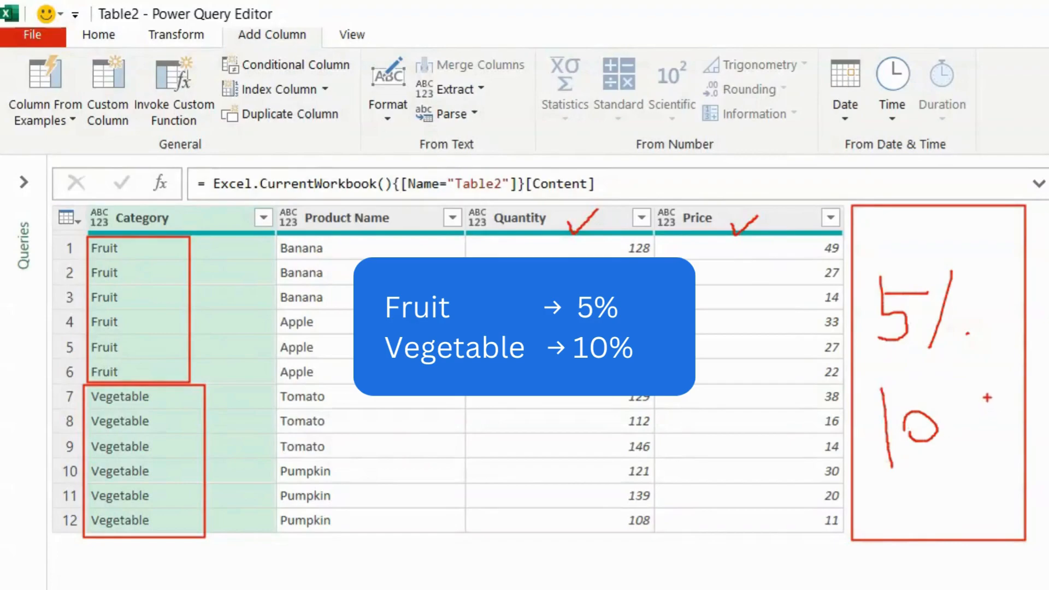
{"action": "left_click_drag", "start_coordinate": [987, 397], "coordinate": [957, 475]}
{"action": "left_click", "coordinate": [950, 427]}
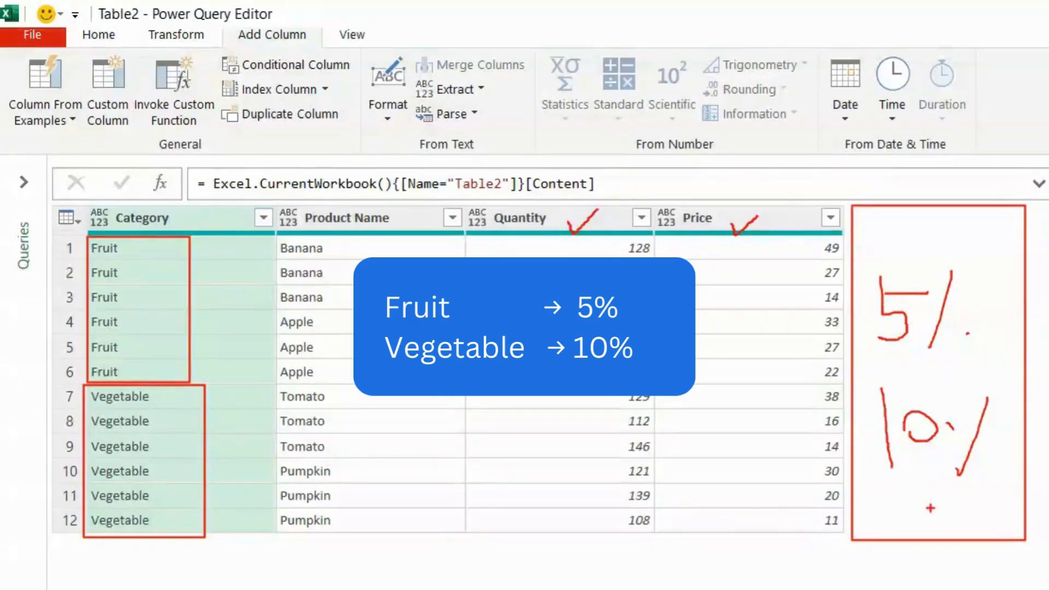
{"action": "key", "text": "Escape"}
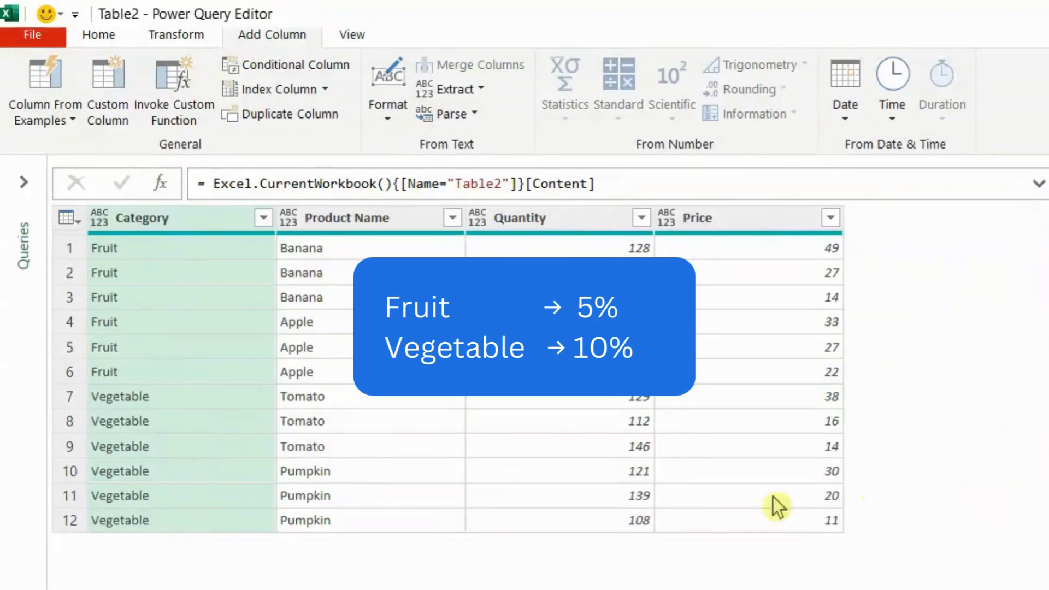
Start a new conditional column on Table2 with the condition Category equals Fruit and output 0.05
{"action": "left_click", "coordinate": [287, 66]}
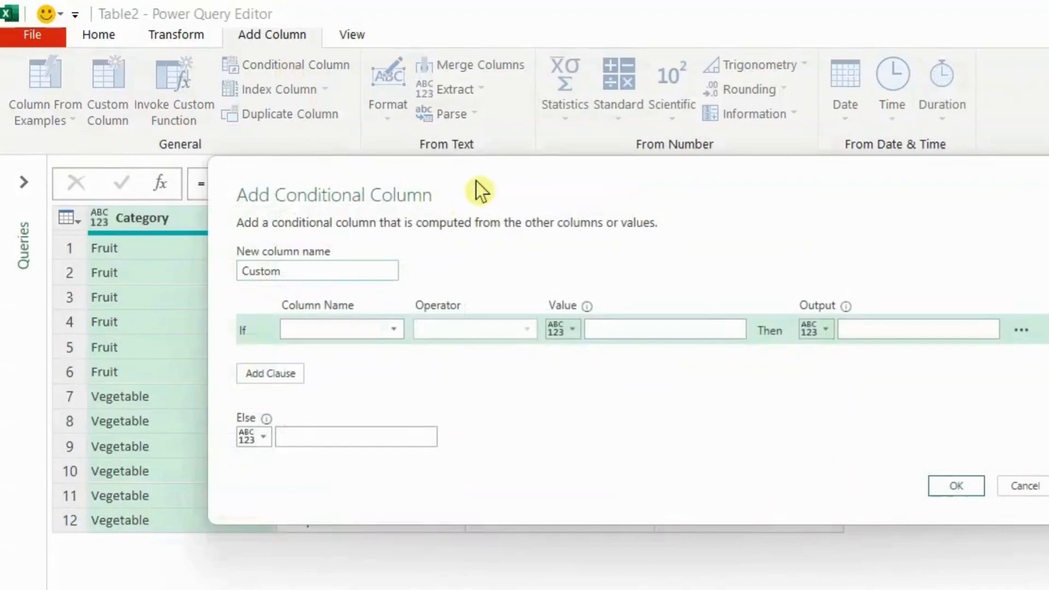
{"action": "left_click", "coordinate": [301, 323]}
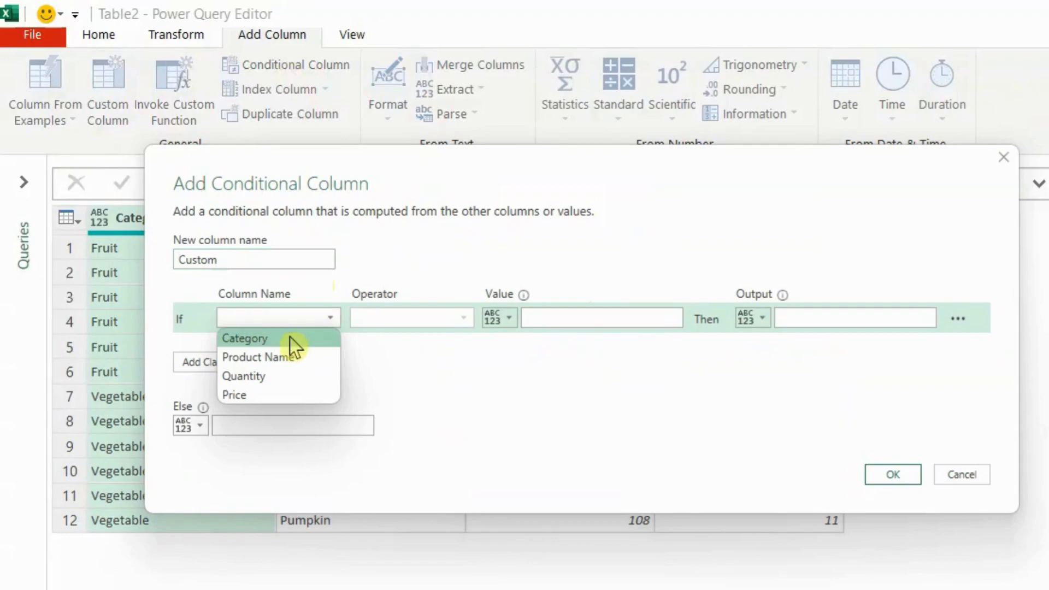
{"action": "left_click", "coordinate": [289, 338]}
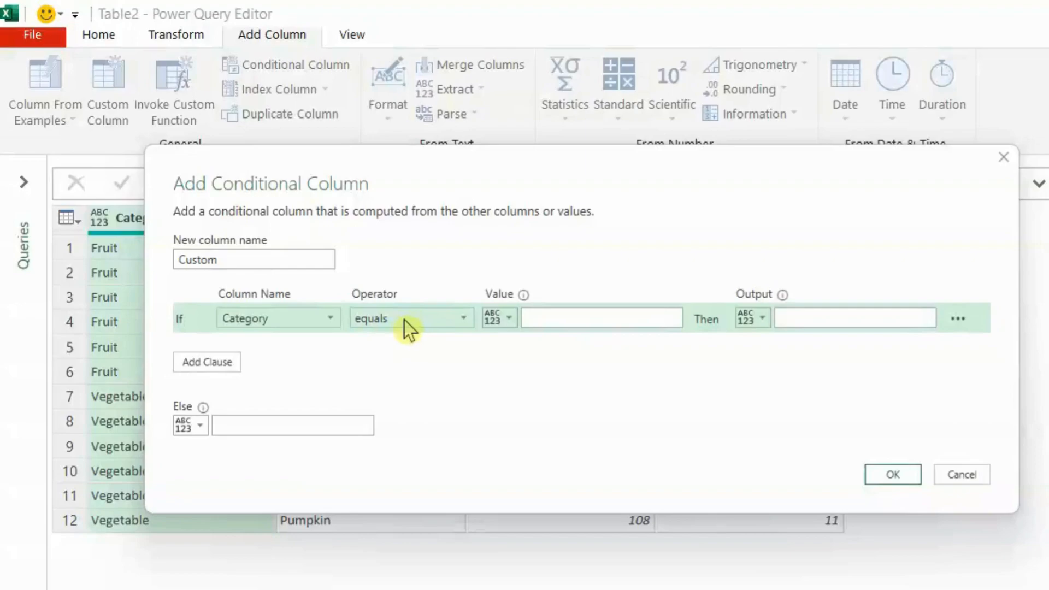
{"action": "left_click", "coordinate": [557, 322]}
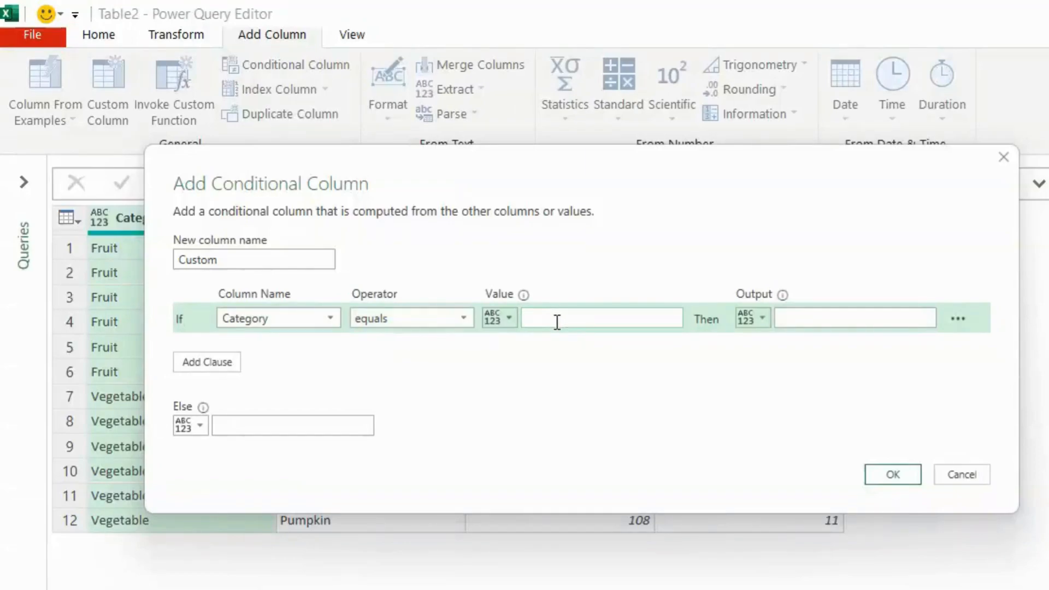
{"action": "type", "text": "Fruit"}
{"action": "left_click", "coordinate": [819, 322]}
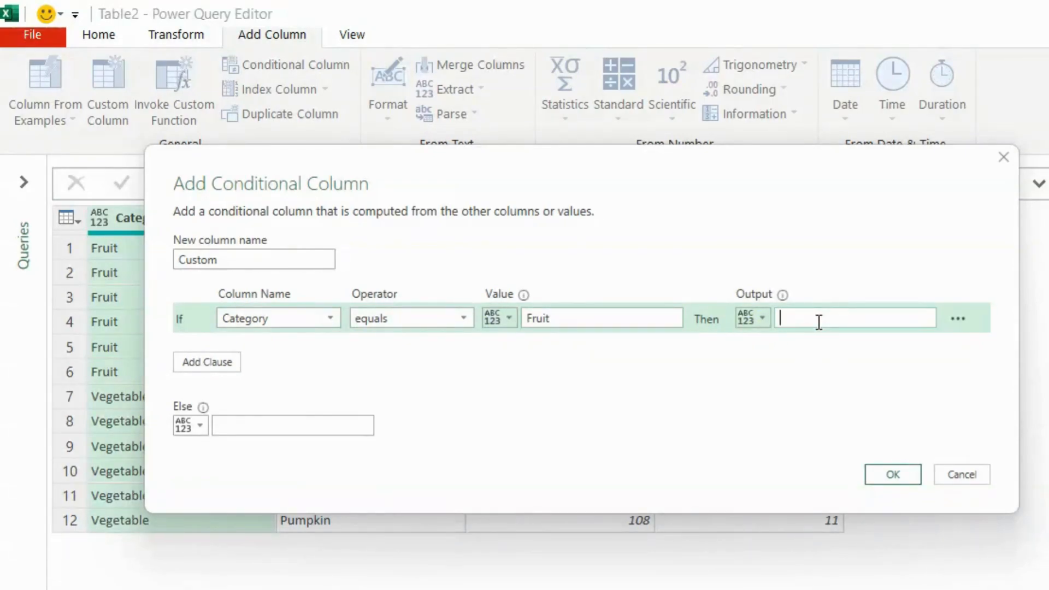
{"action": "type", "text": "0.05"}
Add an else-if clause to the new column: Category equals Vegetable, with output 0.1
{"action": "left_click", "coordinate": [205, 363]}
{"action": "left_click", "coordinate": [271, 347]}
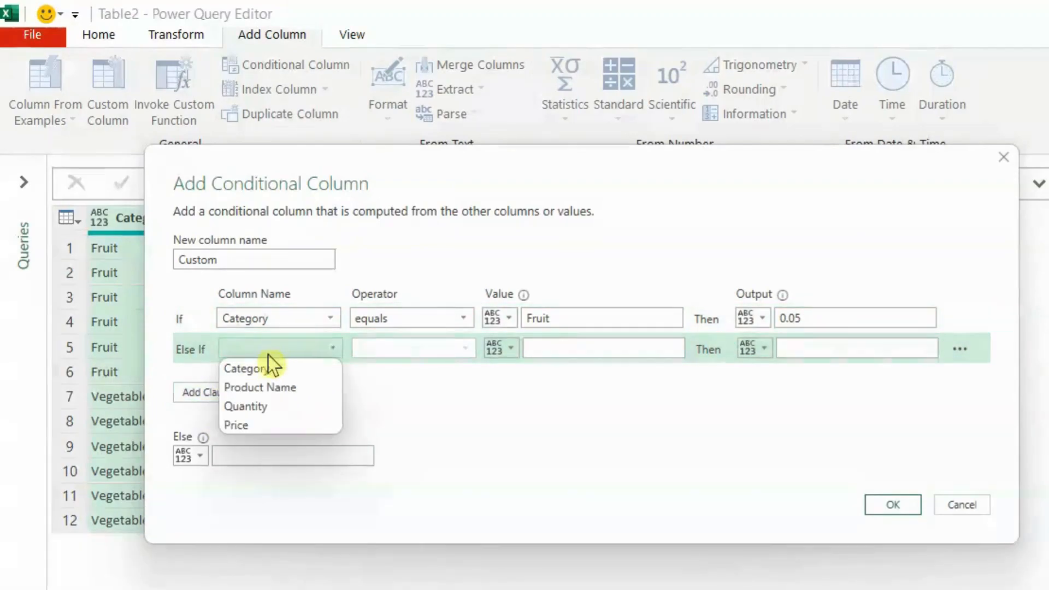
{"action": "left_click", "coordinate": [264, 369]}
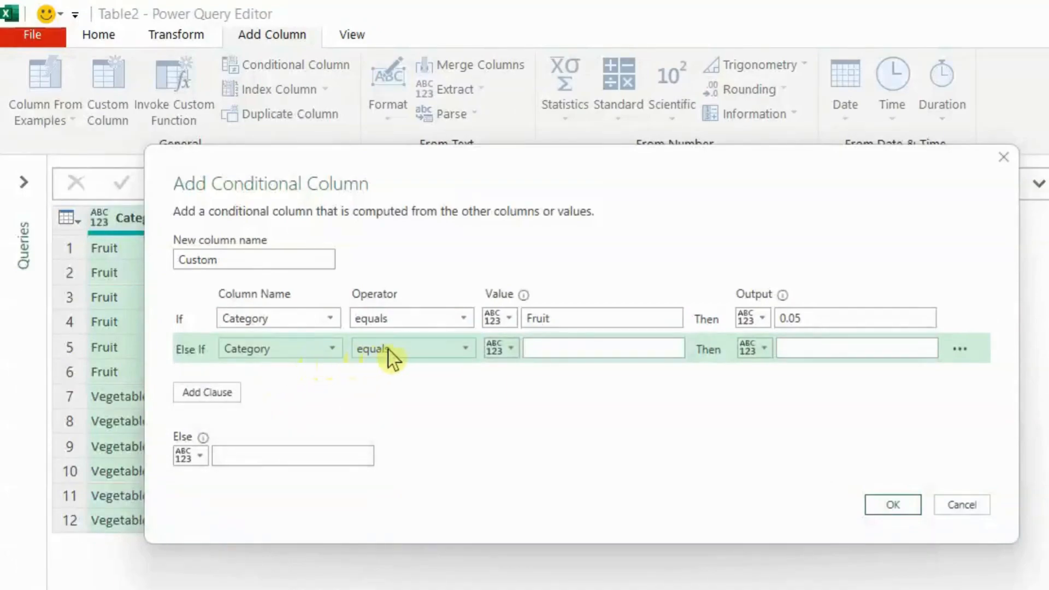
{"action": "left_click", "coordinate": [563, 357]}
{"action": "type", "text": "Ve"}
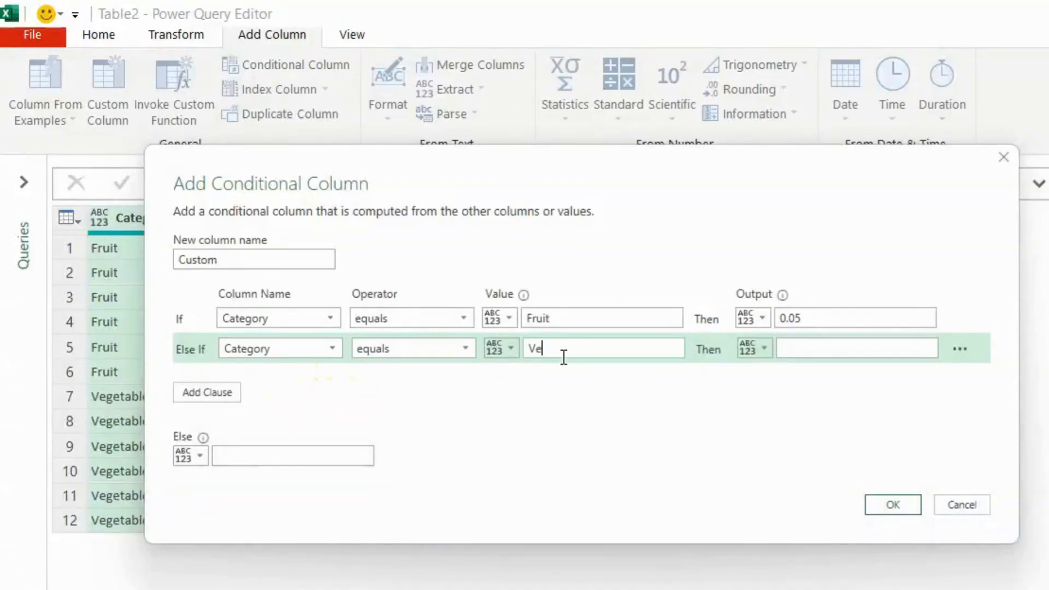
{"action": "type", "text": "getable"}
{"action": "left_click", "coordinate": [858, 354]}
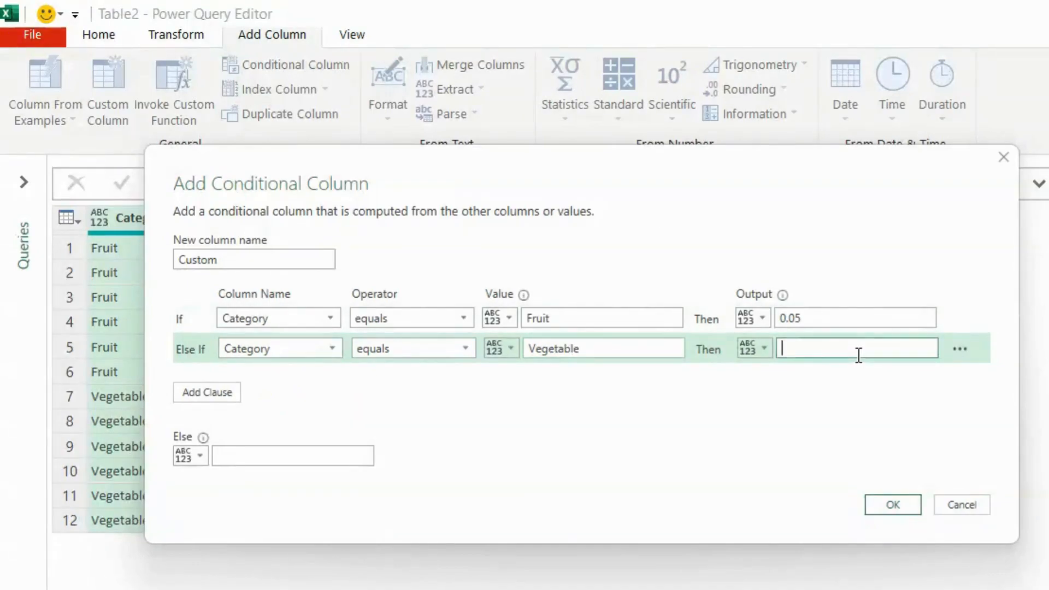
{"action": "type", "text": "0.1"}
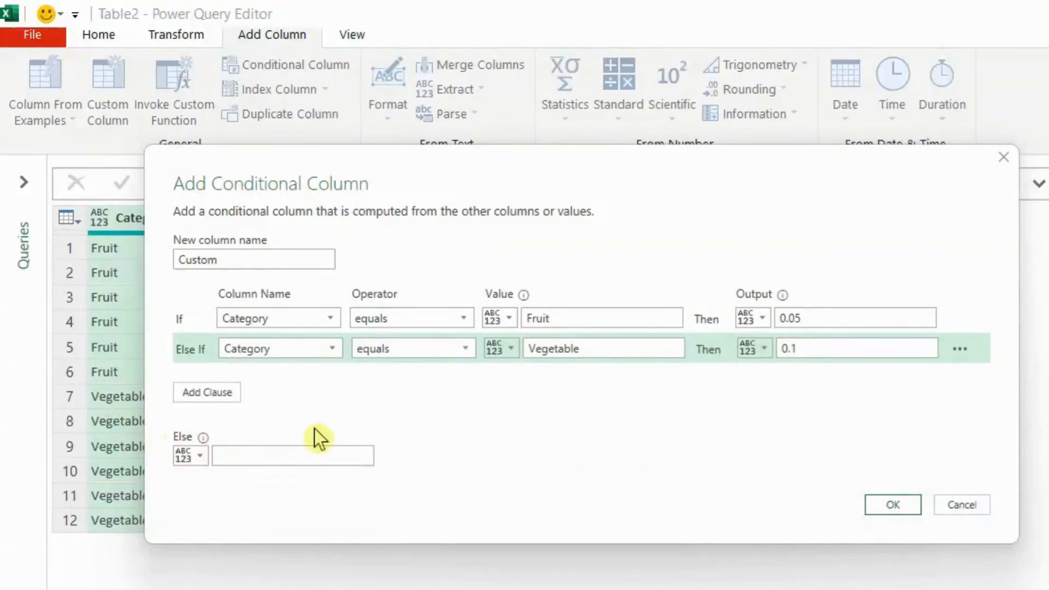
{"action": "key", "text": "ctrl+2"}
{"action": "mouse_move", "coordinate": [161, 420]}
{"action": "left_mouse_down"}
{"action": "mouse_move", "coordinate": [419, 504]}
{"action": "mouse_move", "coordinate": [416, 488]}
{"action": "left_mouse_up"}
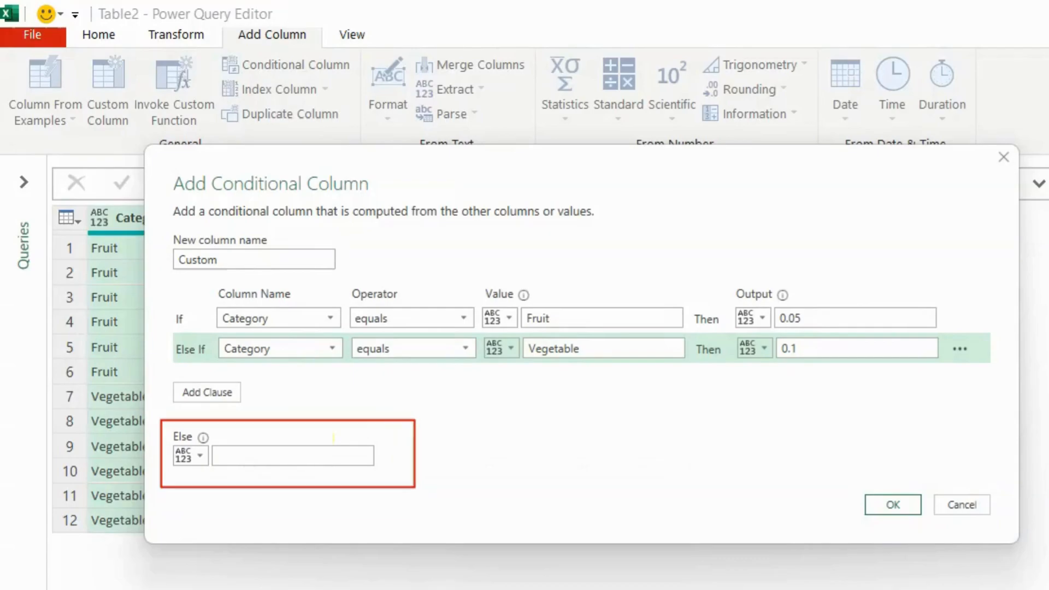
{"action": "key", "text": "Escape"}
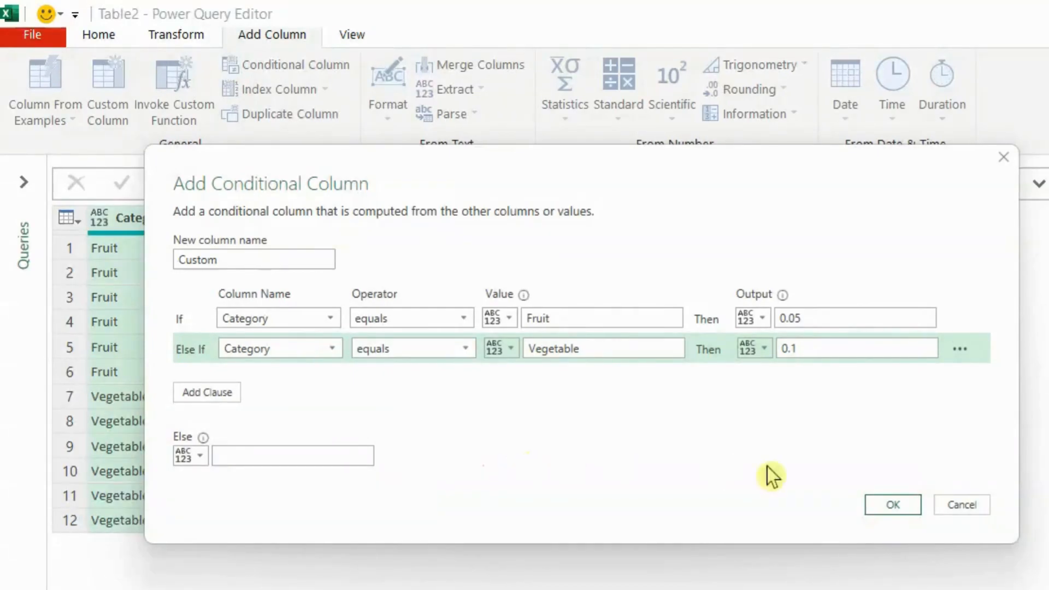
Create the conditional column in Table2 from the defined Fruit and Vegetable rules
{"action": "left_click", "coordinate": [890, 508]}
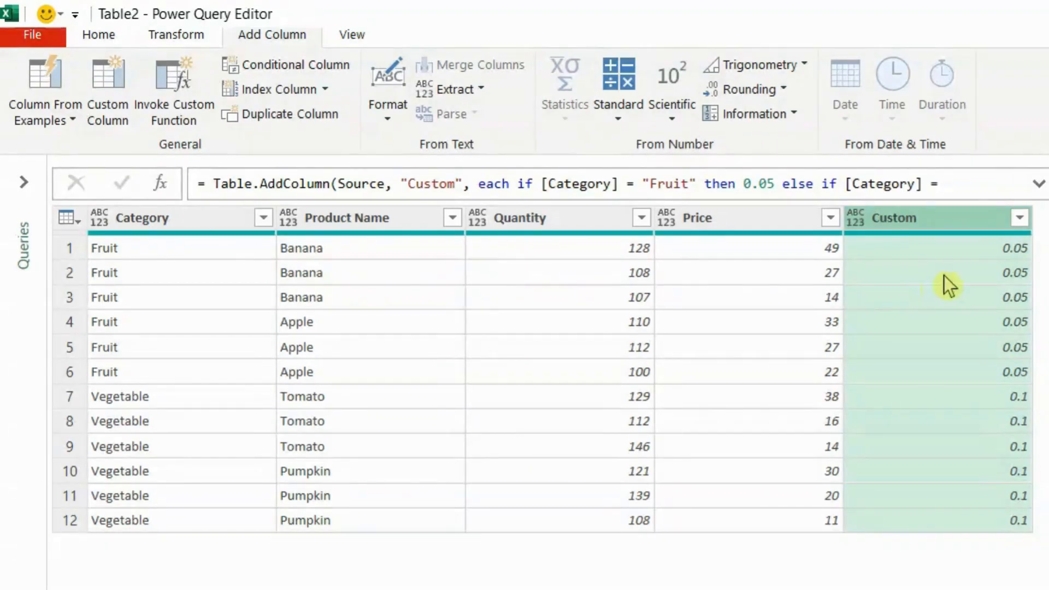
{"action": "key", "text": "ctrl+2"}
{"action": "mouse_move", "coordinate": [851, 237]}
{"action": "left_mouse_down"}
{"action": "mouse_move", "coordinate": [871, 369]}
{"action": "mouse_move", "coordinate": [1036, 386]}
{"action": "left_mouse_up"}
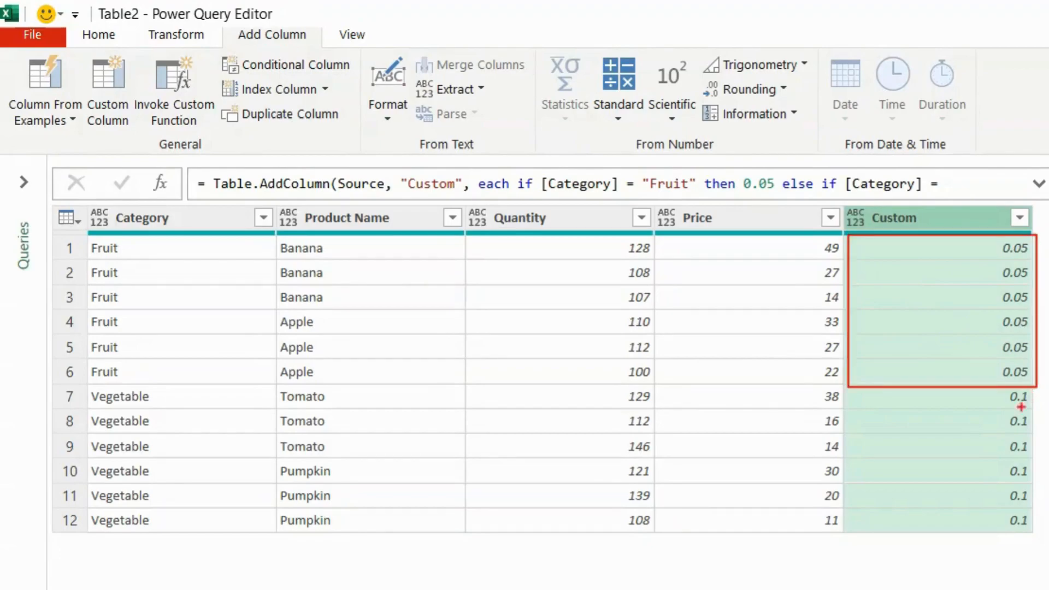
{"action": "mouse_move", "coordinate": [851, 392]}
{"action": "left_mouse_down"}
{"action": "mouse_move", "coordinate": [913, 520]}
{"action": "mouse_move", "coordinate": [1039, 536]}
{"action": "left_mouse_up"}
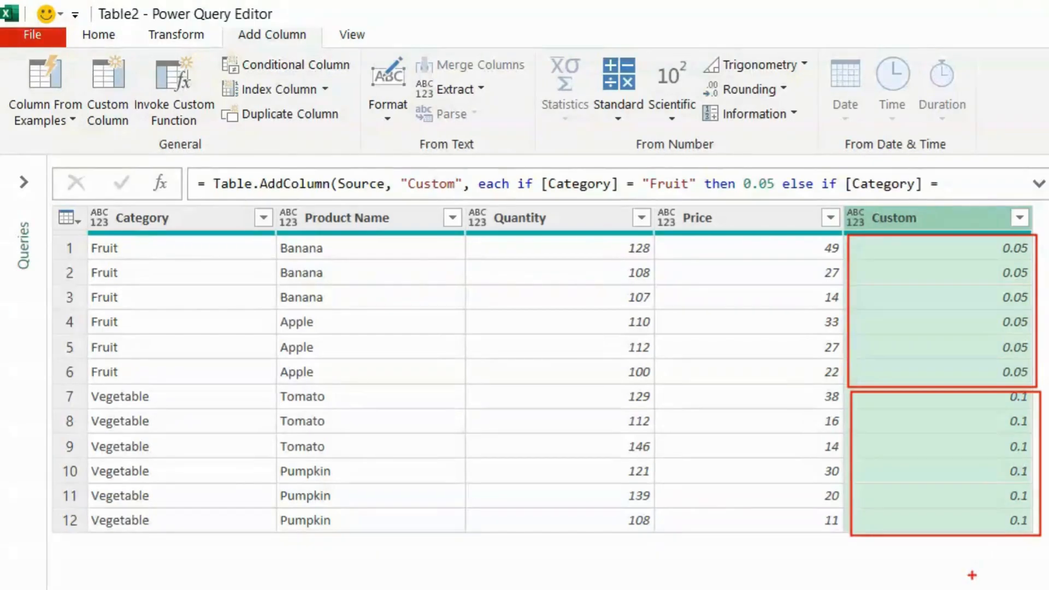
{"action": "key", "text": "e"}
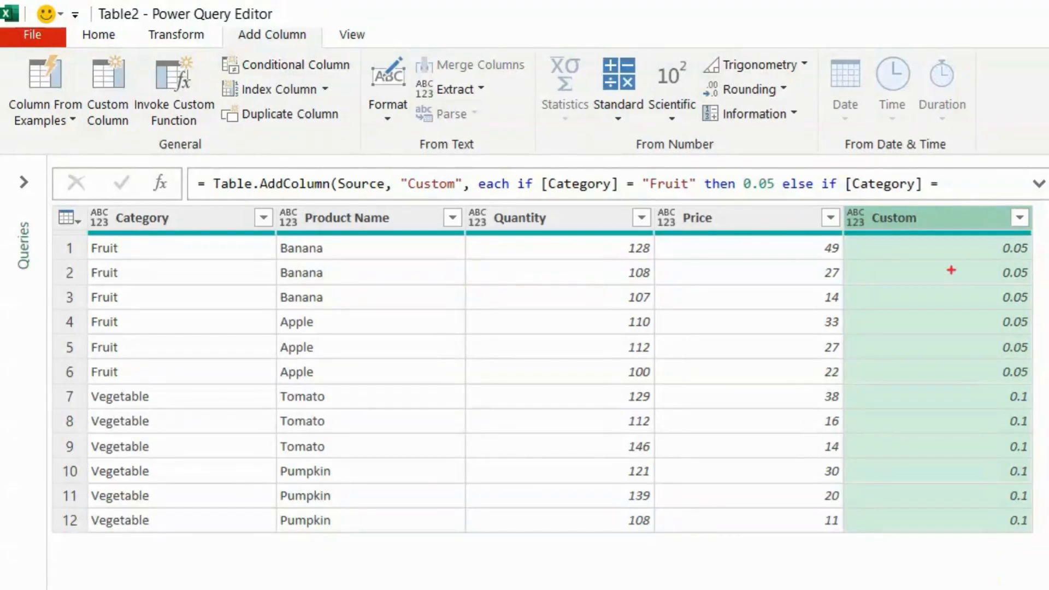
{"action": "mouse_move", "coordinate": [841, 203]}
{"action": "left_mouse_down"}
{"action": "mouse_move", "coordinate": [908, 234]}
{"action": "mouse_move", "coordinate": [954, 235]}
{"action": "left_mouse_up"}
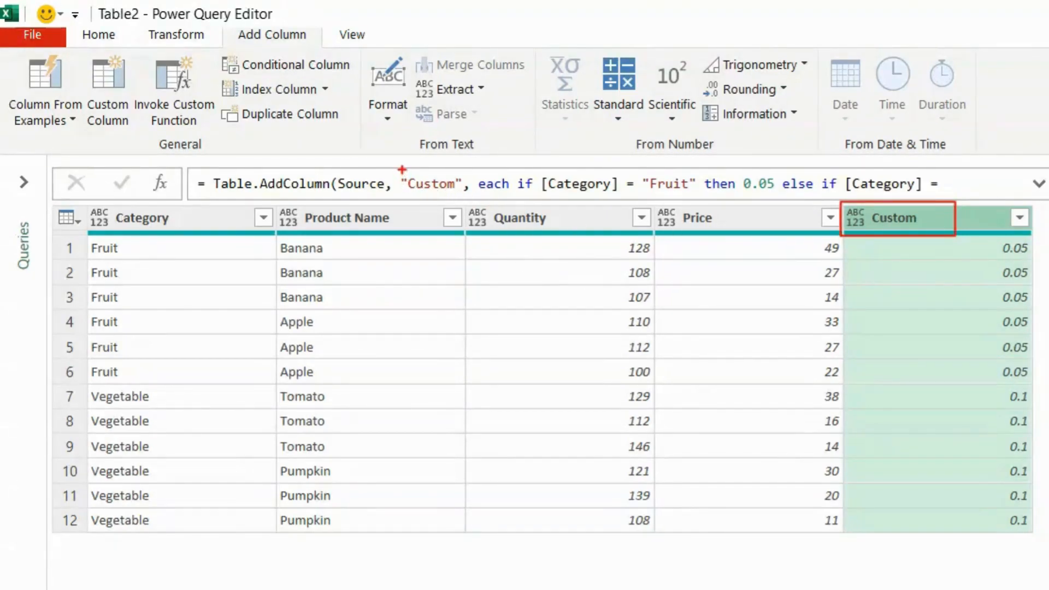
{"action": "mouse_move", "coordinate": [402, 169]}
{"action": "left_mouse_down"}
{"action": "mouse_move", "coordinate": [443, 203]}
{"action": "mouse_move", "coordinate": [477, 204]}
{"action": "left_mouse_up"}
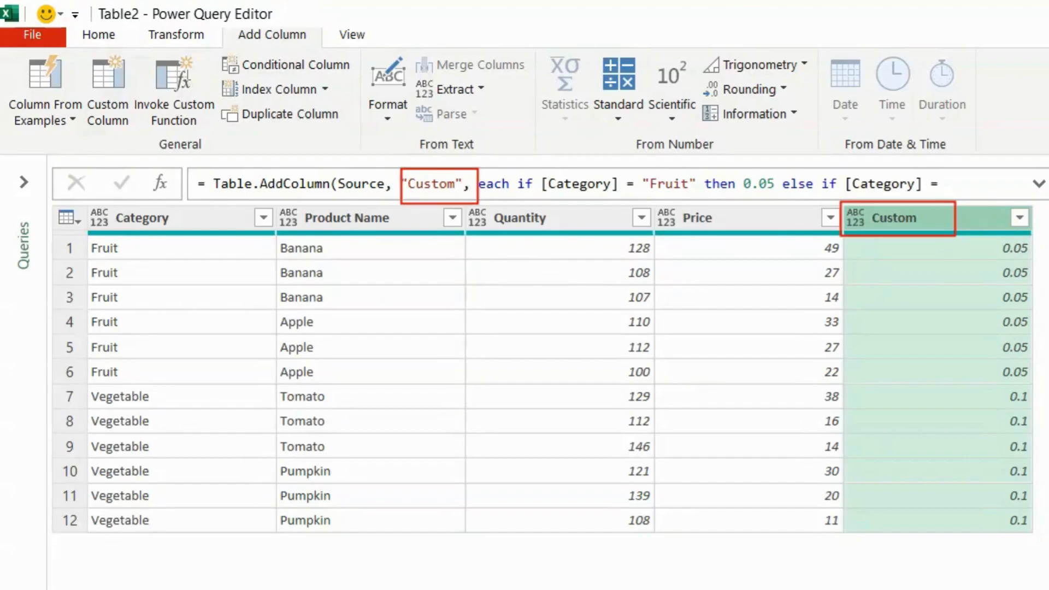
{"action": "key", "text": "Escape"}
Rename the new conditional column from Custom to Discount by editing the name in its Table.AddColumn formula
{"action": "left_click", "coordinate": [458, 185]}
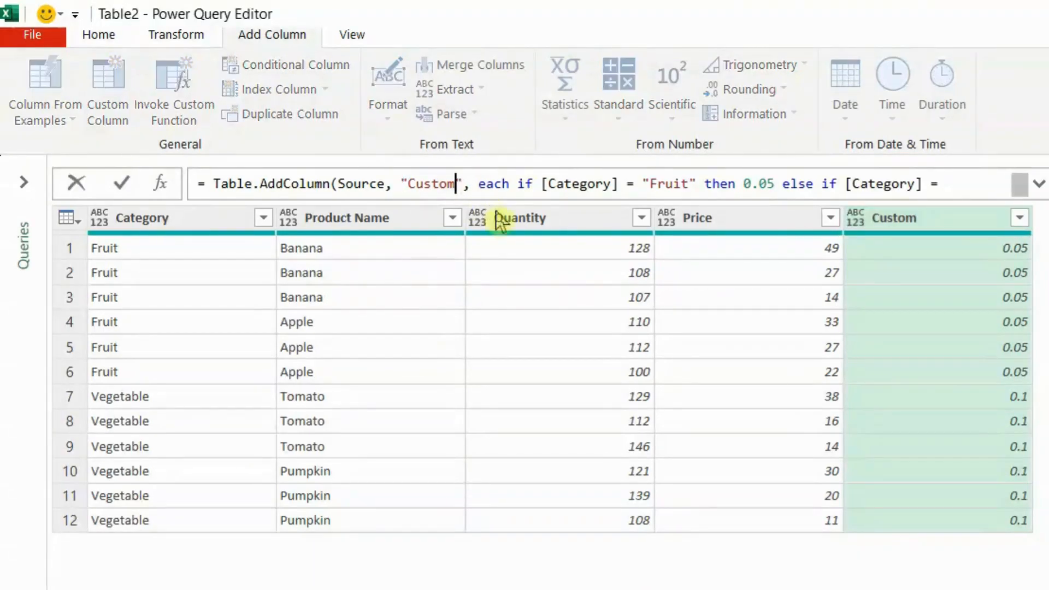
{"action": "key", "text": "BackSpace"}
{"action": "key", "text": "BackSpace"}
{"action": "key", "text": "BackSpace"}
{"action": "key", "text": "BackSpace"}
{"action": "key", "text": "BackSpace"}
{"action": "key", "text": "BackSpace"}
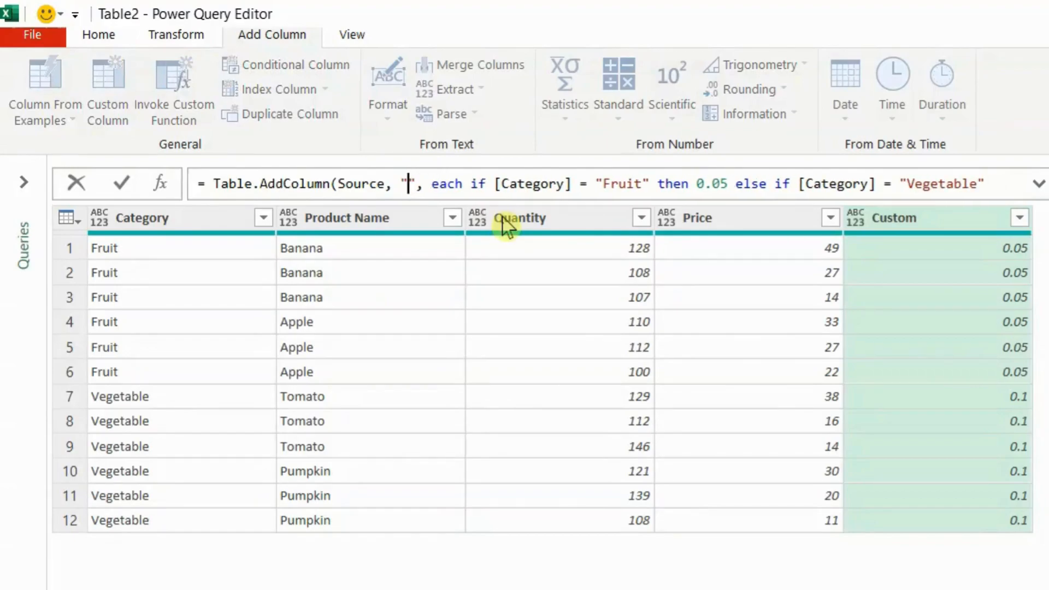
{"action": "type", "text": "Discount"}
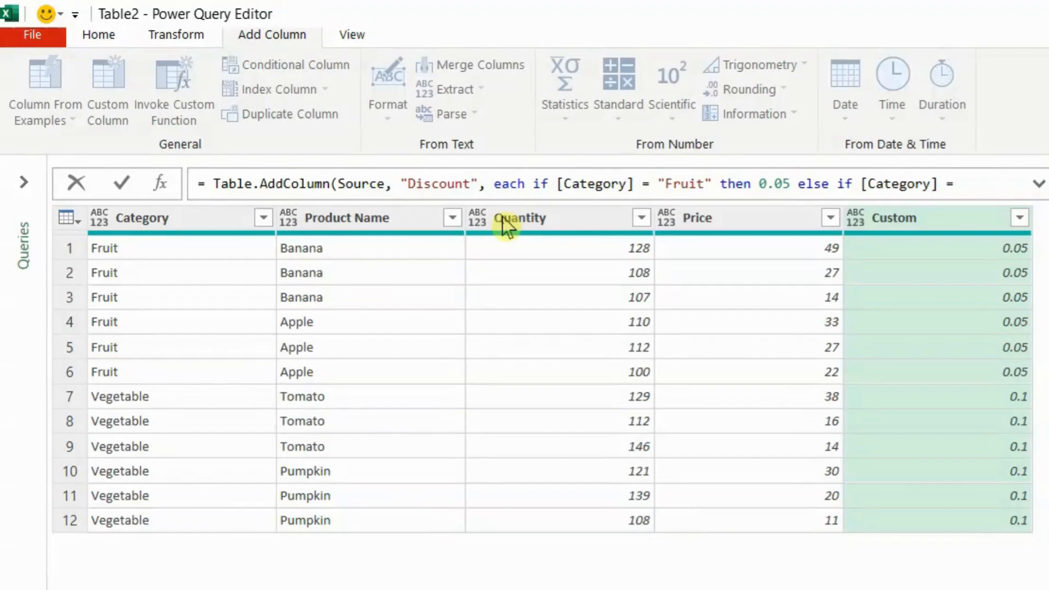
{"action": "key", "text": "ctrl+End"}
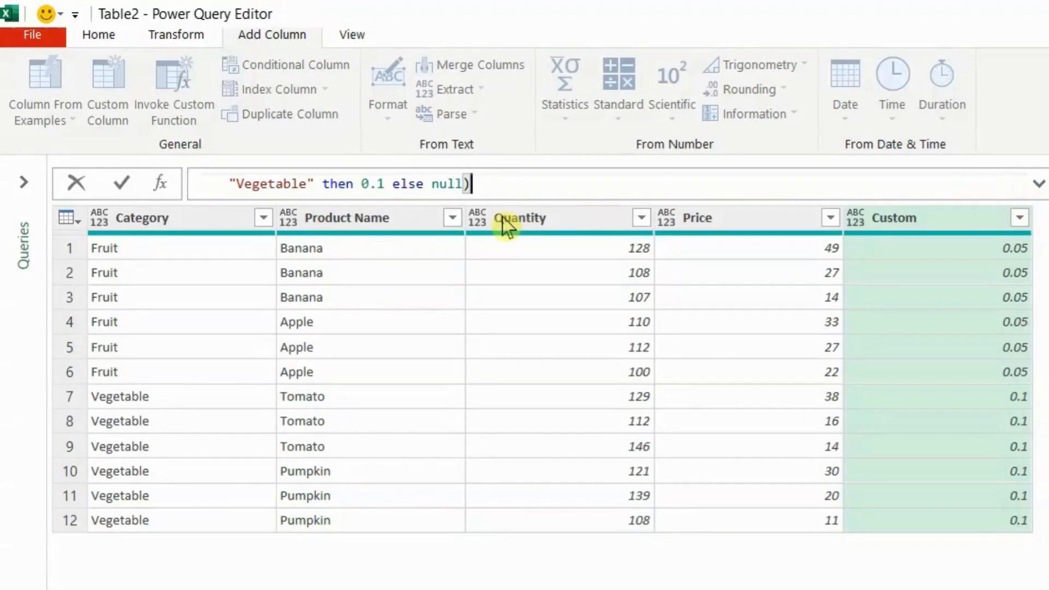
{"action": "key", "text": "Return"}
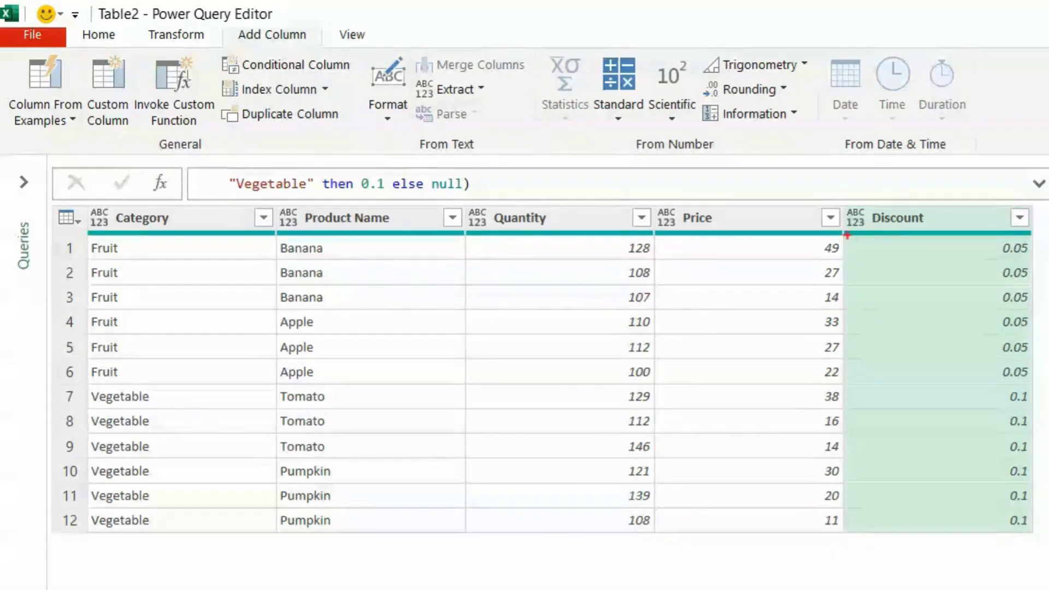
{"action": "mouse_move", "coordinate": [842, 202]}
{"action": "left_mouse_down"}
{"action": "mouse_move", "coordinate": [981, 465]}
{"action": "mouse_move", "coordinate": [1042, 538]}
{"action": "left_mouse_up"}
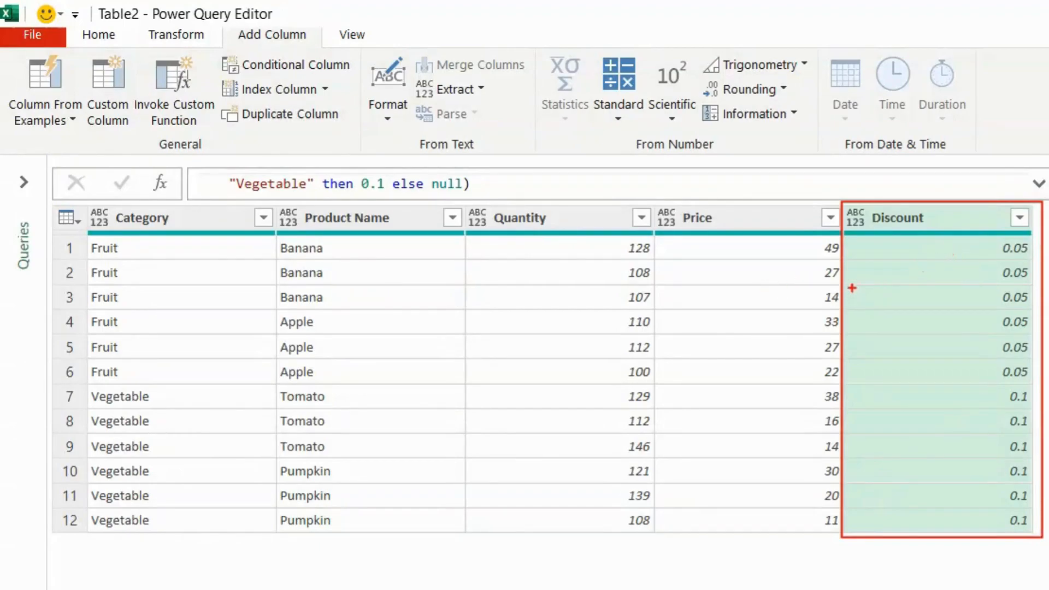
{"action": "mouse_move", "coordinate": [852, 287]}
{"action": "left_mouse_down"}
{"action": "mouse_move", "coordinate": [889, 310]}
{"action": "mouse_move", "coordinate": [864, 316]}
{"action": "left_mouse_up"}
{"action": "mouse_move", "coordinate": [657, 204]}
{"action": "left_mouse_down"}
{"action": "mouse_move", "coordinate": [786, 503]}
{"action": "mouse_move", "coordinate": [844, 538]}
{"action": "left_mouse_up"}
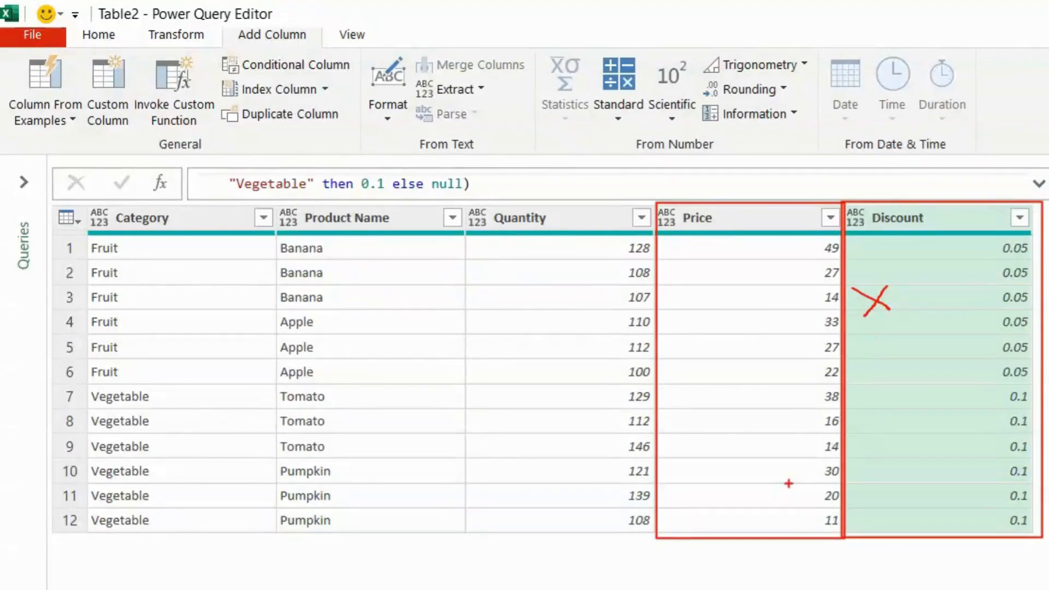
{"action": "key", "text": "Escape"}
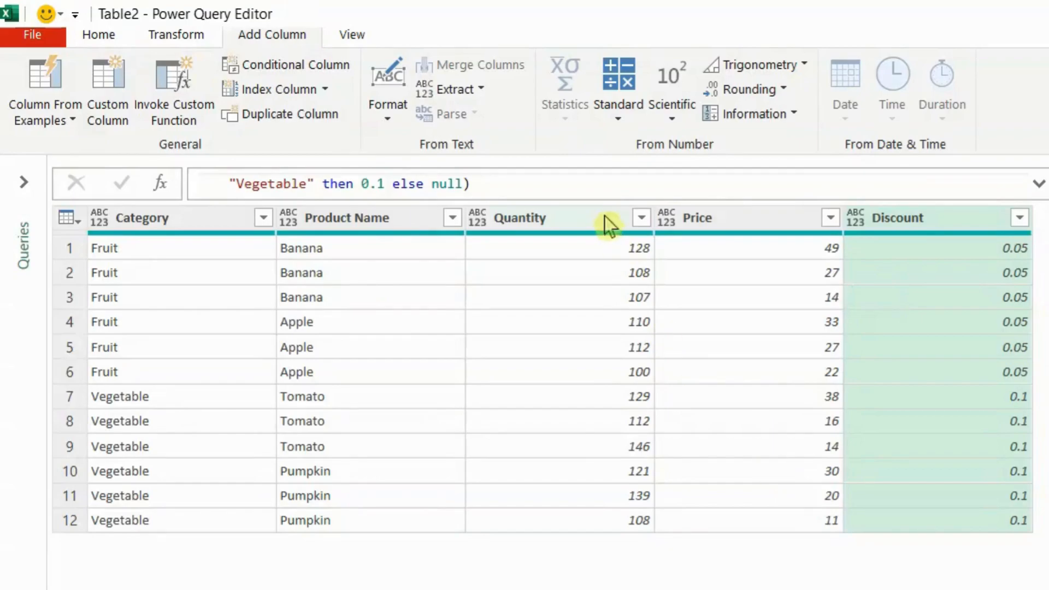
Open Table2's code in the Advanced Editor, enlarge the text and insert a blank line above the "in" keyword
{"action": "left_click", "coordinate": [592, 182]}
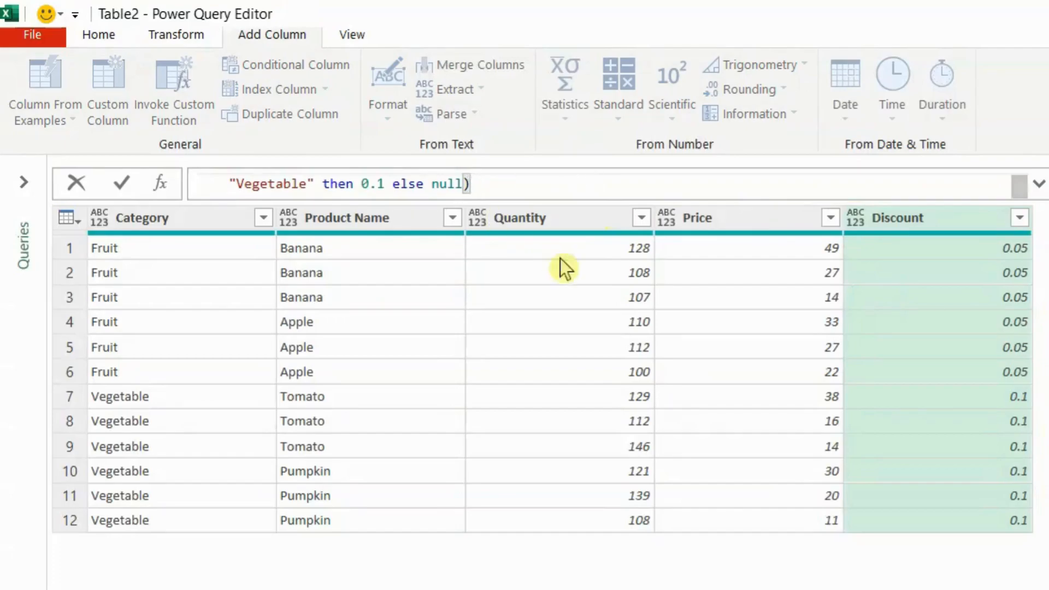
{"action": "left_click", "coordinate": [351, 39]}
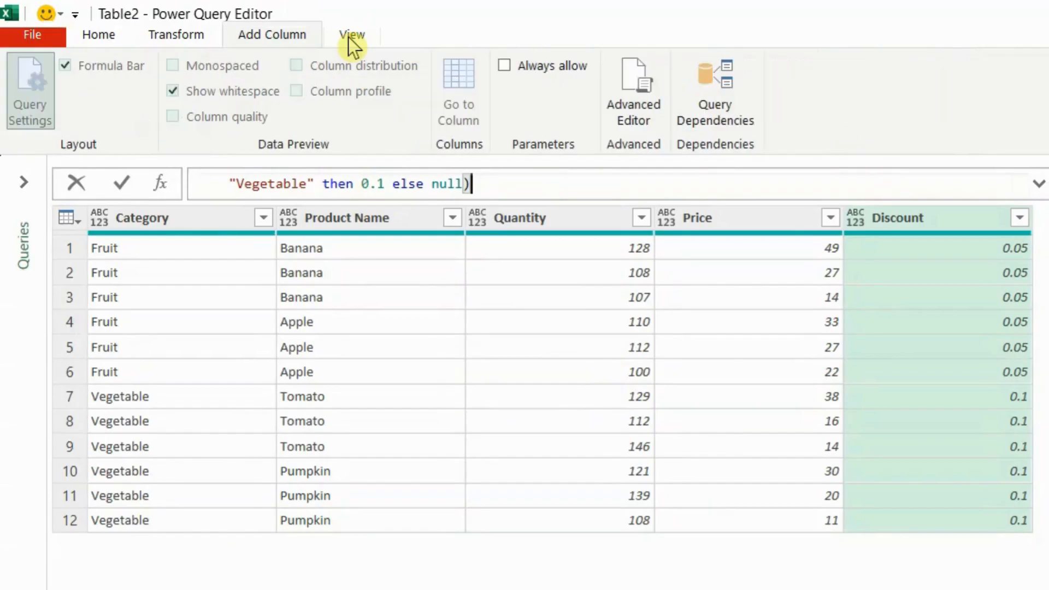
{"action": "left_click", "coordinate": [633, 96]}
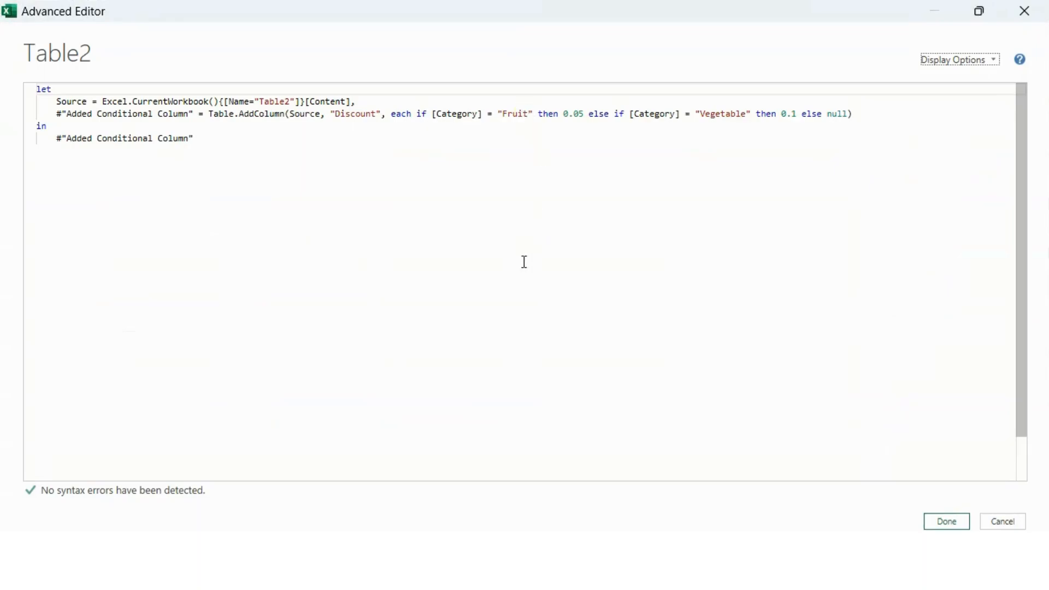
{"action": "key", "text": "ctrl+shift+plus"}
{"action": "key", "text": "ctrl+shift+plus"}
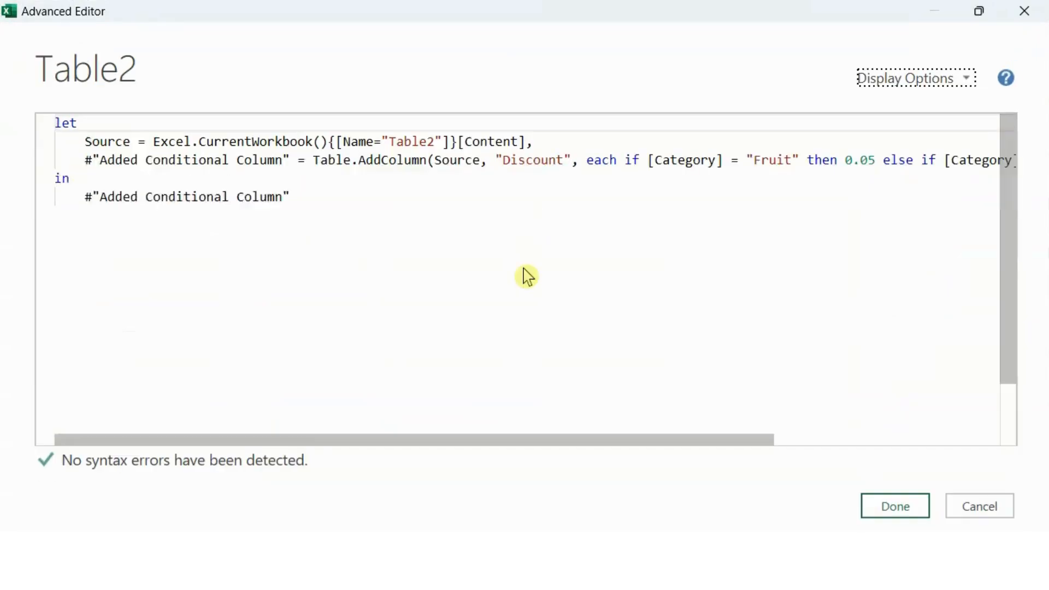
{"action": "left_click", "coordinate": [481, 282]}
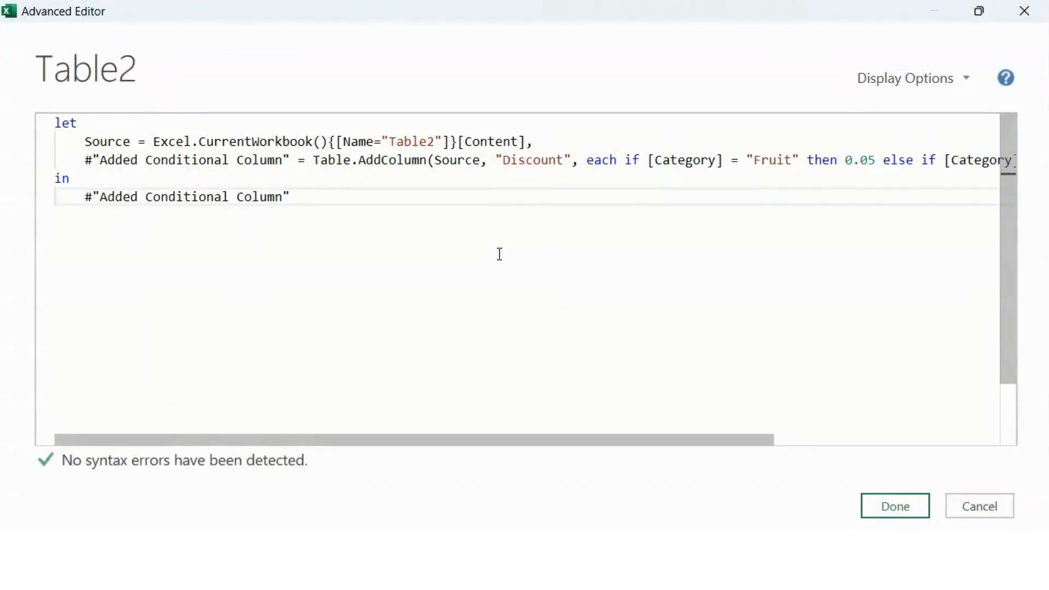
{"action": "left_click", "coordinate": [54, 178]}
{"action": "key", "text": "Return"}
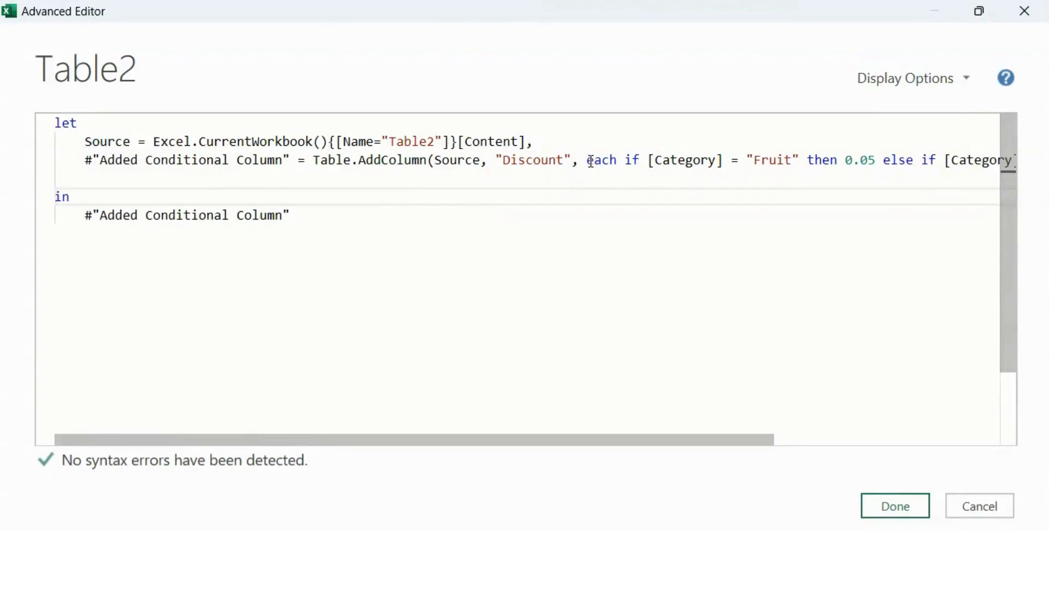
Split the Discount formula so that its if, else if and else clauses each sit on their own indented line
{"action": "left_click", "coordinate": [625, 160]}
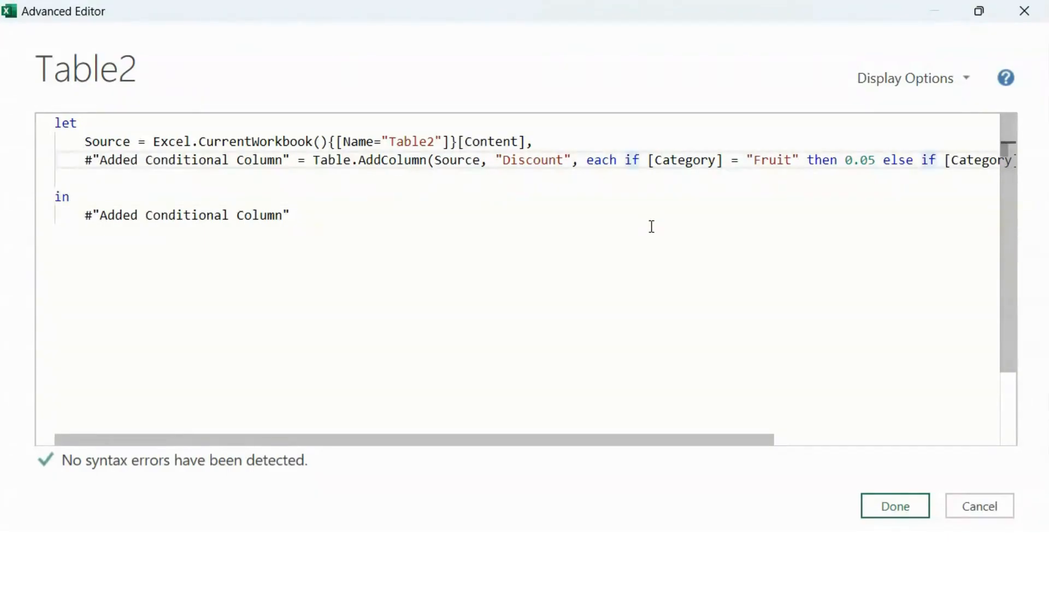
{"action": "key", "text": "Return"}
{"action": "key", "text": "Tab"}
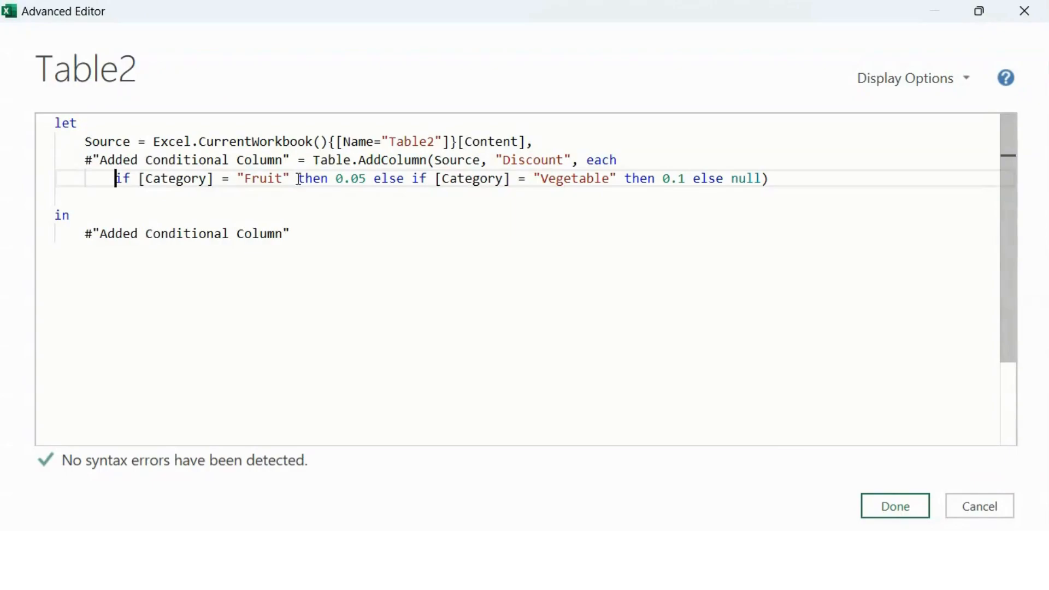
{"action": "left_click", "coordinate": [376, 179]}
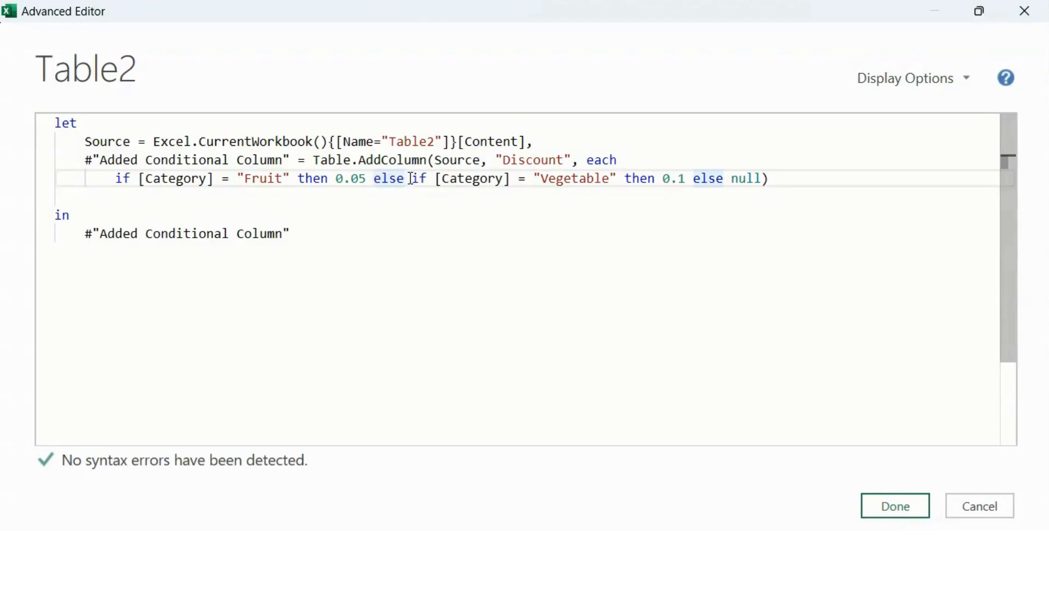
{"action": "key", "text": "Return"}
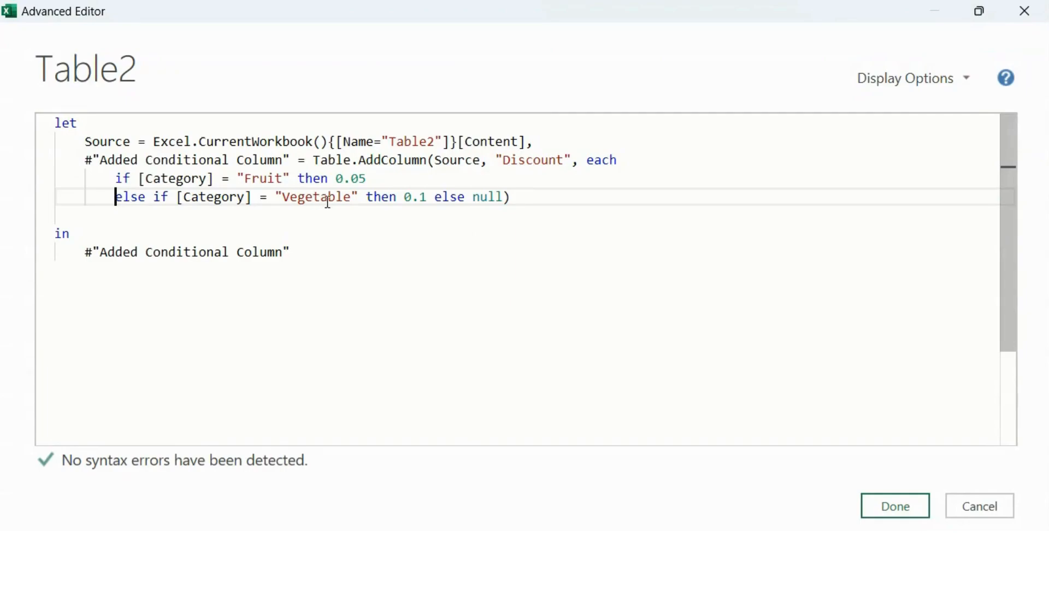
{"action": "left_click", "coordinate": [436, 198]}
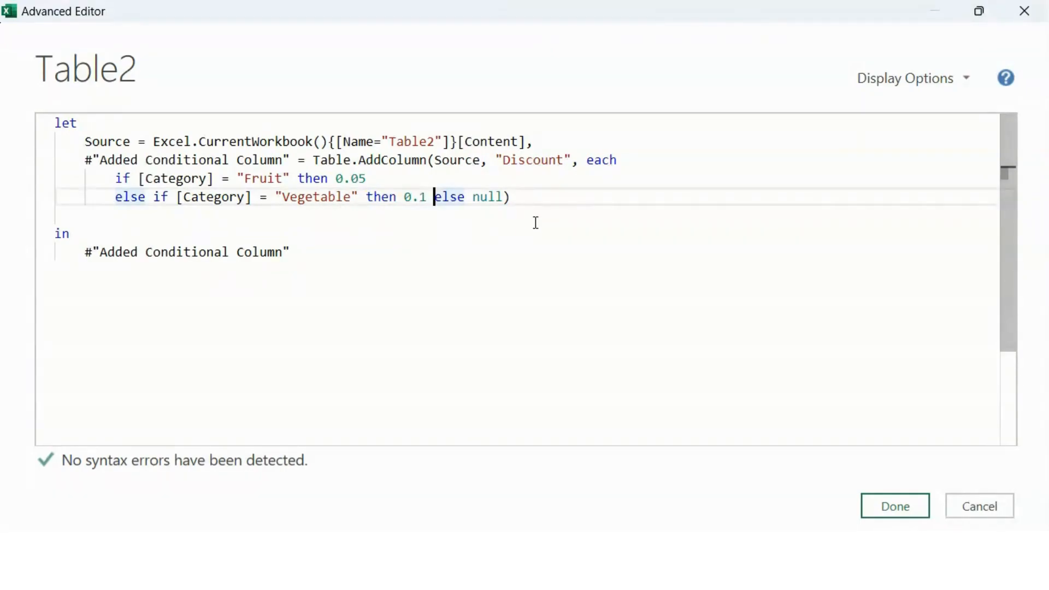
{"action": "key", "text": "Return"}
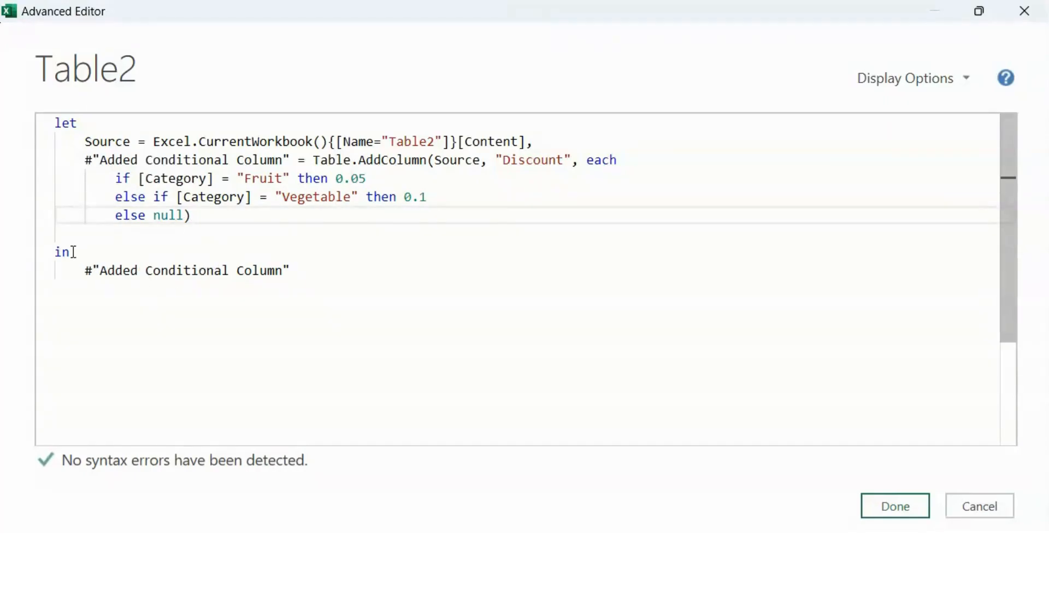
{"action": "left_click", "coordinate": [332, 277]}
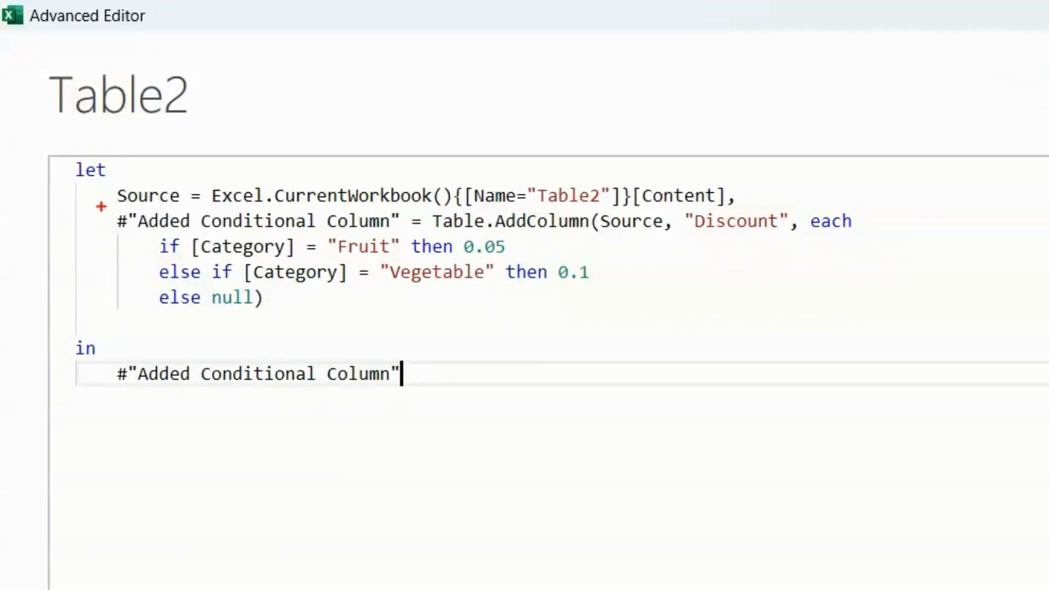
{"action": "mouse_move", "coordinate": [101, 207]}
{"action": "left_mouse_down"}
{"action": "mouse_move", "coordinate": [112, 241]}
{"action": "mouse_move", "coordinate": [230, 321]}
{"action": "mouse_move", "coordinate": [548, 316]}
{"action": "mouse_move", "coordinate": [867, 329]}
{"action": "left_mouse_up"}
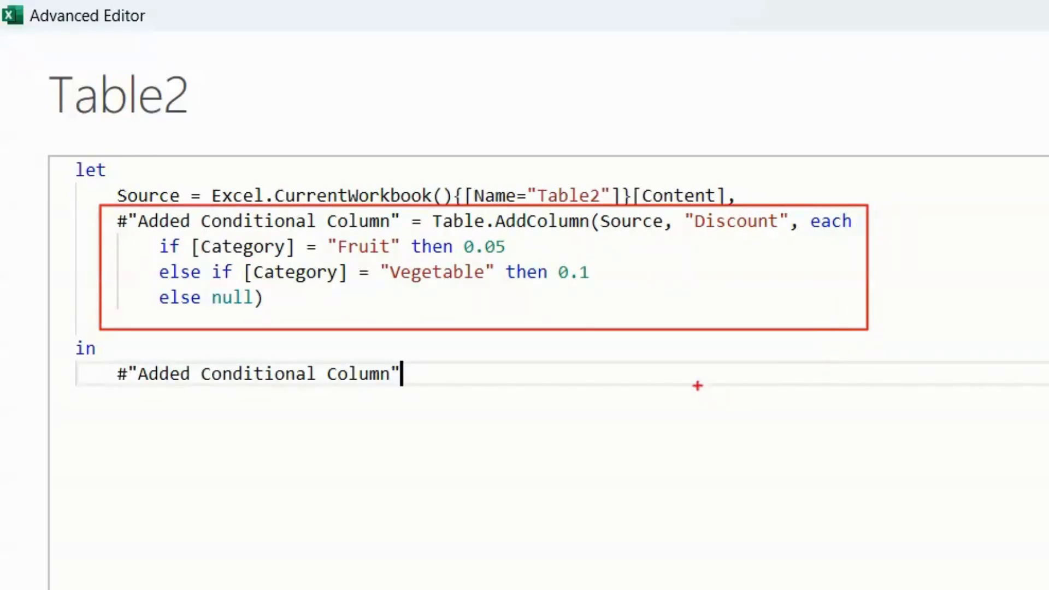
{"action": "mouse_move", "coordinate": [138, 245]}
{"action": "left_mouse_down"}
{"action": "mouse_move", "coordinate": [144, 253]}
{"action": "mouse_move", "coordinate": [158, 239]}
{"action": "left_mouse_up"}
{"action": "mouse_move", "coordinate": [459, 236]}
{"action": "left_mouse_down"}
{"action": "mouse_move", "coordinate": [474, 259]}
{"action": "mouse_move", "coordinate": [522, 260]}
{"action": "left_mouse_up"}
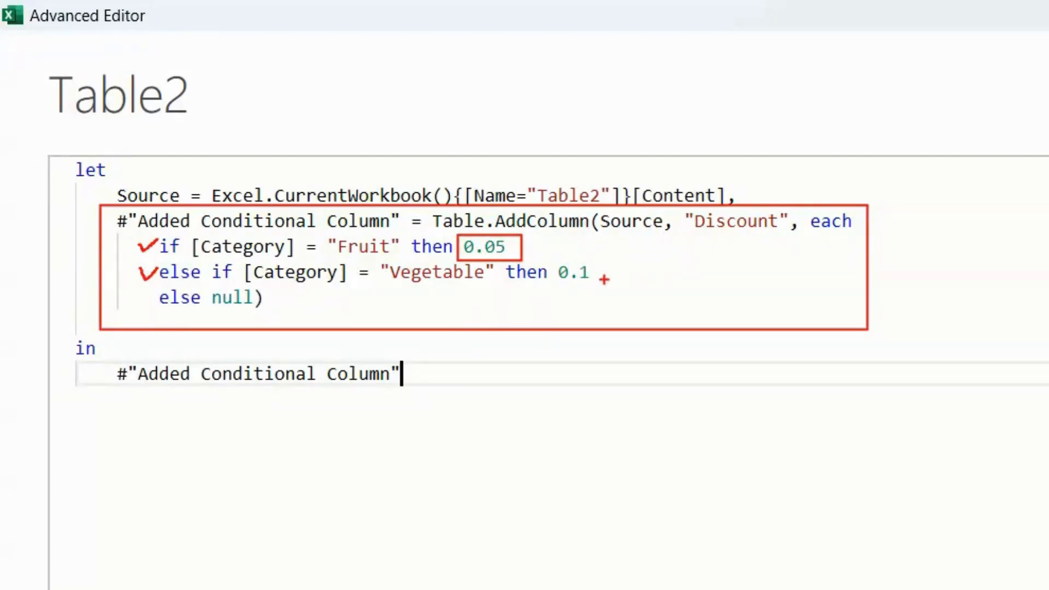
{"action": "mouse_move", "coordinate": [551, 261]}
{"action": "left_mouse_down"}
{"action": "mouse_move", "coordinate": [573, 282]}
{"action": "mouse_move", "coordinate": [606, 285]}
{"action": "left_mouse_up"}
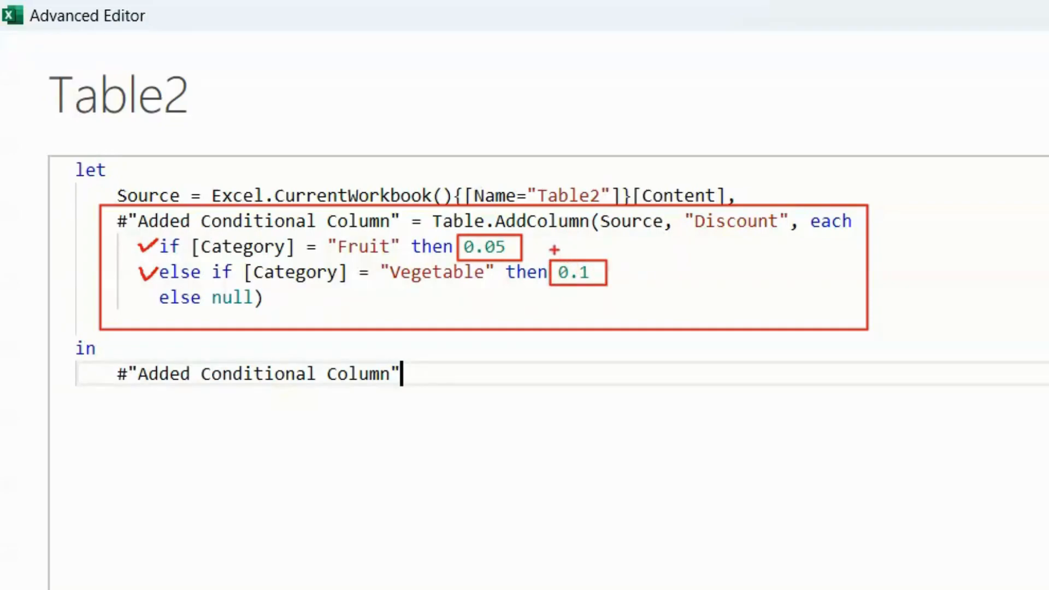
{"action": "mouse_move", "coordinate": [534, 241]}
{"action": "left_mouse_down"}
{"action": "mouse_move", "coordinate": [545, 249]}
{"action": "mouse_move", "coordinate": [535, 250]}
{"action": "left_mouse_up"}
{"action": "mouse_move", "coordinate": [619, 266]}
{"action": "left_mouse_down"}
{"action": "mouse_move", "coordinate": [632, 277]}
{"action": "mouse_move", "coordinate": [619, 278]}
{"action": "left_mouse_up"}
{"action": "mouse_move", "coordinate": [650, 261]}
{"action": "left_mouse_down"}
{"action": "mouse_move", "coordinate": [651, 284]}
{"action": "mouse_move", "coordinate": [654, 273]}
{"action": "left_mouse_up"}
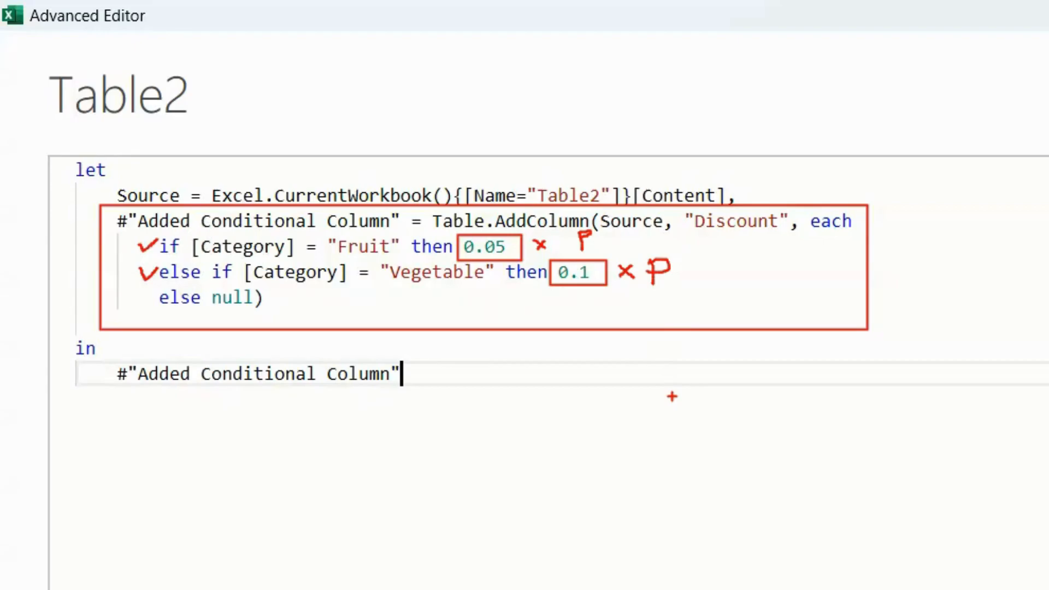
{"action": "key", "text": "Escape"}
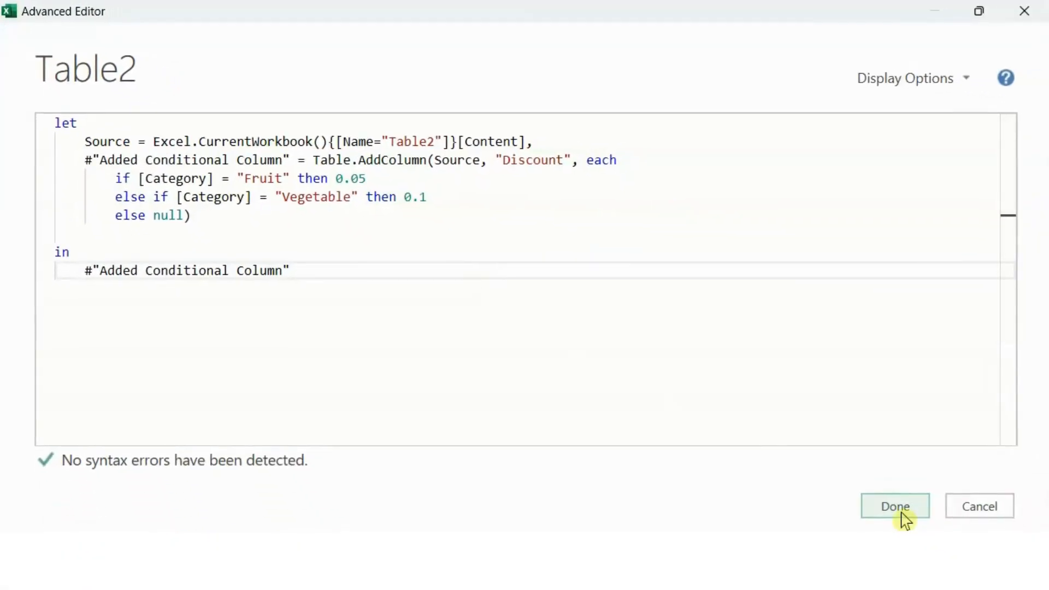
Apply the reformatted Table2 code and close the Advanced Editor
{"action": "left_click", "coordinate": [900, 511]}
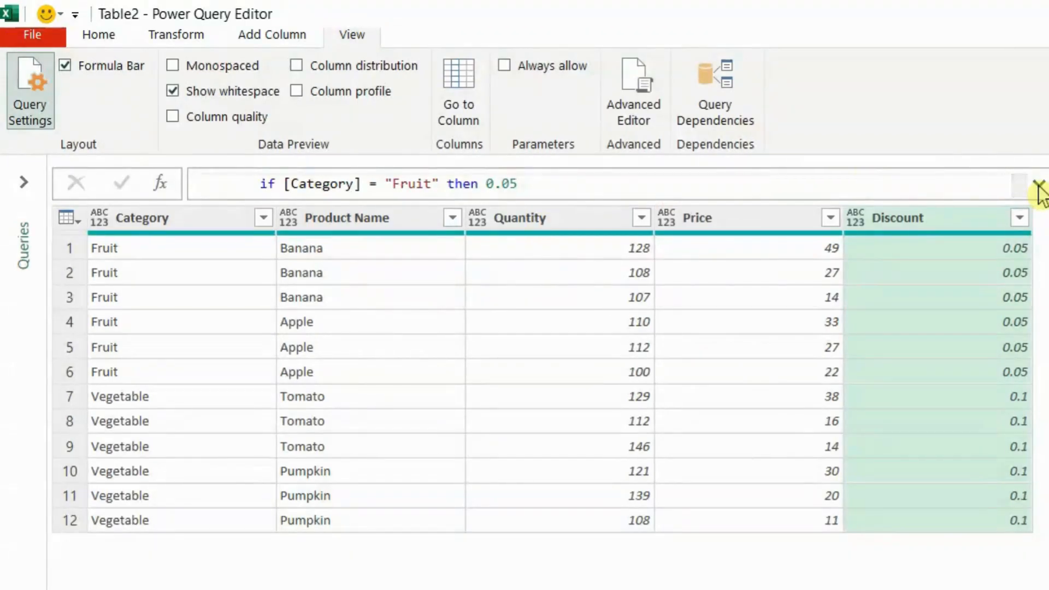
Expand the formula bar, change the Fruit result in the Discount formula to 0.05 * [Price] and apply it
{"action": "left_click", "coordinate": [1038, 185]}
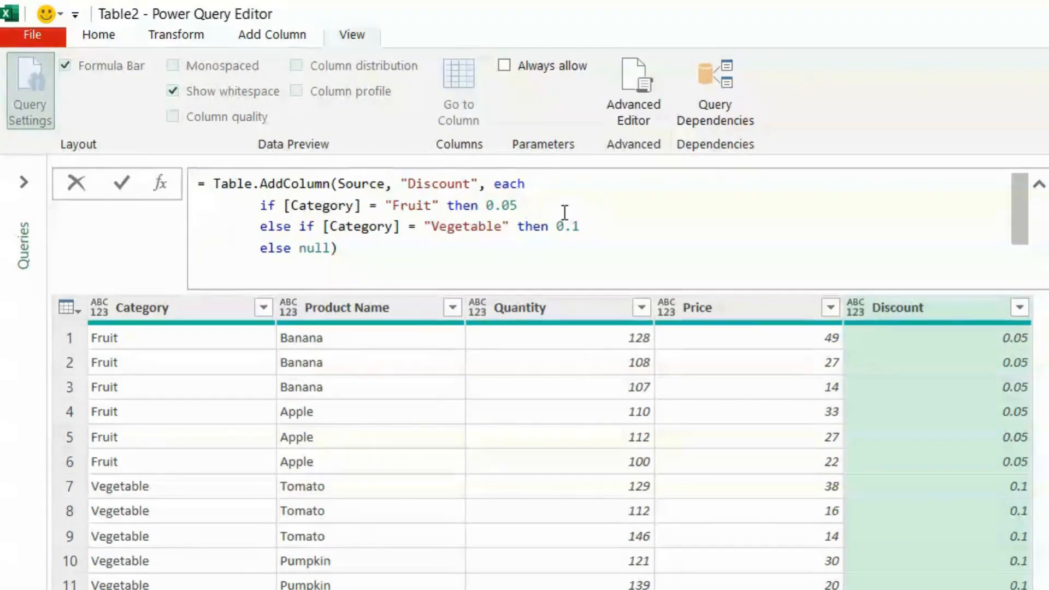
{"action": "type", "text": "*"}
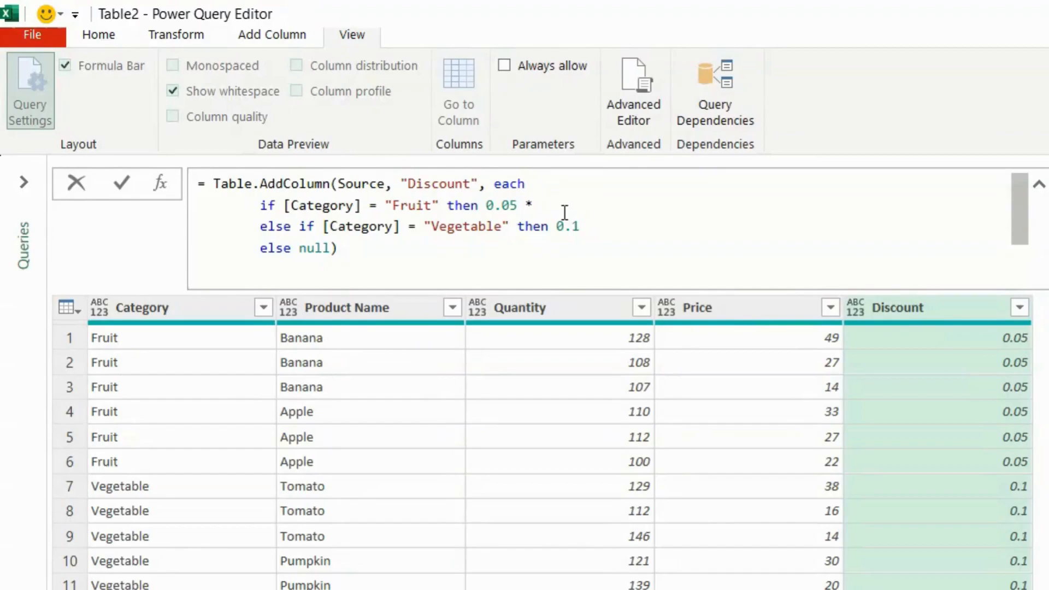
{"action": "type", "text": " [Price"}
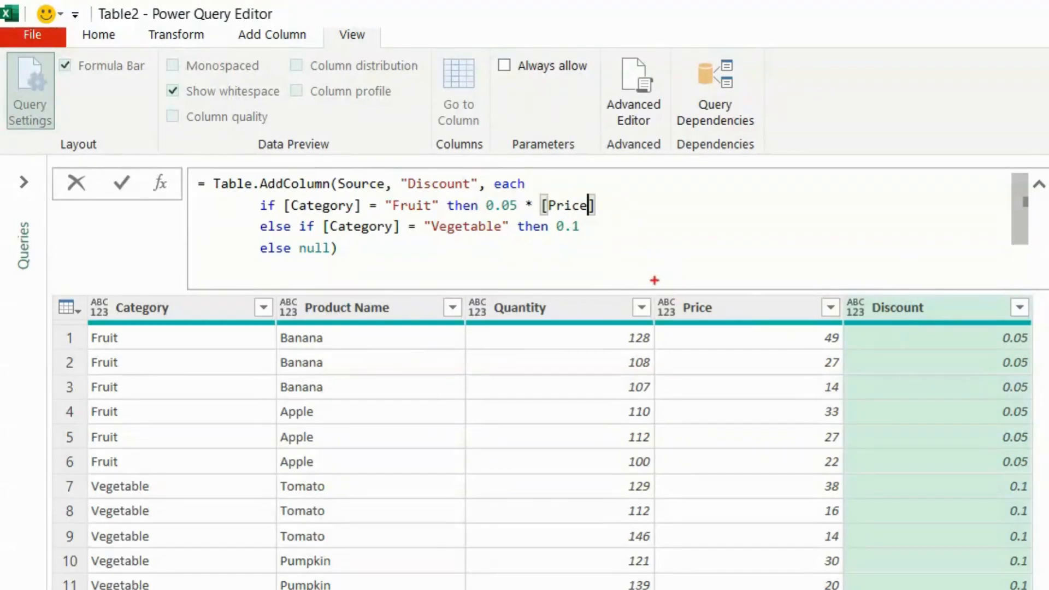
{"action": "left_click_drag", "start_coordinate": [654, 280], "coordinate": [741, 323]}
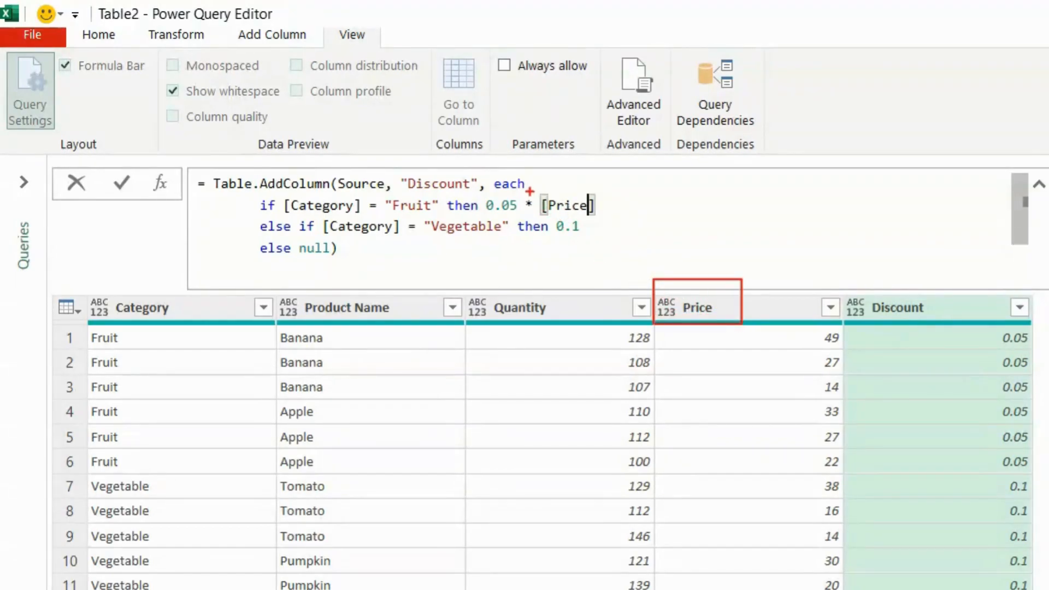
{"action": "left_click_drag", "start_coordinate": [530, 191], "coordinate": [599, 217]}
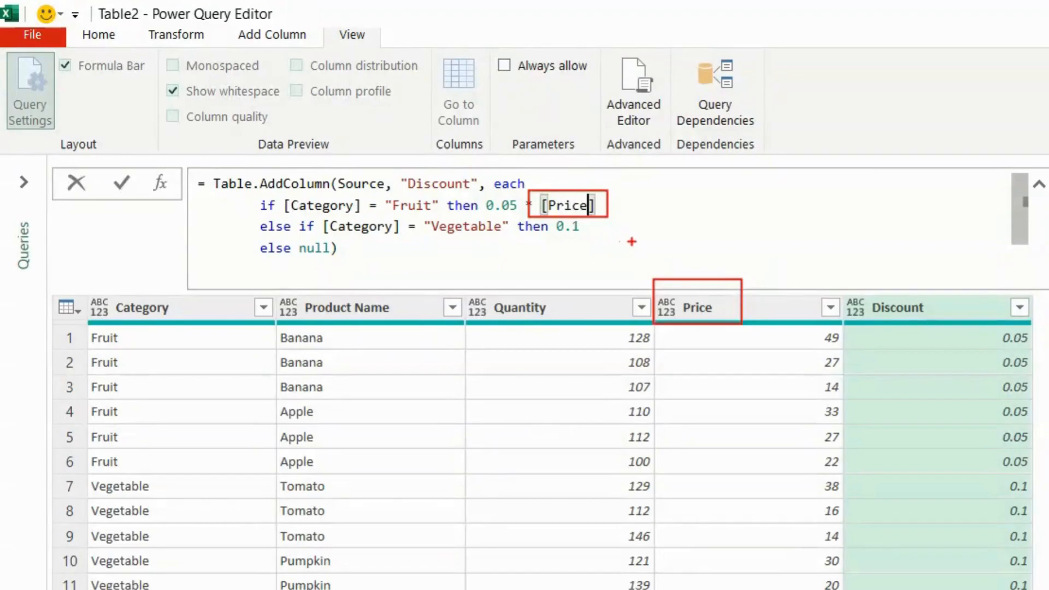
{"action": "key", "text": "Escape"}
{"action": "key", "text": "Return"}
{"action": "left_click", "coordinate": [590, 260]}
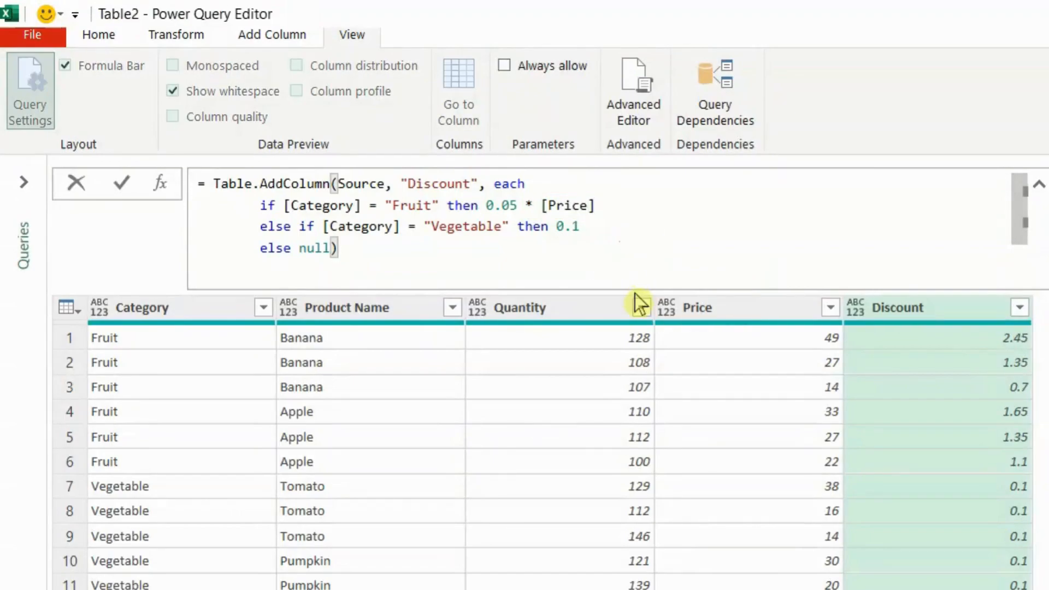
{"action": "key", "text": "Return"}
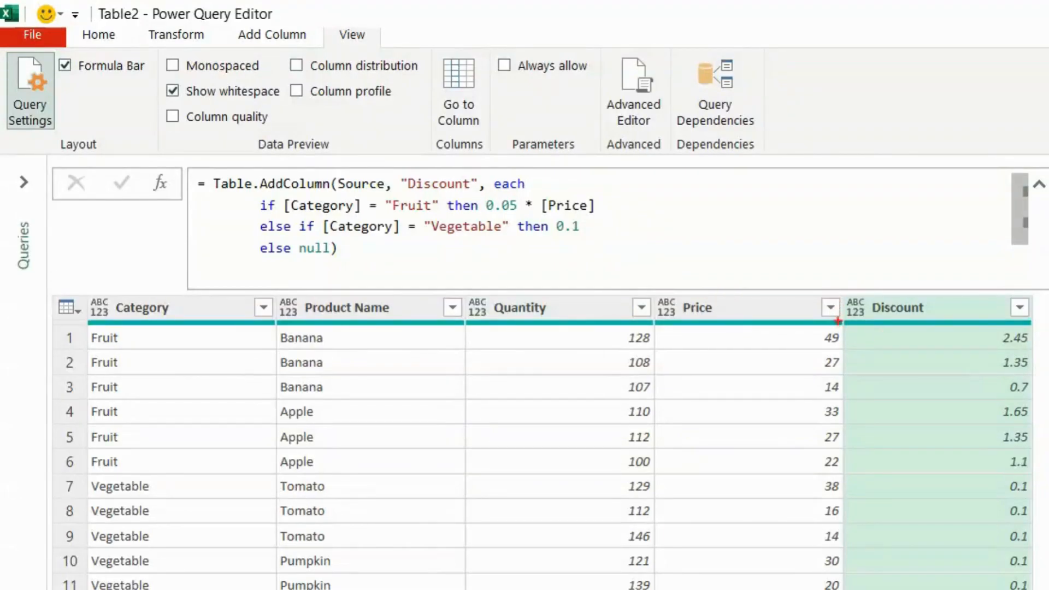
Change the Vegetable result in the Discount formula to 0.1 * [Price] and apply the edit
{"action": "mouse_move", "coordinate": [837, 321]}
{"action": "left_mouse_down"}
{"action": "mouse_move", "coordinate": [928, 421]}
{"action": "mouse_move", "coordinate": [1046, 451]}
{"action": "mouse_move", "coordinate": [1034, 452]}
{"action": "left_mouse_up"}
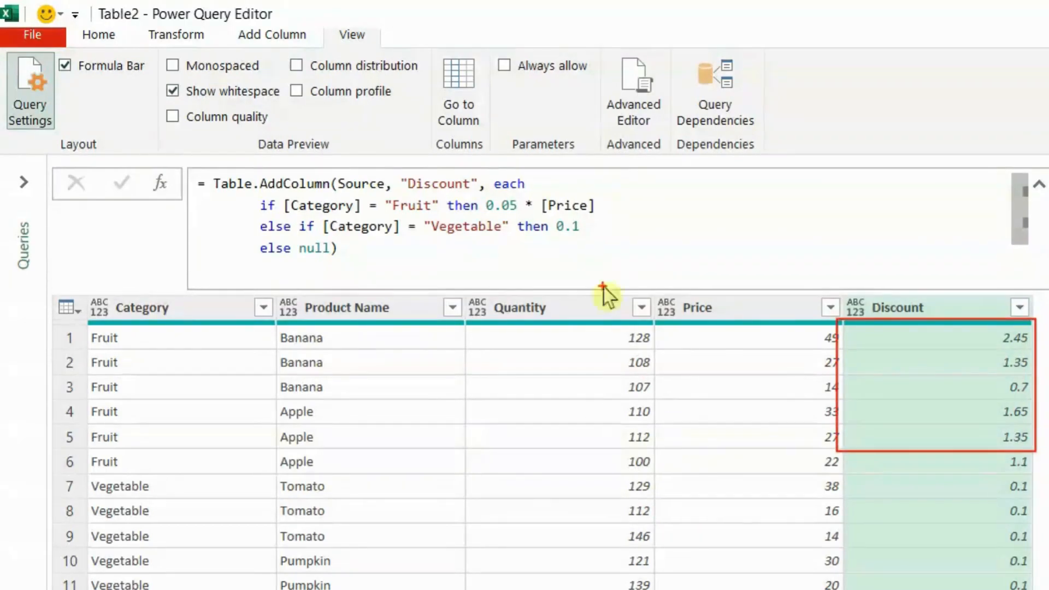
{"action": "key", "text": "Escape"}
{"action": "left_click", "coordinate": [594, 227]}
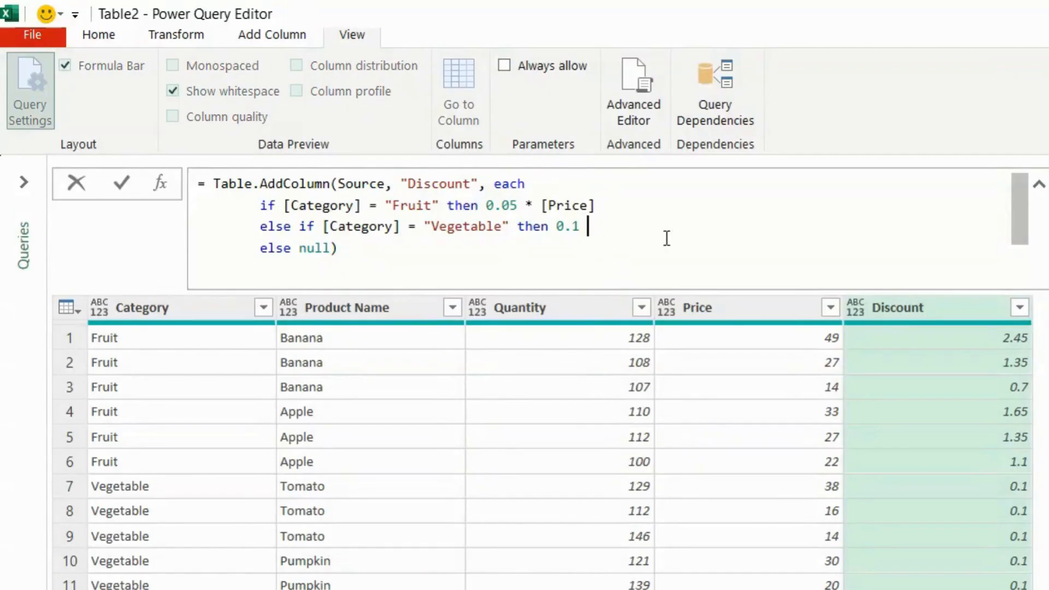
{"action": "type", "text": "* [Price"}
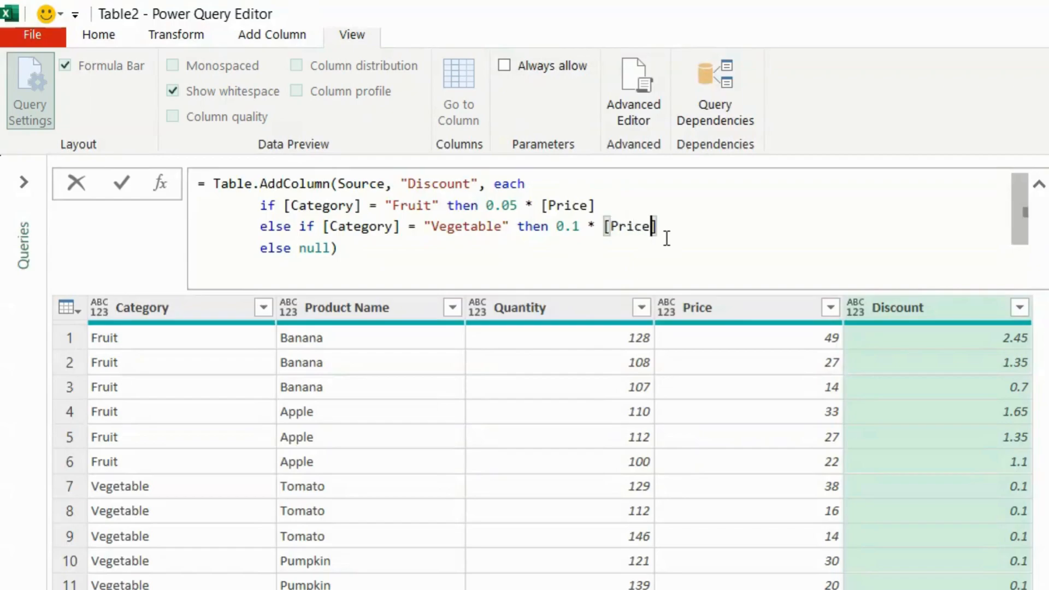
{"action": "left_click", "coordinate": [654, 261]}
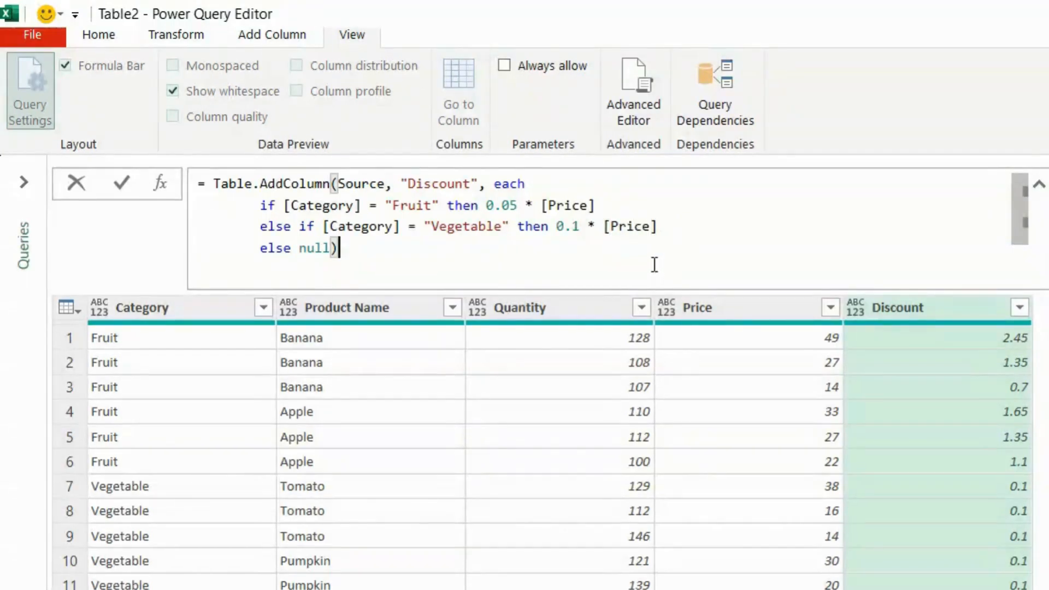
{"action": "key", "text": "Return"}
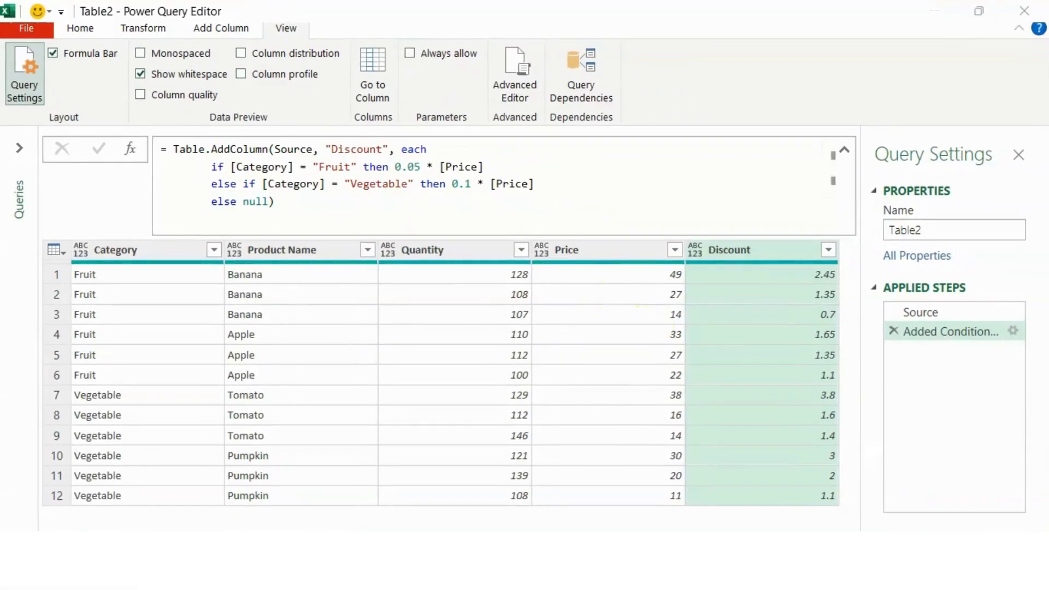
{"action": "mouse_move", "coordinate": [685, 240]}
{"action": "left_mouse_down"}
{"action": "mouse_move", "coordinate": [748, 385]}
{"action": "mouse_move", "coordinate": [846, 509]}
{"action": "left_mouse_up"}
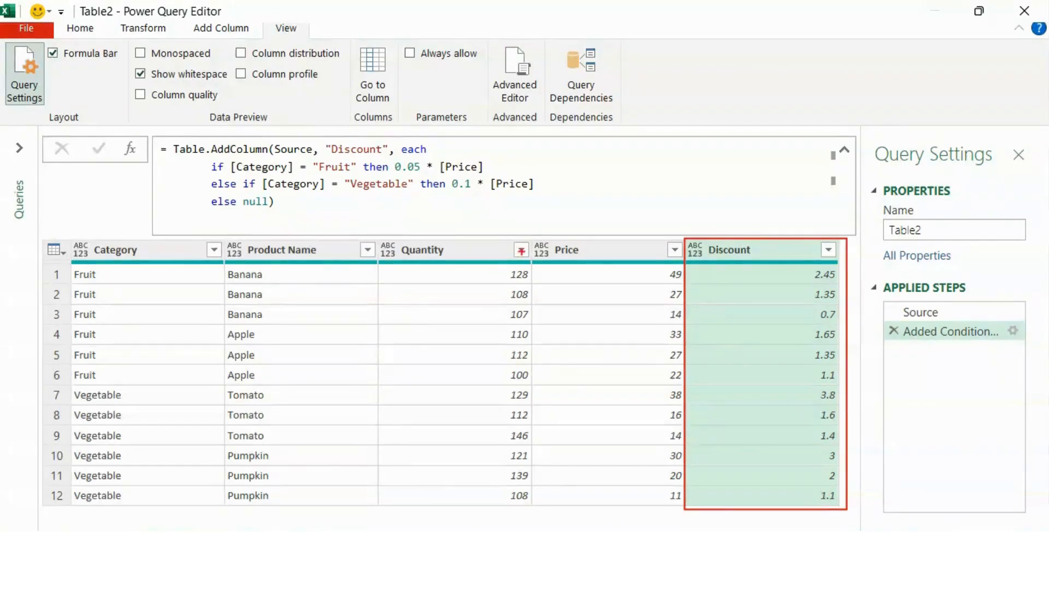
{"action": "mouse_move", "coordinate": [531, 235]}
{"action": "left_mouse_down"}
{"action": "mouse_move", "coordinate": [582, 356]}
{"action": "mouse_move", "coordinate": [686, 507]}
{"action": "left_mouse_up"}
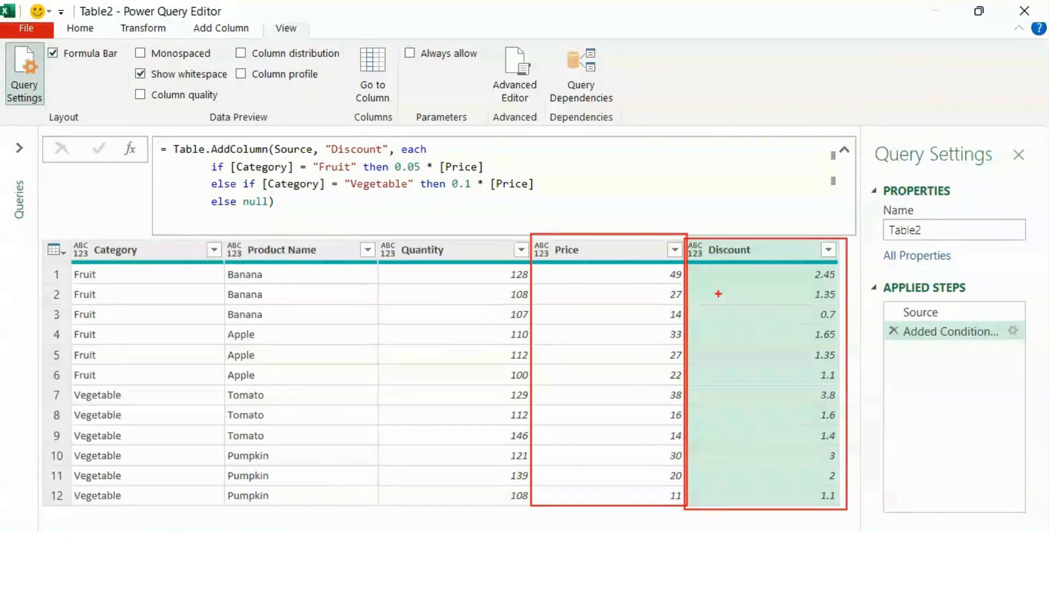
{"action": "left_click_drag", "start_coordinate": [703, 292], "coordinate": [721, 291]}
{"action": "key", "text": "Escape"}
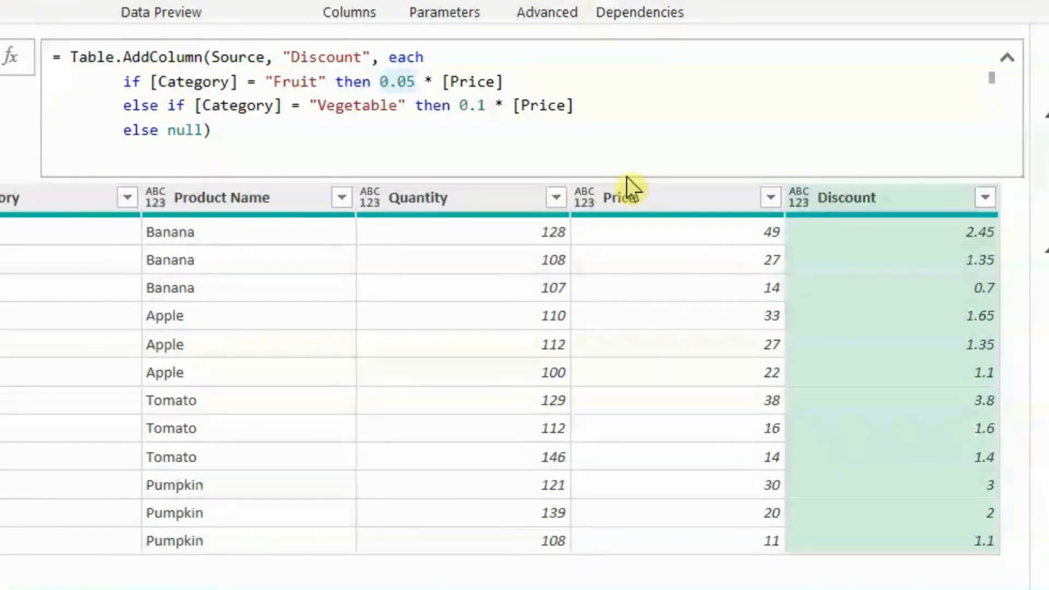
Change the Fruit result in the Discount formula to [Price] - (0.05 * [Price])
{"action": "type", "text": "["}
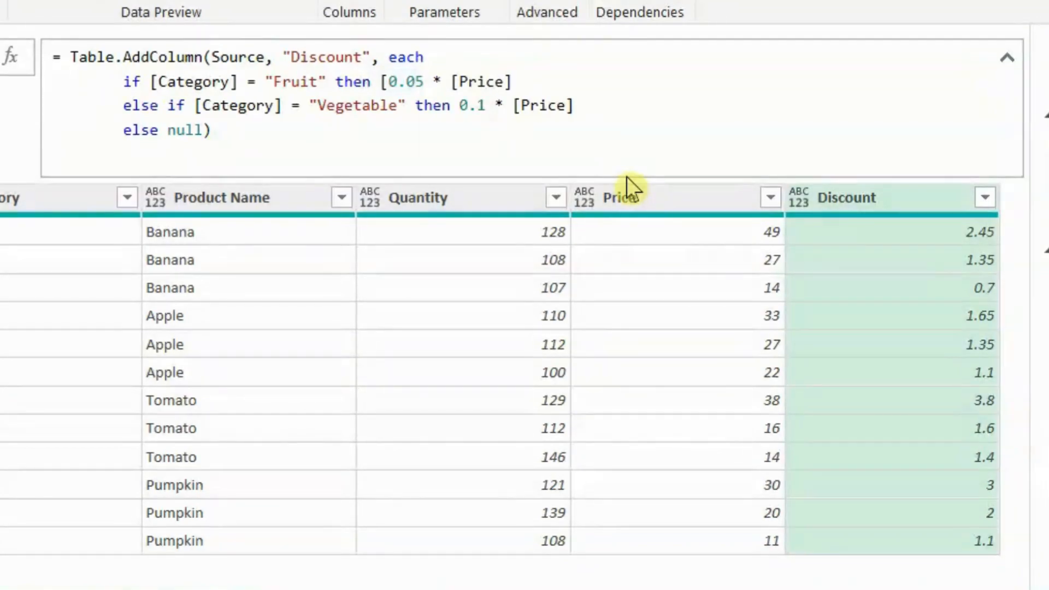
{"action": "type", "text": "Price"}
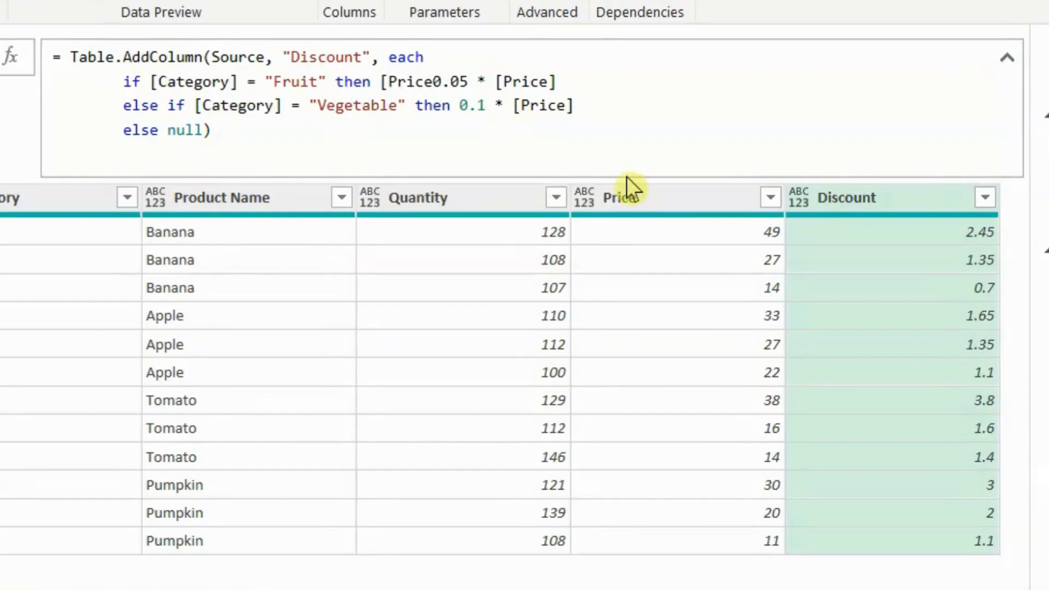
{"action": "type", "text": "] -"}
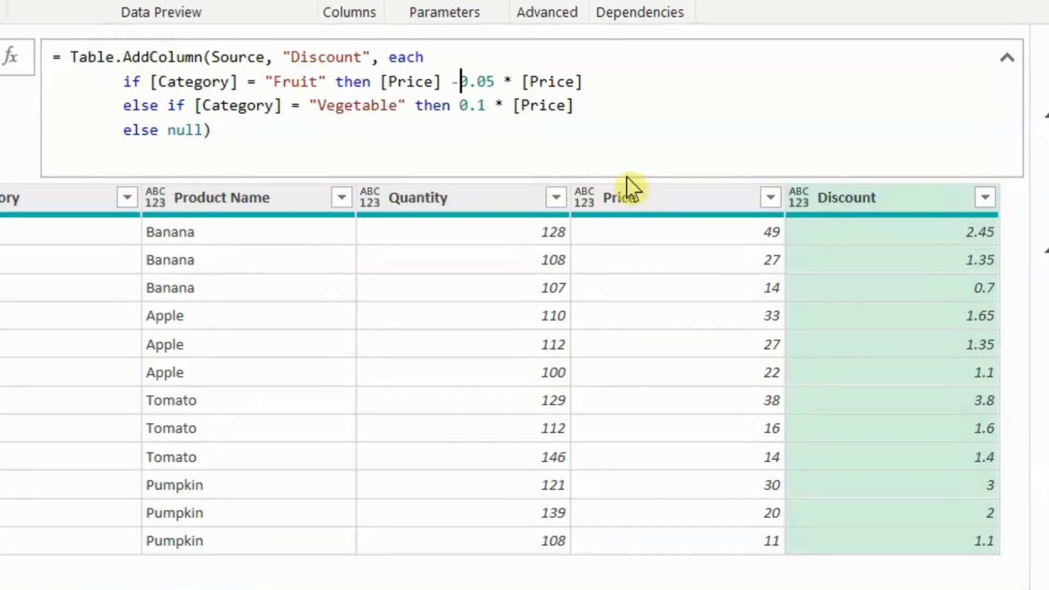
{"action": "type", "text": " ("}
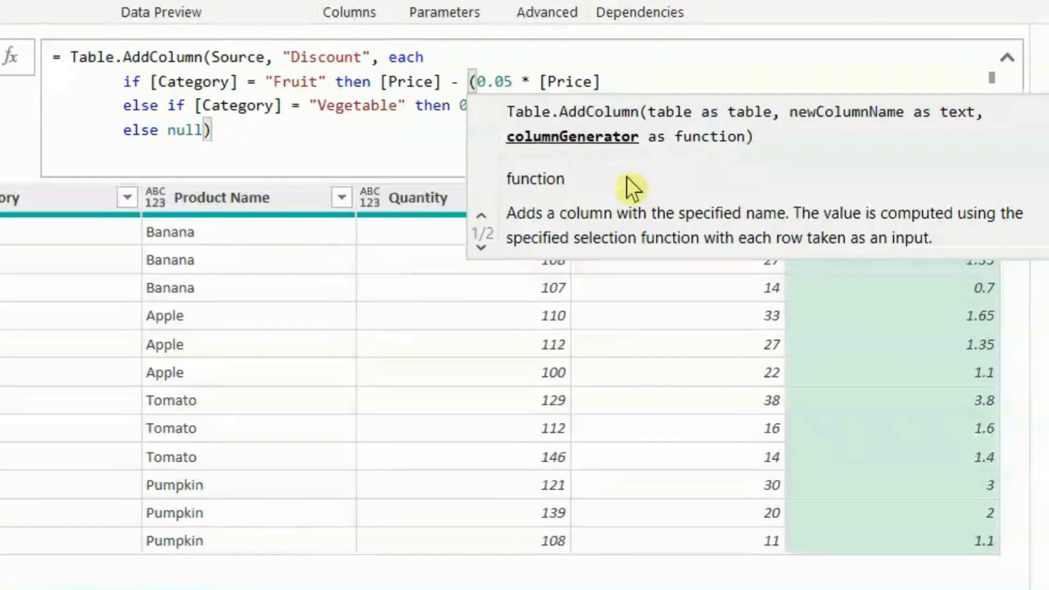
{"action": "left_click", "coordinate": [645, 80]}
{"action": "type", "text": ")"}
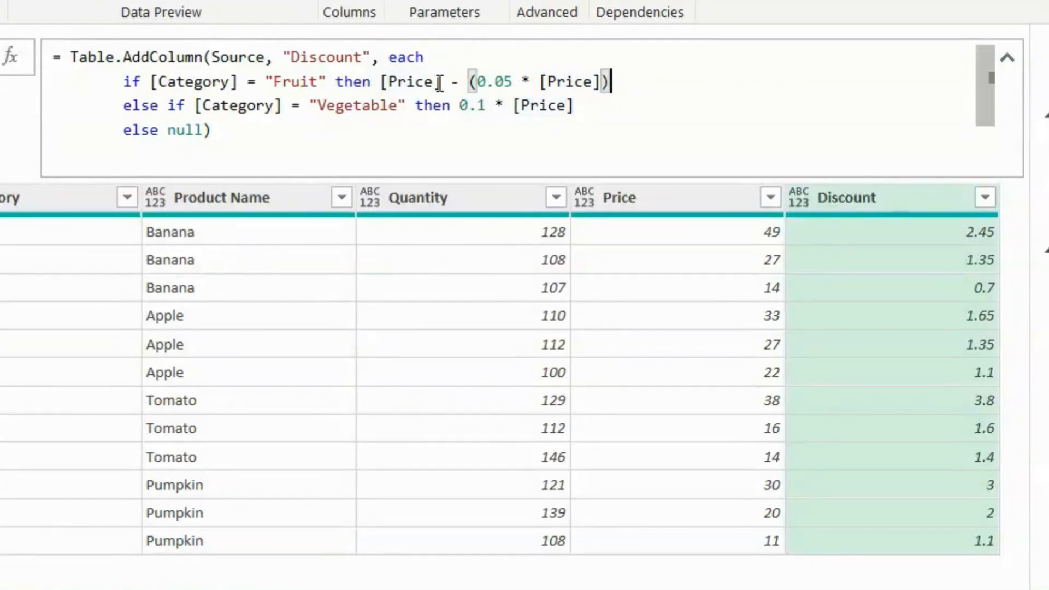
Change the Vegetable result to [Price] - (0.1 * [Price]) and apply the updated Discount formula
{"action": "left_click", "coordinate": [464, 107]}
{"action": "type", "text": "[Pri"}
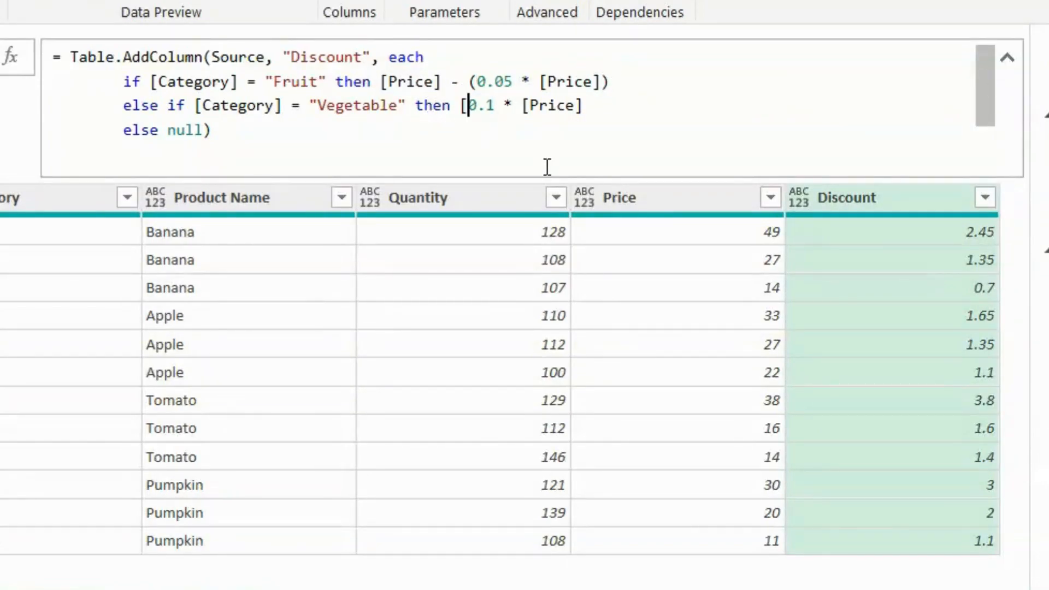
{"action": "type", "text": "ce] "}
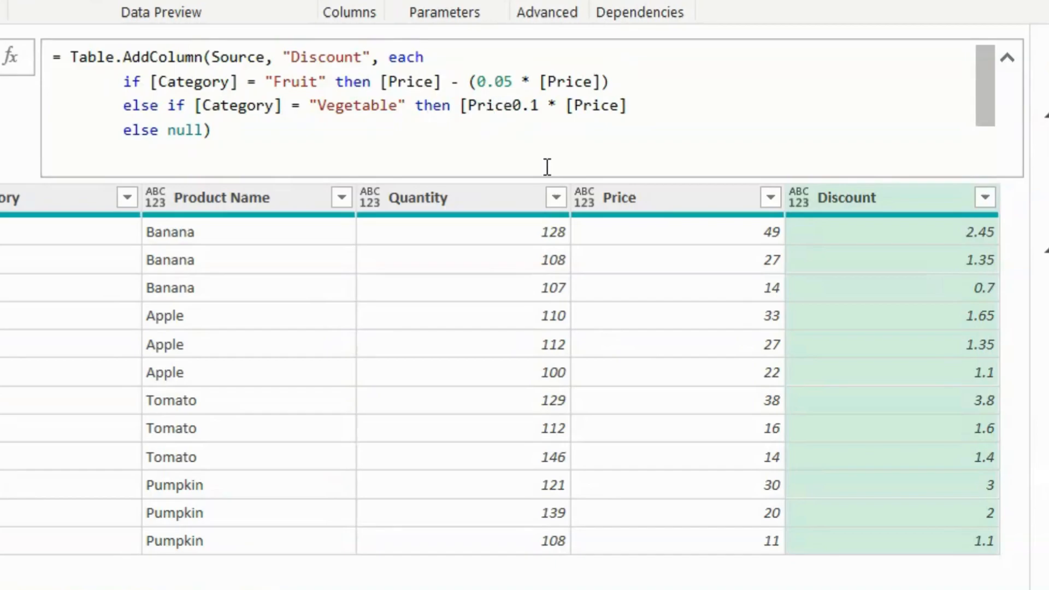
{"action": "type", "text": "- ("}
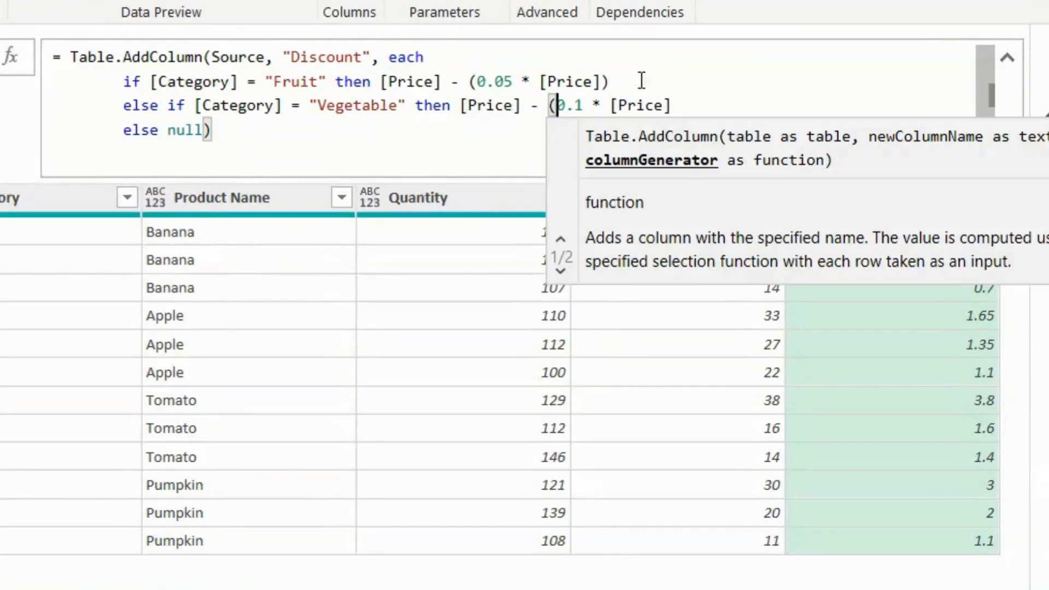
{"action": "left_click", "coordinate": [685, 106]}
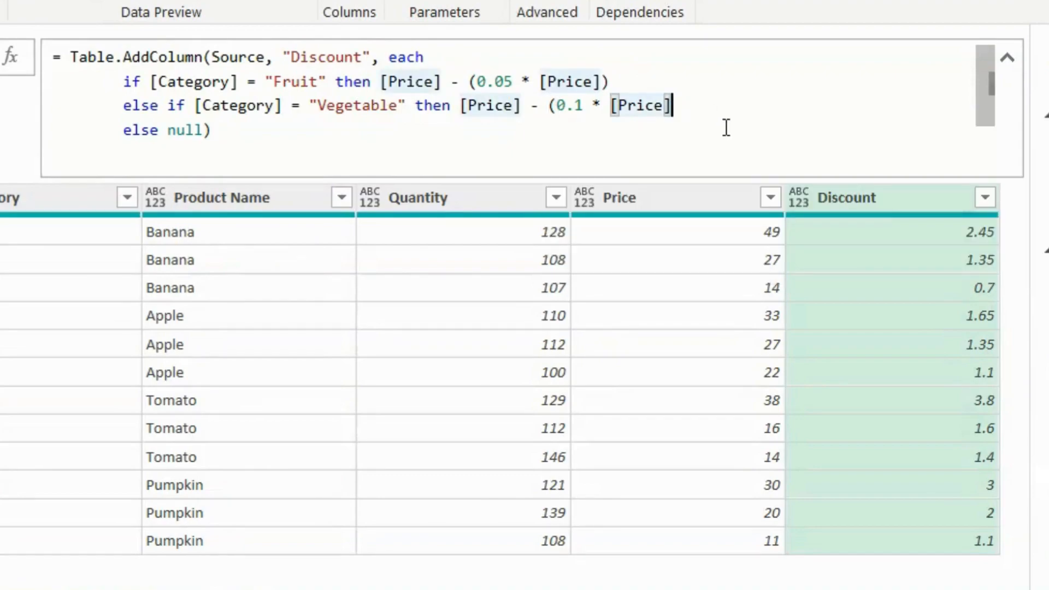
{"action": "type", "text": ")"}
{"action": "key", "text": "Down"}
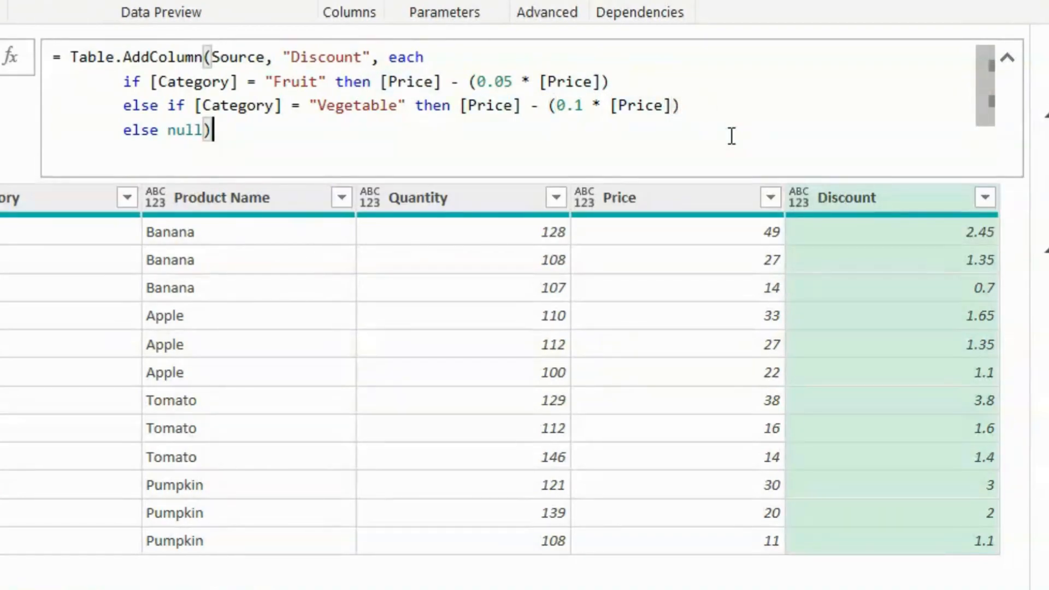
{"action": "key", "text": "Return"}
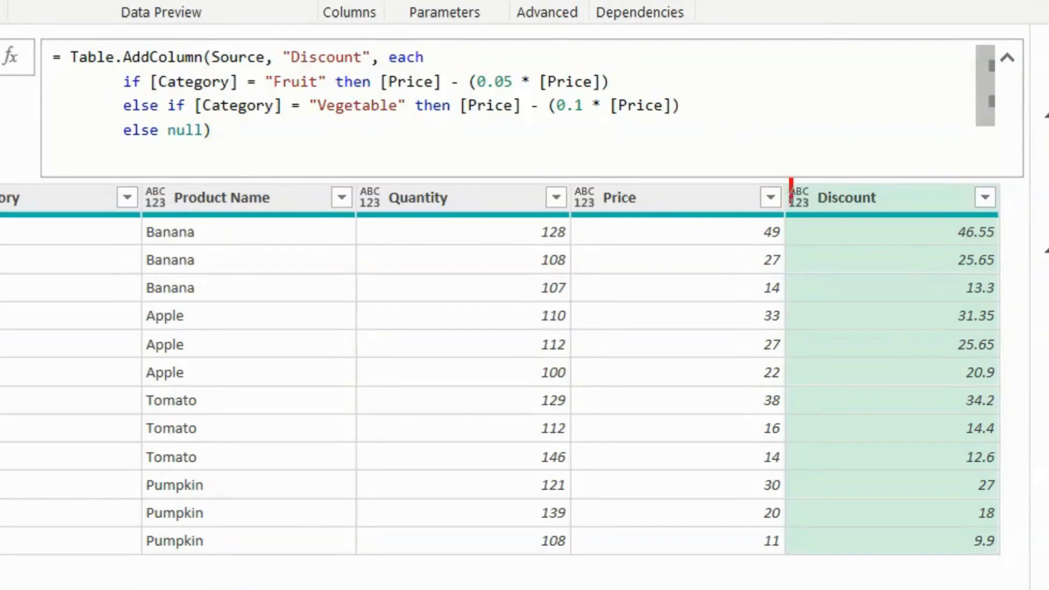
{"action": "mouse_move", "coordinate": [791, 180]}
{"action": "left_mouse_down"}
{"action": "mouse_move", "coordinate": [942, 463]}
{"action": "mouse_move", "coordinate": [1013, 559]}
{"action": "left_mouse_up"}
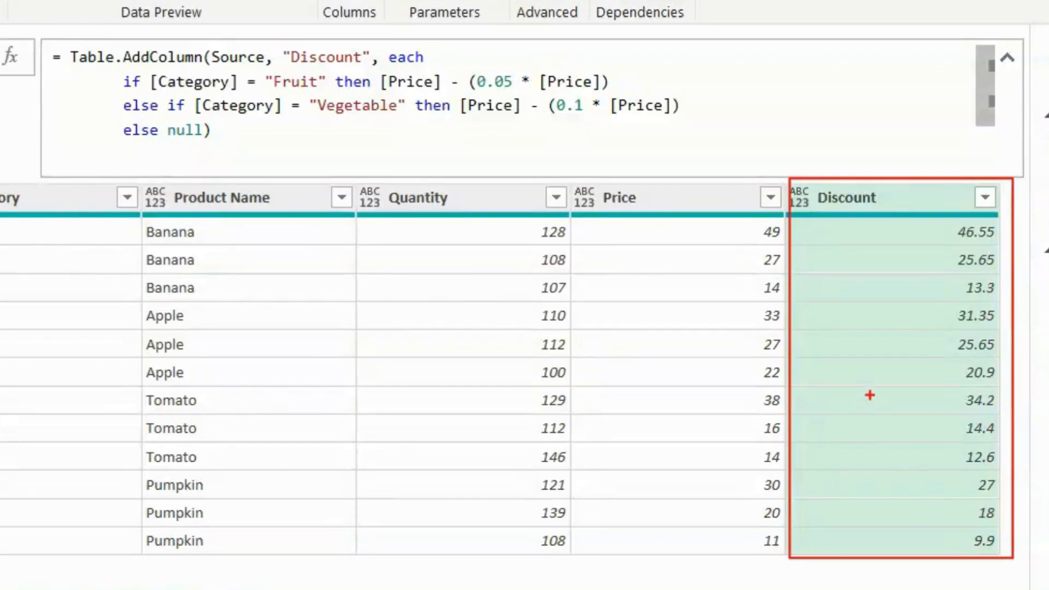
{"action": "key", "text": "Escape"}
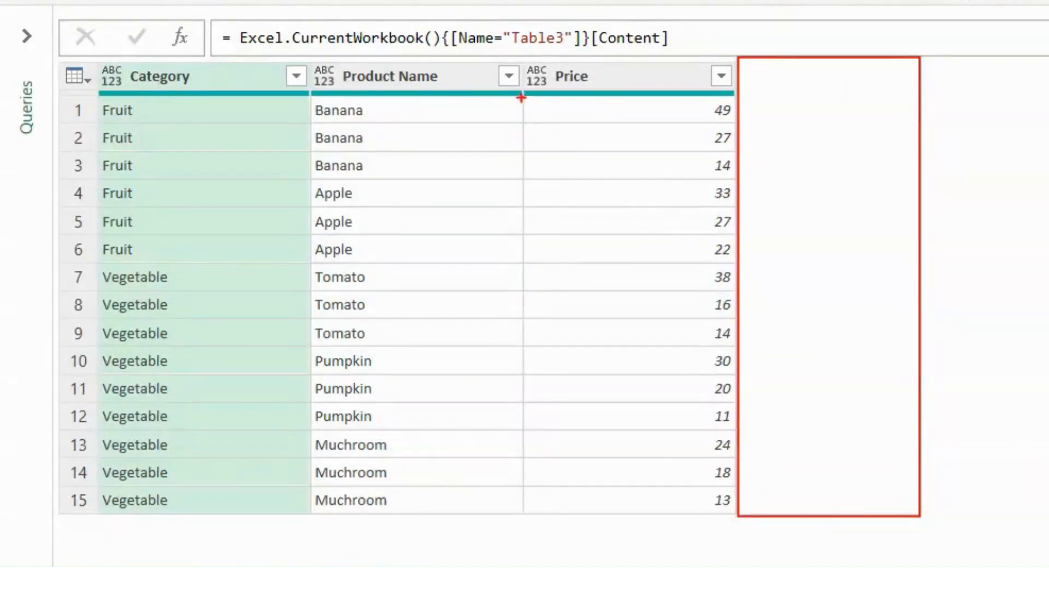
{"action": "mouse_move", "coordinate": [522, 61]}
{"action": "left_mouse_down"}
{"action": "mouse_move", "coordinate": [540, 83]}
{"action": "mouse_move", "coordinate": [616, 99]}
{"action": "left_mouse_up"}
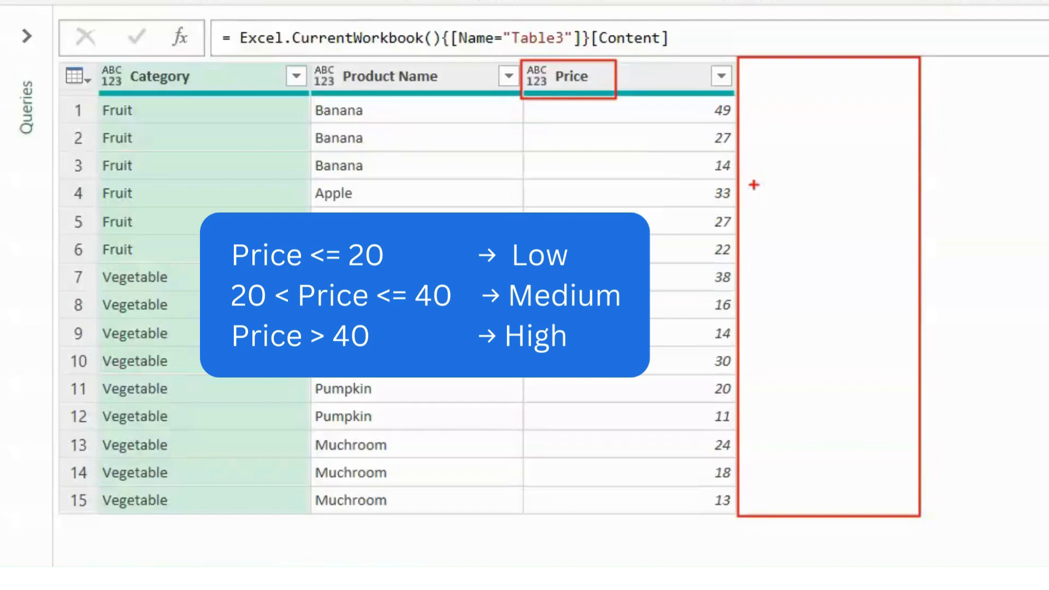
{"action": "mouse_move", "coordinate": [801, 117]}
{"action": "left_mouse_down"}
{"action": "mouse_move", "coordinate": [805, 179]}
{"action": "mouse_move", "coordinate": [859, 178]}
{"action": "left_mouse_up"}
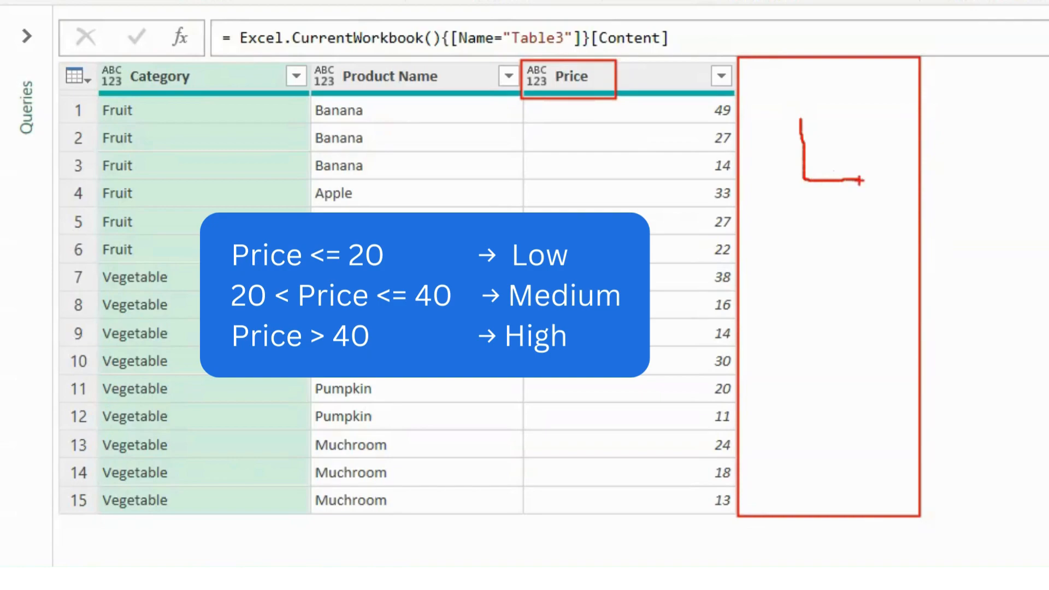
{"action": "mouse_move", "coordinate": [791, 229]}
{"action": "left_mouse_down"}
{"action": "mouse_move", "coordinate": [787, 283]}
{"action": "mouse_move", "coordinate": [836, 229]}
{"action": "left_mouse_up"}
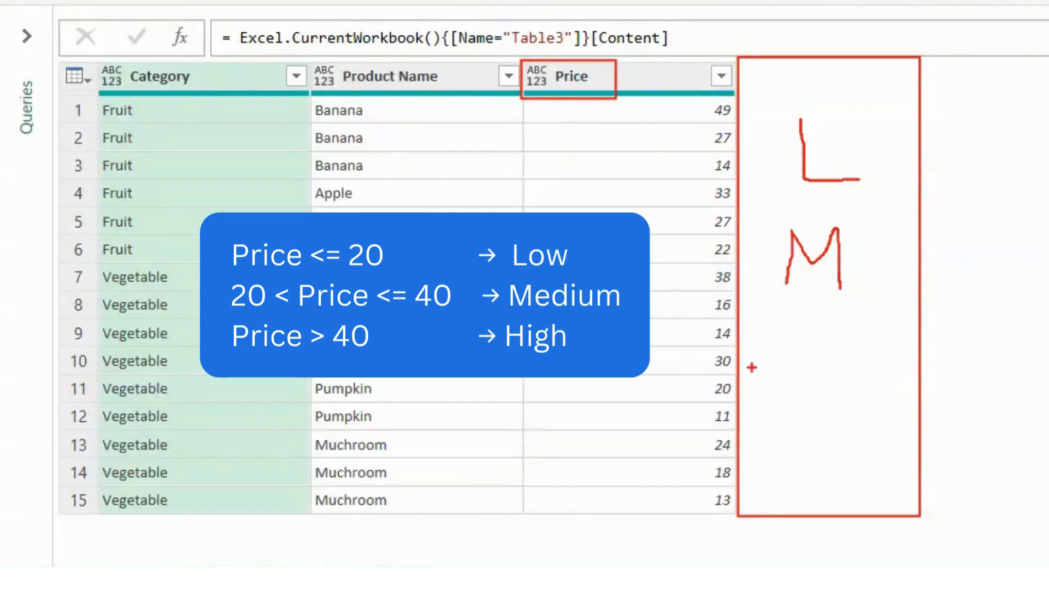
{"action": "mouse_move", "coordinate": [784, 337]}
{"action": "left_mouse_down"}
{"action": "mouse_move", "coordinate": [770, 407]}
{"action": "mouse_move", "coordinate": [816, 381]}
{"action": "left_mouse_up"}
{"action": "left_click_drag", "start_coordinate": [824, 353], "coordinate": [816, 412]}
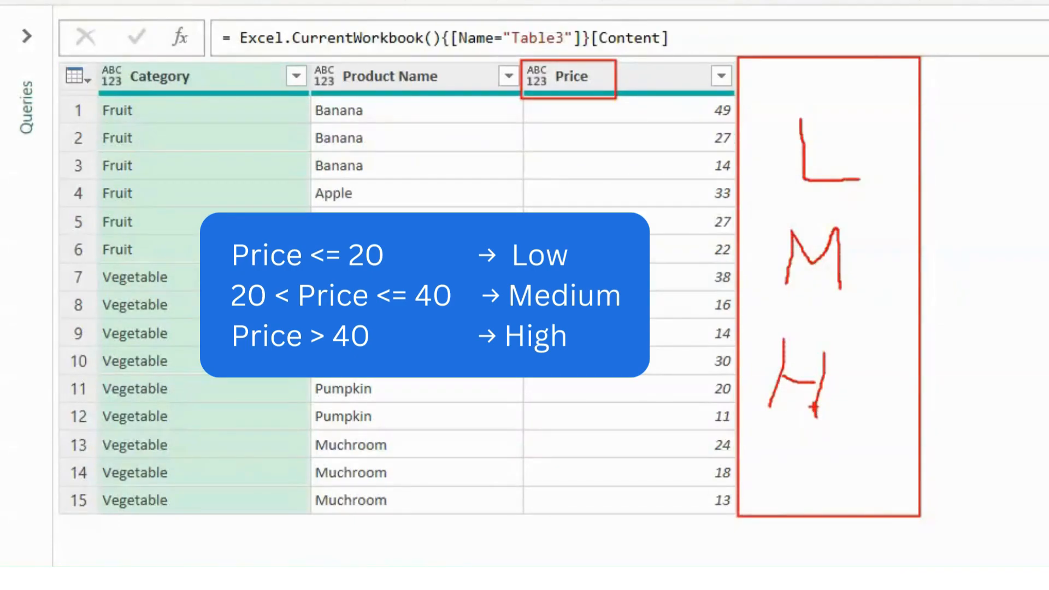
{"action": "key", "text": "Escape"}
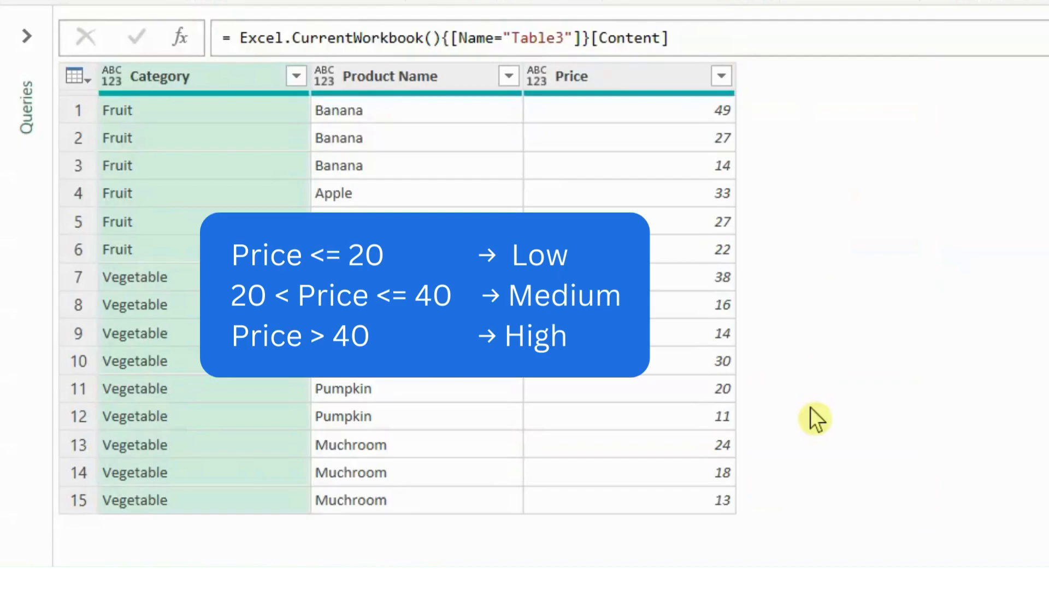
Start a new conditional column for the Table3 prices and name it Range
{"action": "left_click", "coordinate": [627, 85]}
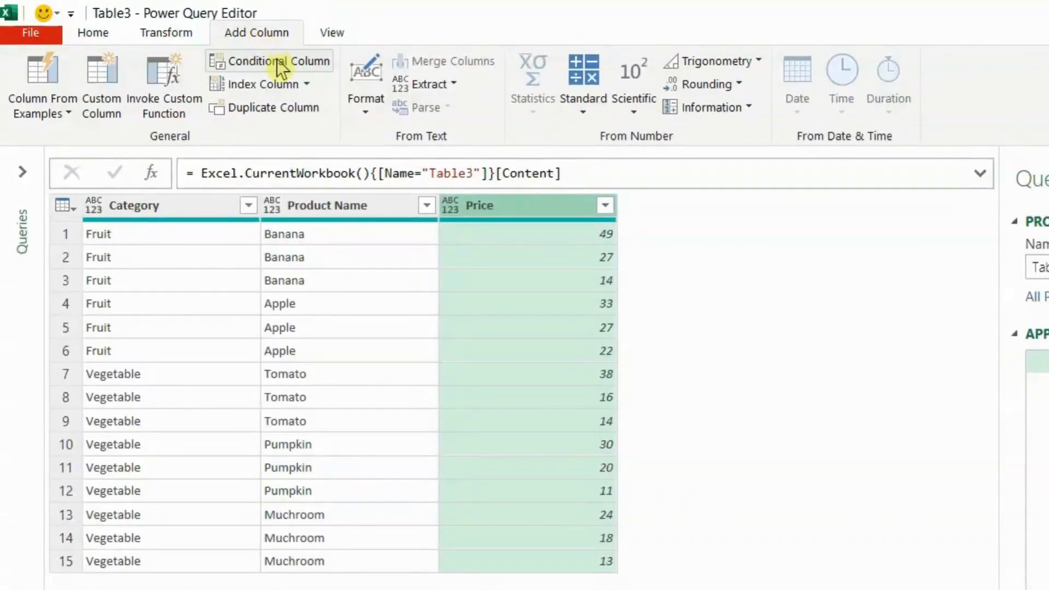
{"action": "left_click", "coordinate": [280, 65]}
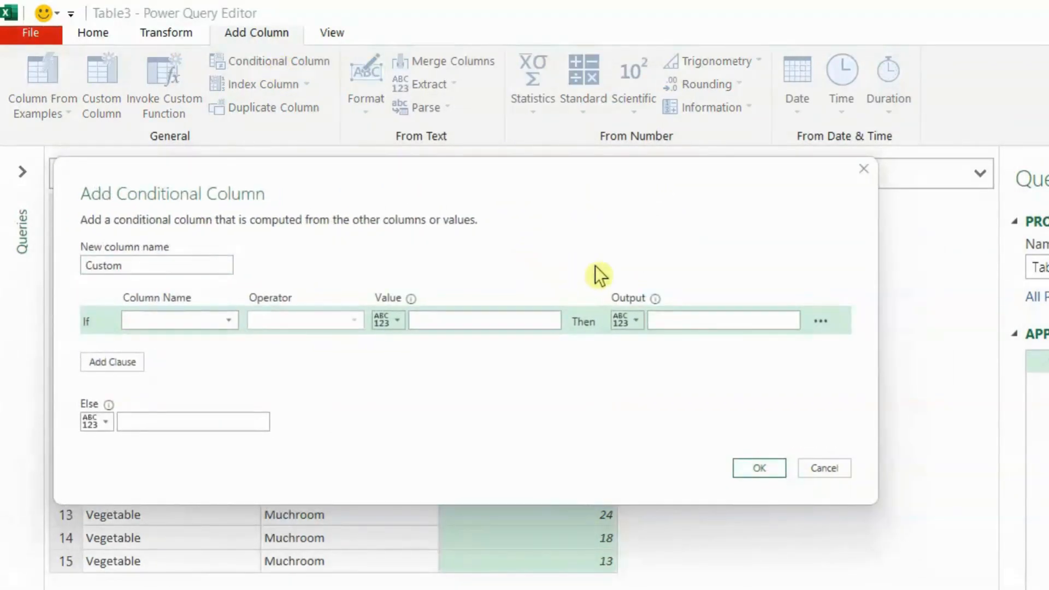
{"action": "left_click_drag", "start_coordinate": [146, 264], "coordinate": [65, 264]}
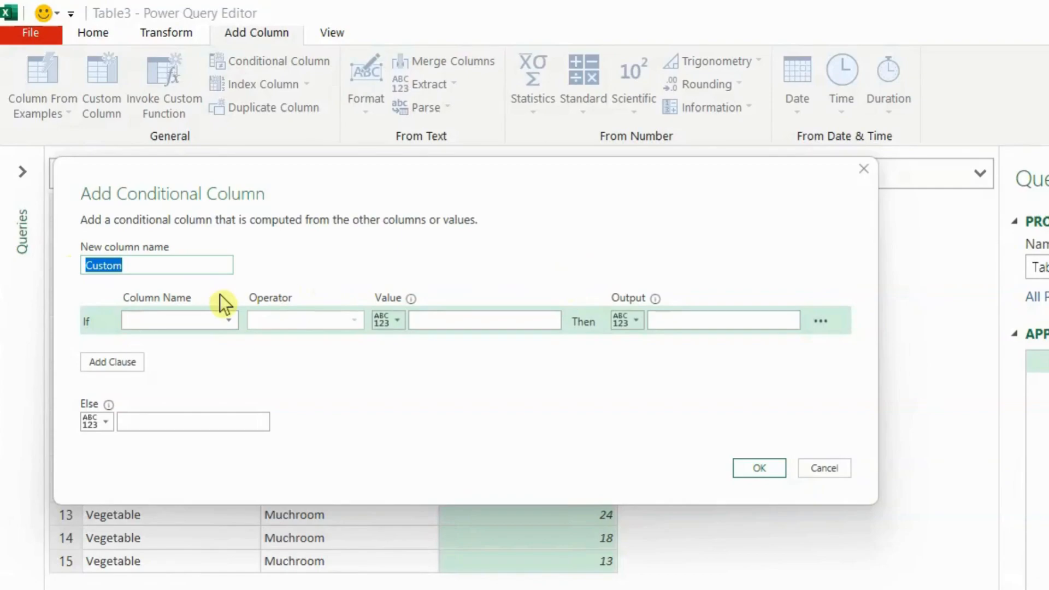
{"action": "type", "text": "Rank"}
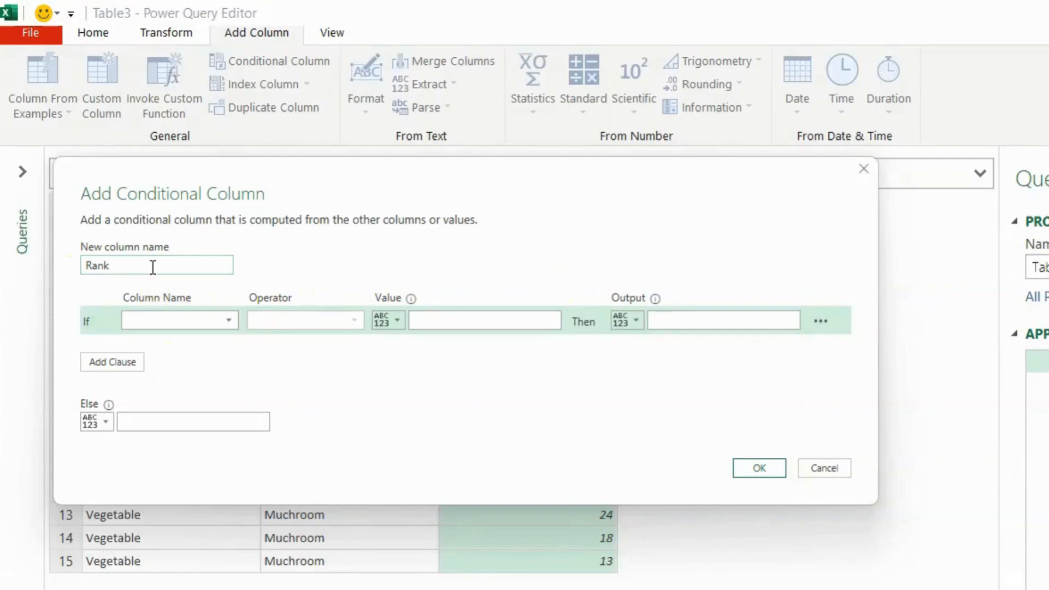
{"action": "key", "text": "BackSpace"}
{"action": "type", "text": "ge"}
Define the first Range condition to return Low when Price is less than or equal to 20
{"action": "left_click", "coordinate": [187, 326]}
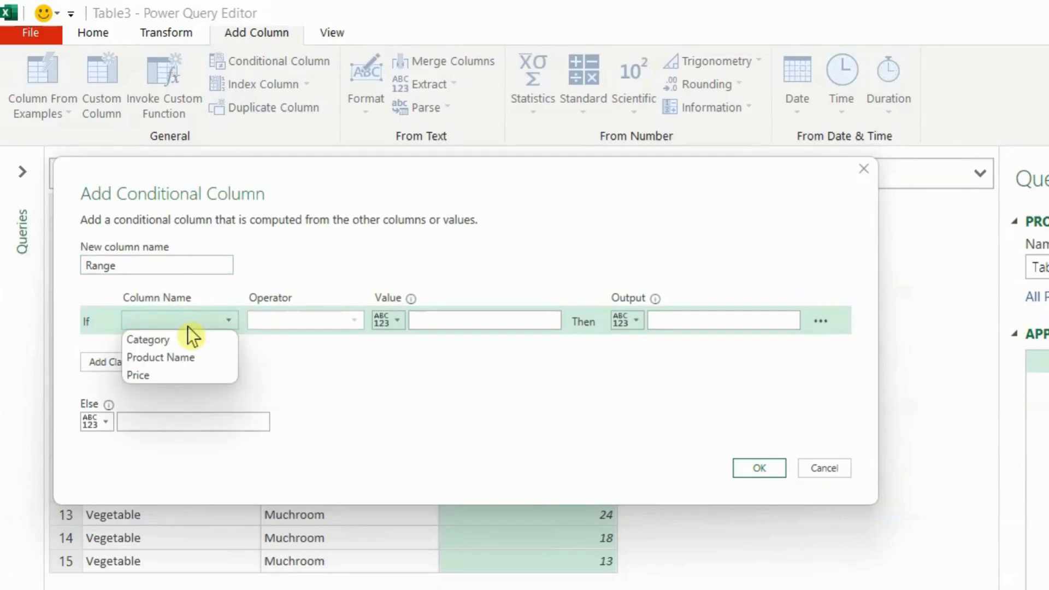
{"action": "left_click", "coordinate": [183, 374]}
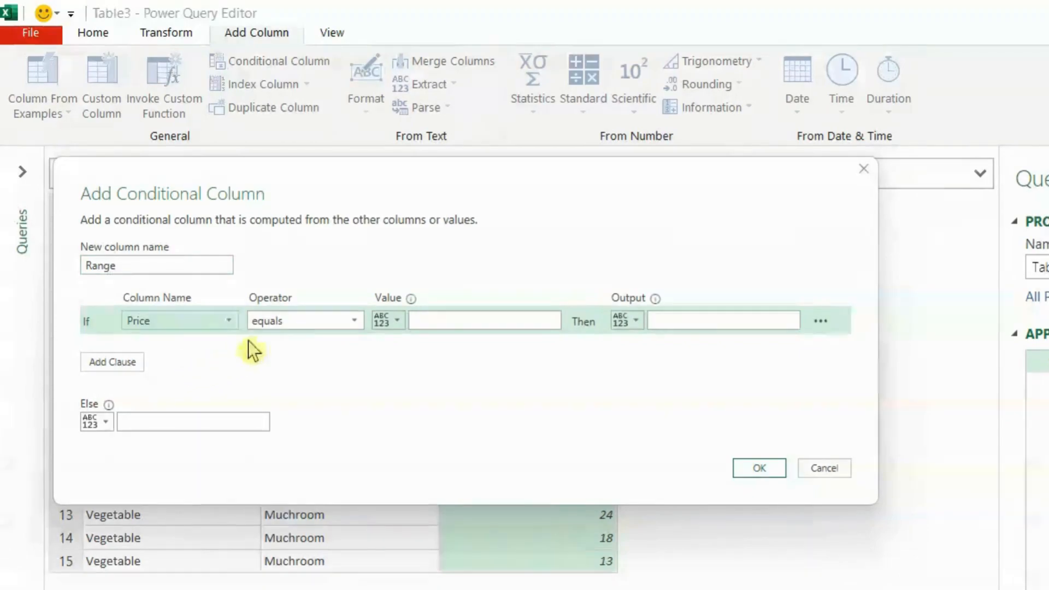
{"action": "left_click", "coordinate": [290, 320]}
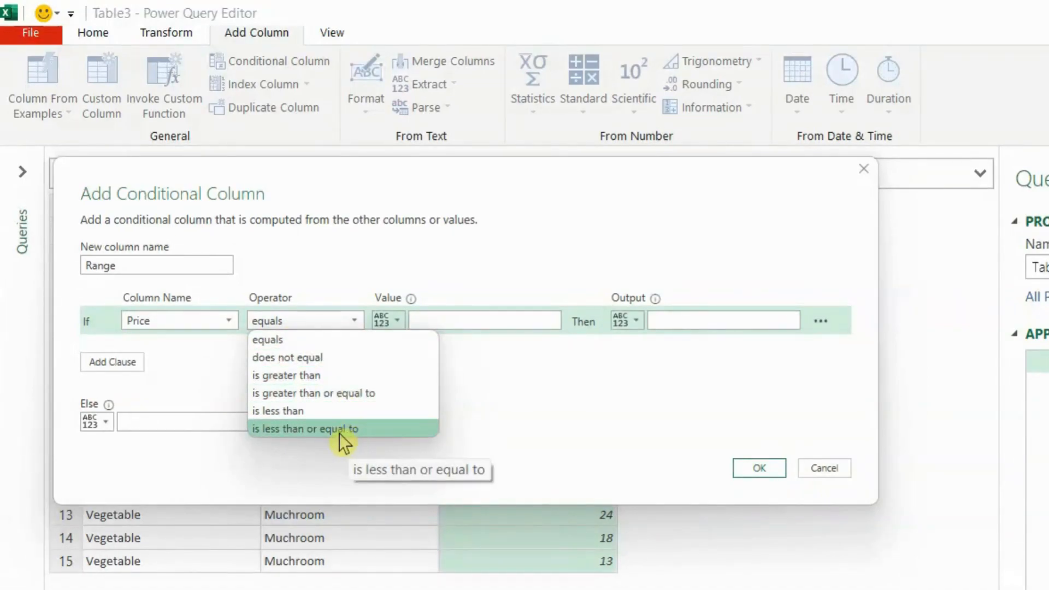
{"action": "left_click", "coordinate": [339, 429]}
{"action": "left_click", "coordinate": [440, 318]}
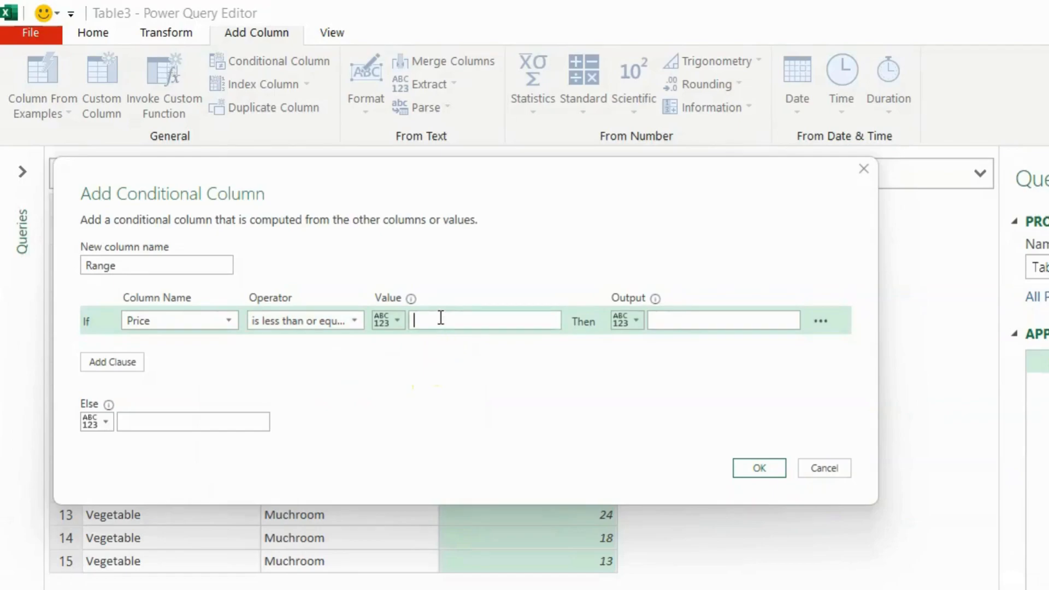
{"action": "type", "text": "20"}
{"action": "left_click", "coordinate": [670, 317]}
{"action": "type", "text": "Low"}
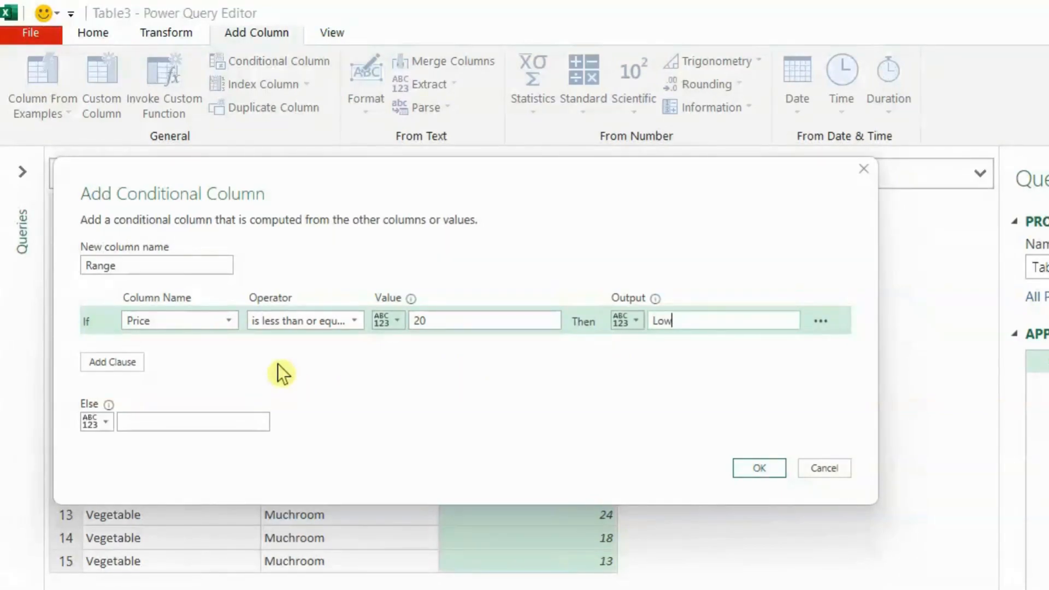
Add an else-if clause that returns Medium when Price is less than or equal to 40
{"action": "left_click", "coordinate": [120, 363]}
{"action": "left_click", "coordinate": [159, 350]}
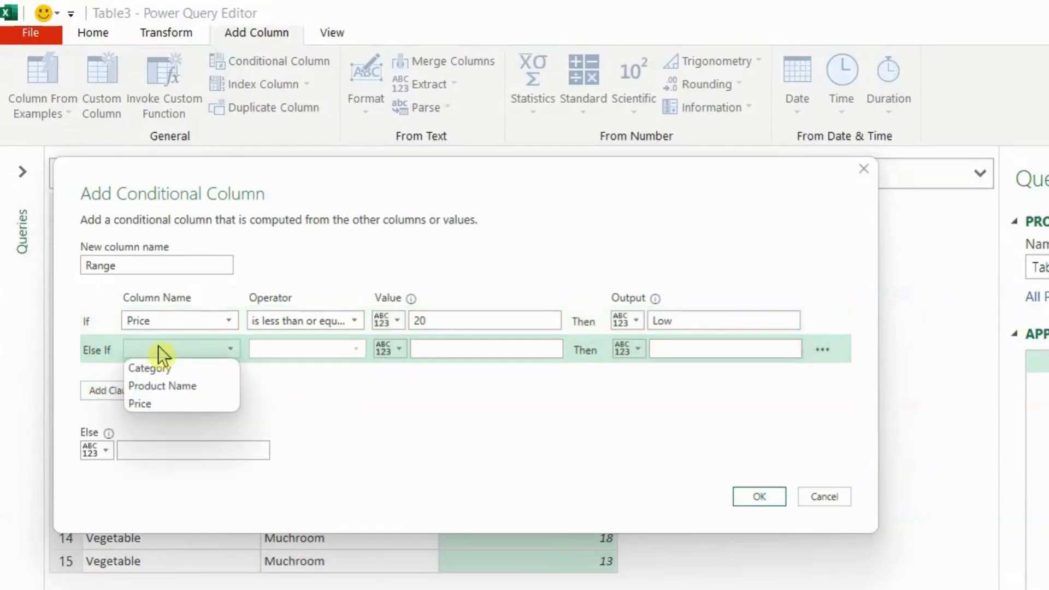
{"action": "left_click", "coordinate": [162, 401]}
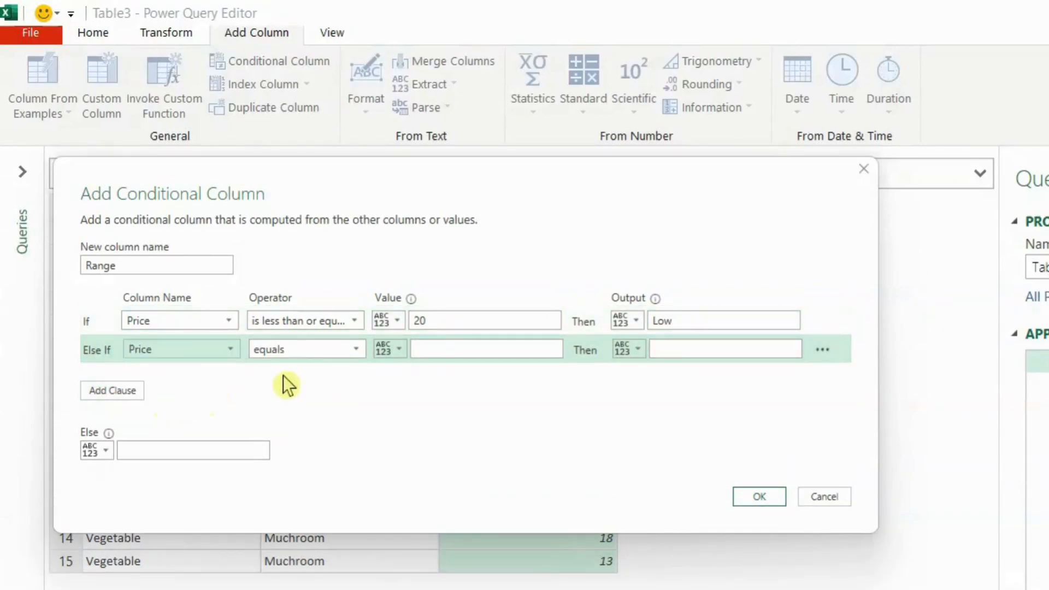
{"action": "left_click", "coordinate": [305, 350]}
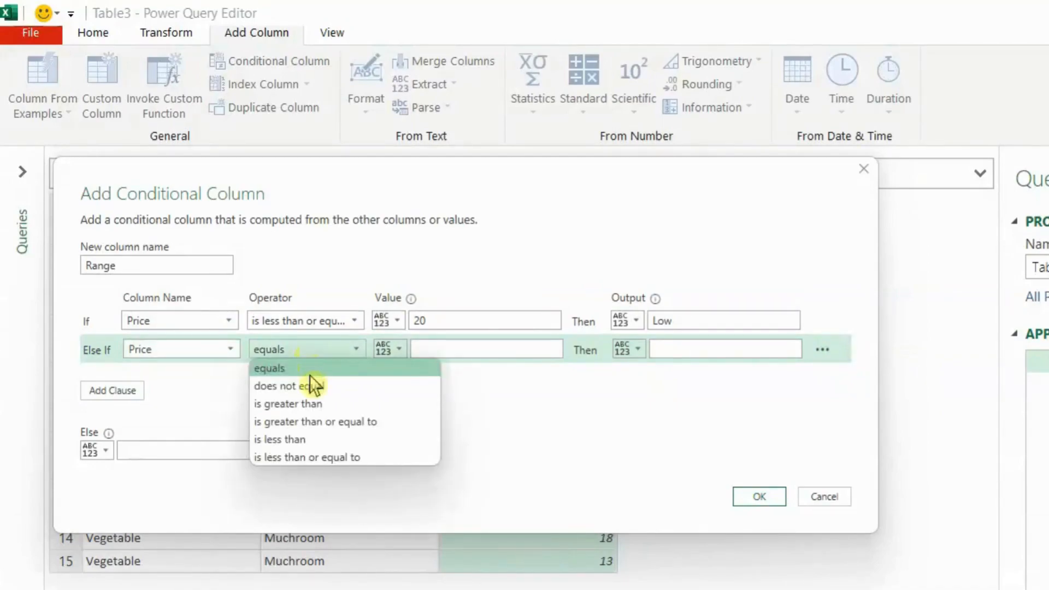
{"action": "left_click", "coordinate": [323, 457]}
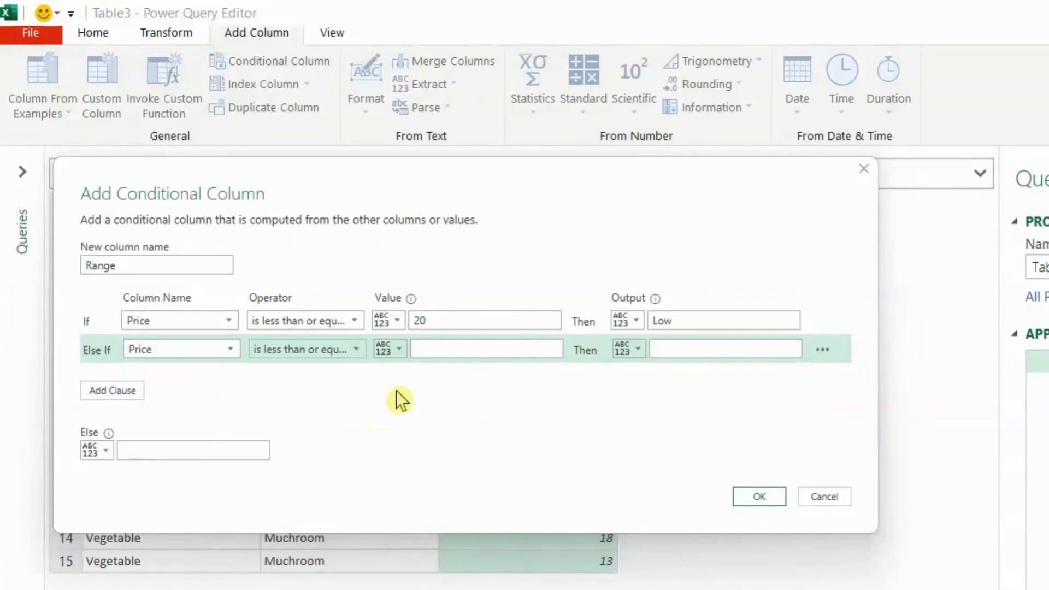
{"action": "left_click", "coordinate": [430, 345]}
{"action": "type", "text": "40"}
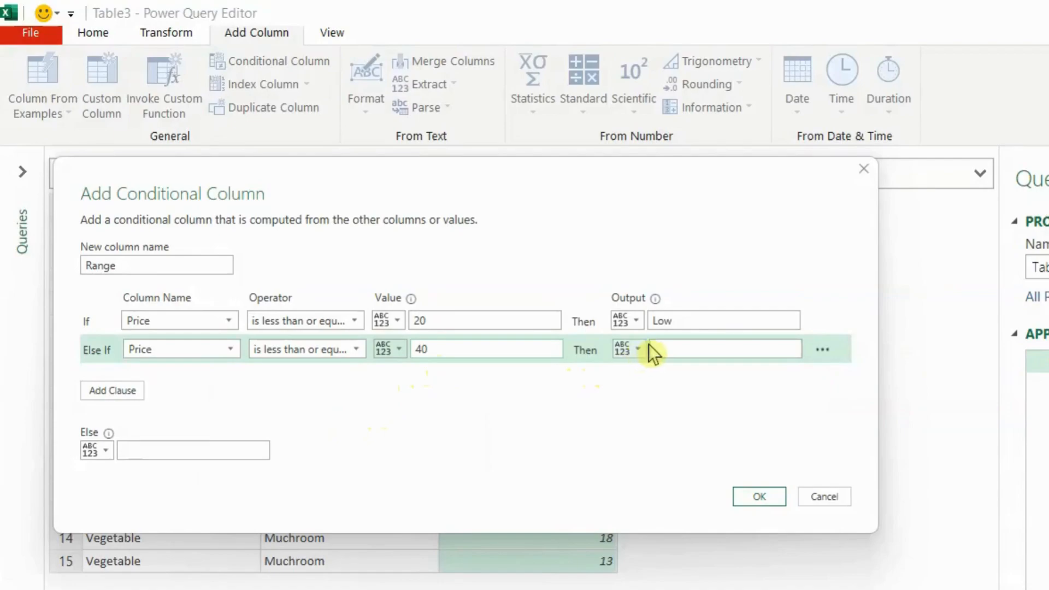
{"action": "left_click", "coordinate": [653, 349]}
{"action": "type", "text": "M"}
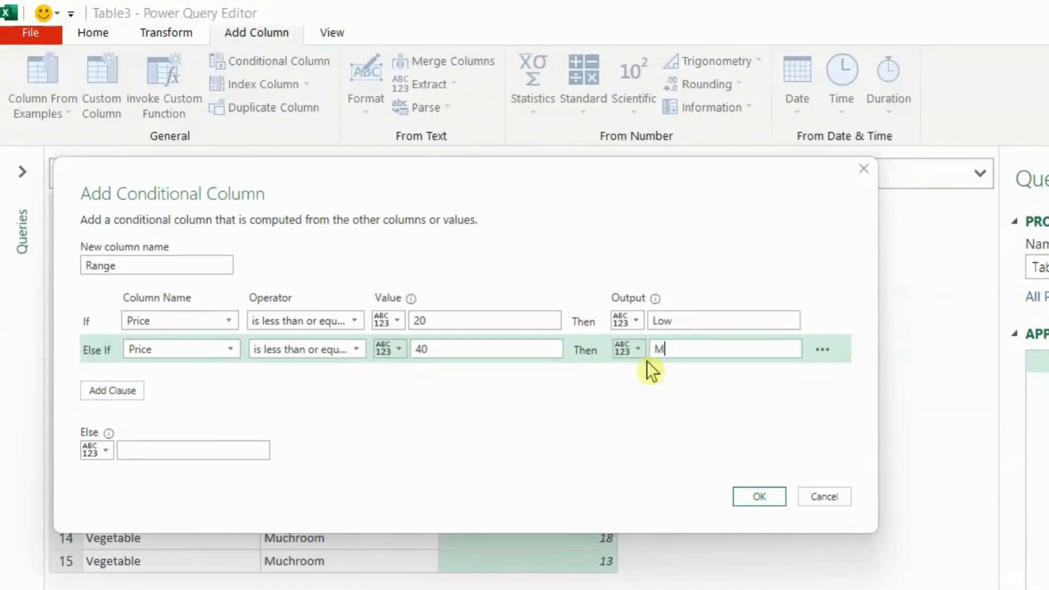
{"action": "type", "text": "edium"}
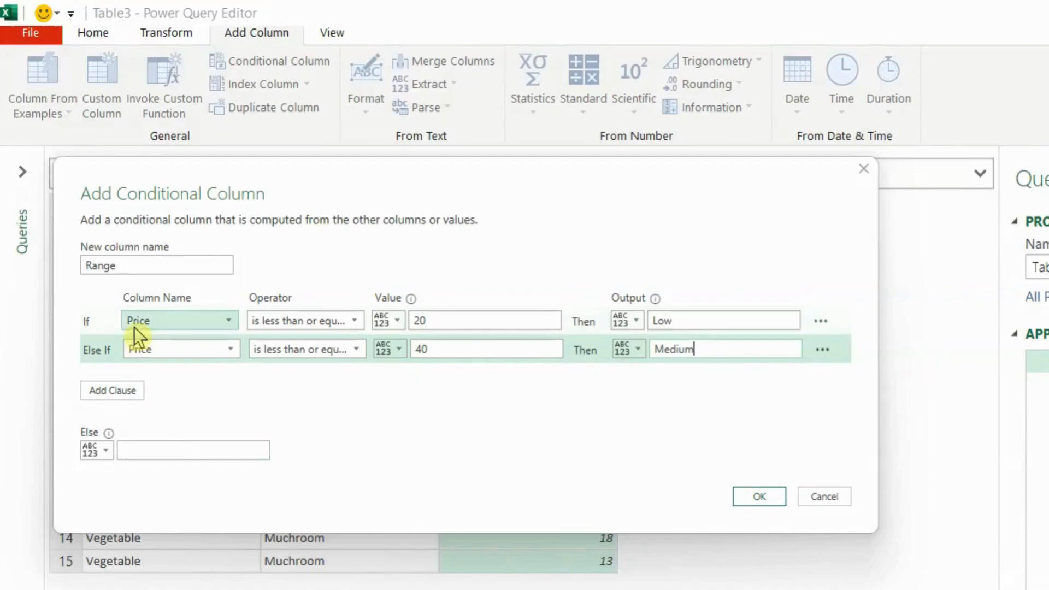
Set the fallback result to High for all other prices and create the Range column
{"action": "left_click", "coordinate": [150, 451]}
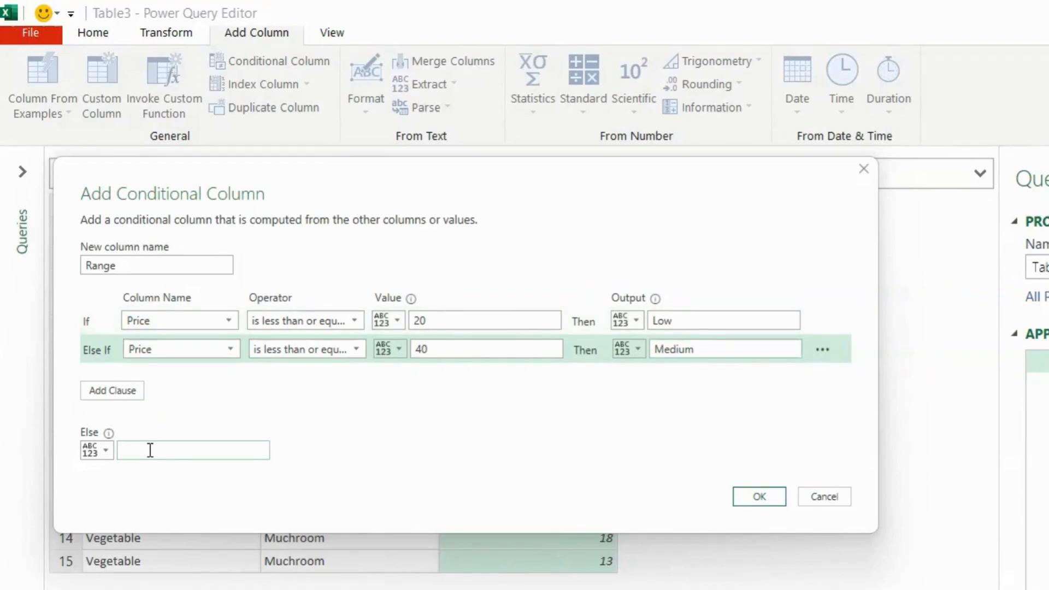
{"action": "type", "text": "High"}
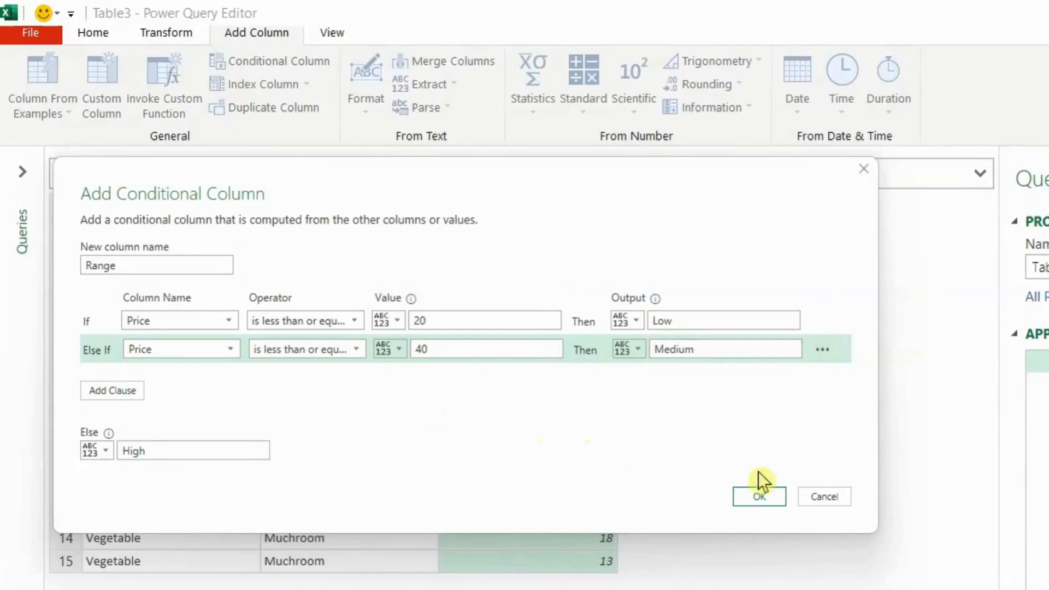
{"action": "left_click", "coordinate": [759, 497]}
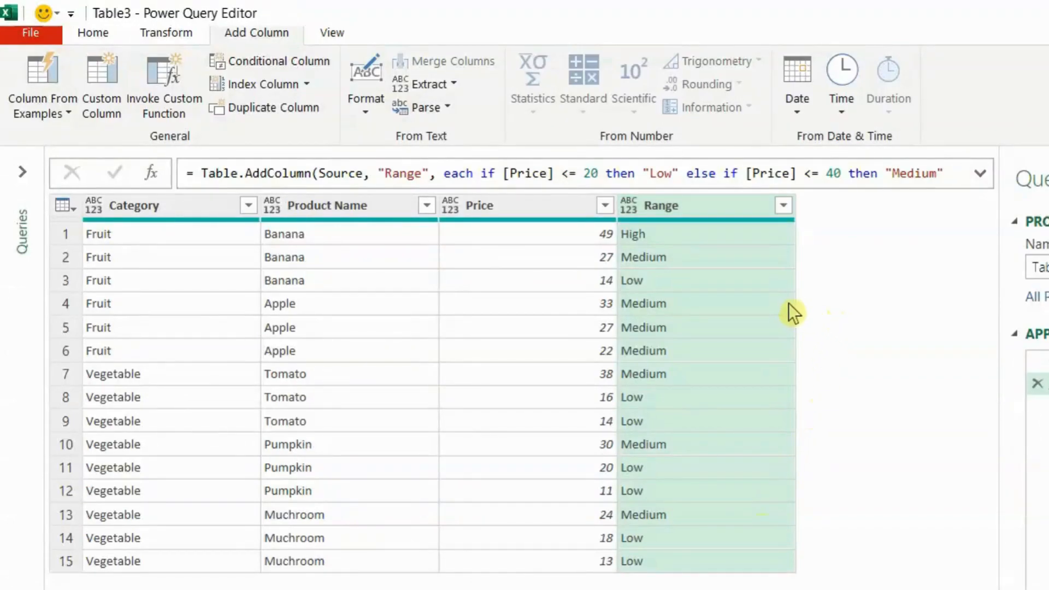
Sort Table3 by the Price column in ascending order
{"action": "left_click", "coordinate": [605, 206]}
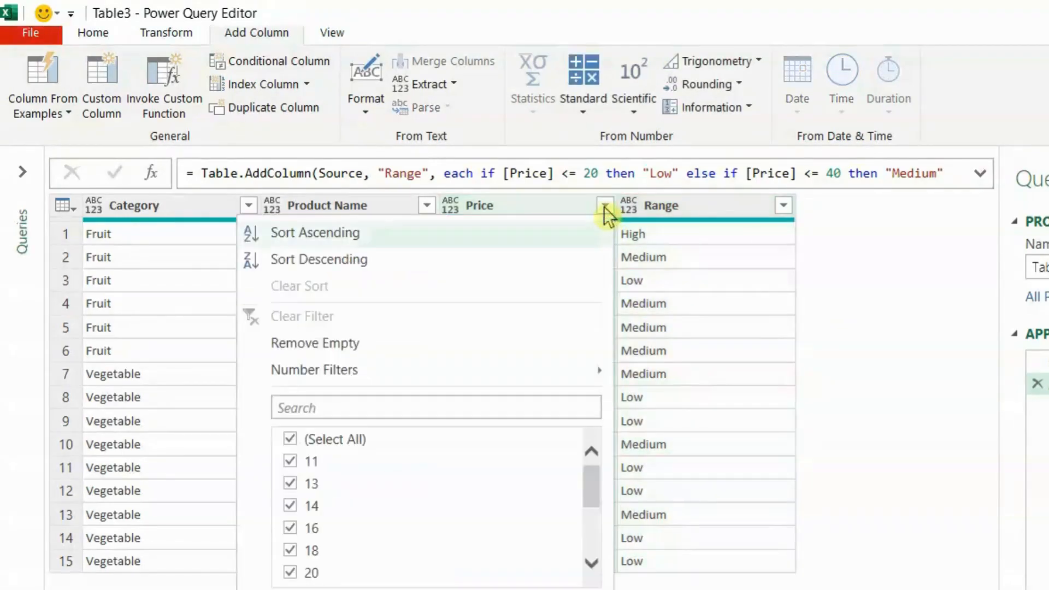
{"action": "left_click", "coordinate": [503, 231]}
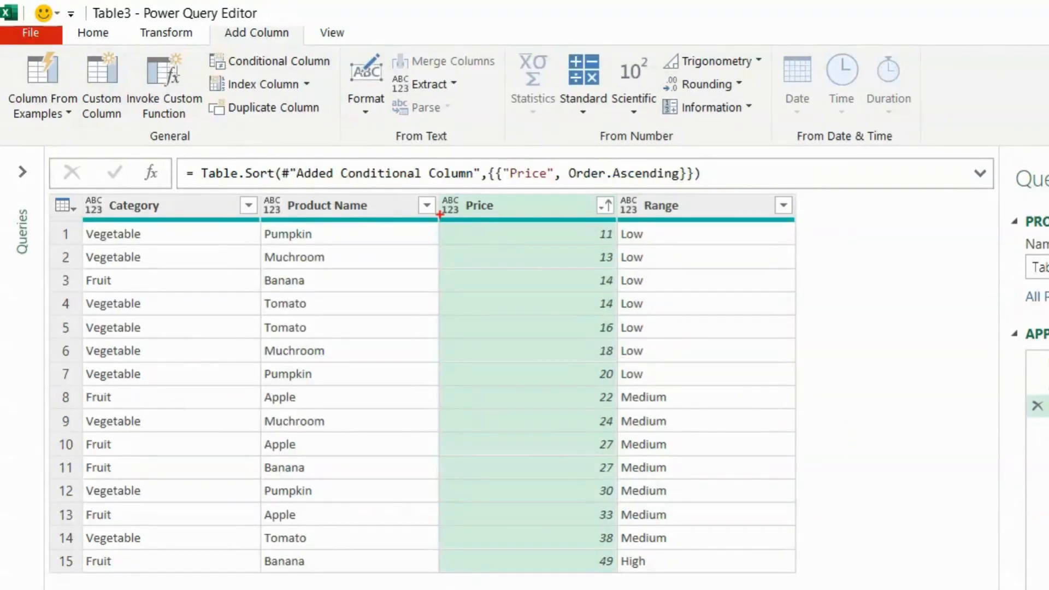
{"action": "mouse_move", "coordinate": [440, 214]}
{"action": "left_mouse_down"}
{"action": "mouse_move", "coordinate": [465, 264]}
{"action": "mouse_move", "coordinate": [646, 356]}
{"action": "mouse_move", "coordinate": [741, 382]}
{"action": "left_mouse_up"}
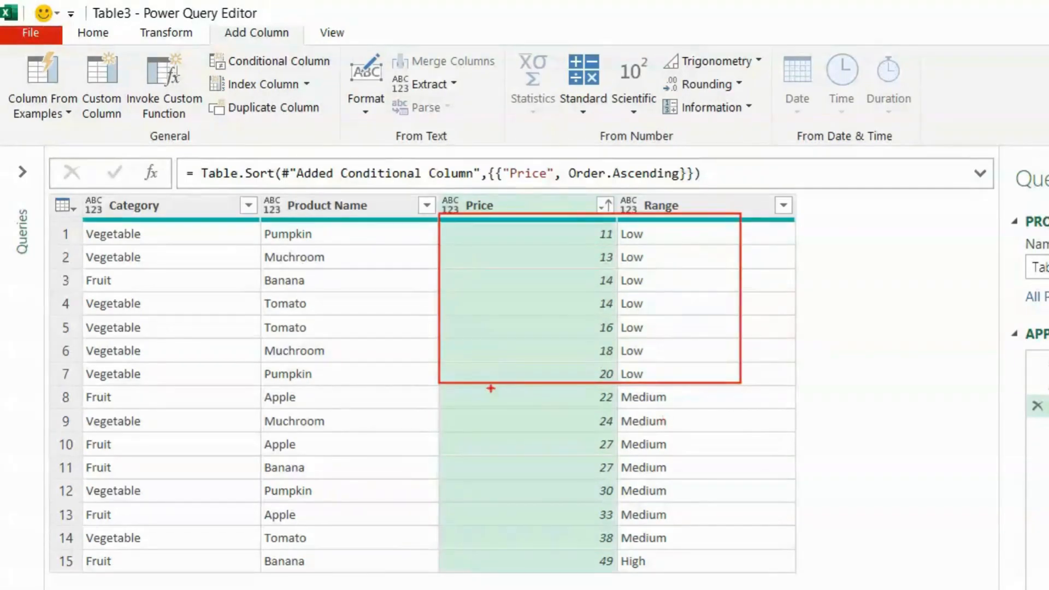
{"action": "mouse_move", "coordinate": [438, 387]}
{"action": "left_mouse_down"}
{"action": "mouse_move", "coordinate": [555, 485]}
{"action": "mouse_move", "coordinate": [701, 549]}
{"action": "left_mouse_up"}
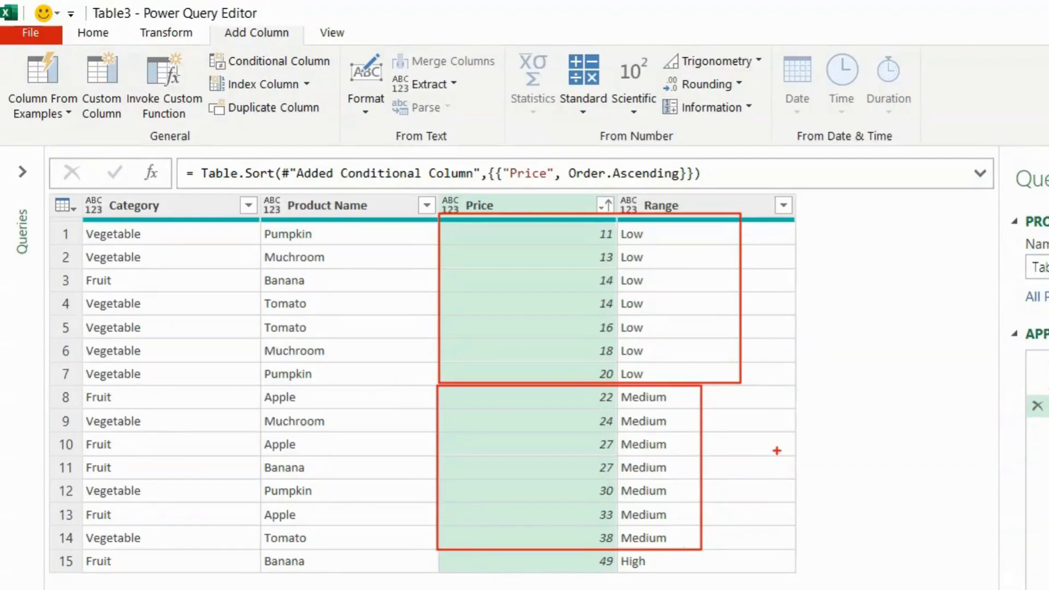
{"action": "key", "text": "Escape"}
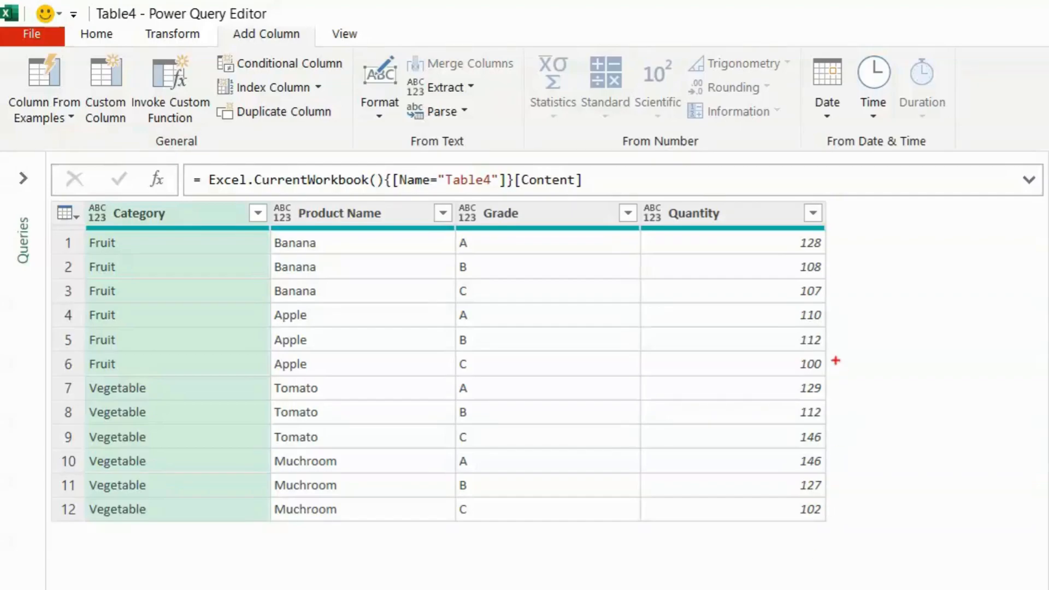
{"action": "mouse_move", "coordinate": [830, 200]}
{"action": "left_mouse_down"}
{"action": "mouse_move", "coordinate": [888, 403]}
{"action": "mouse_move", "coordinate": [954, 518]}
{"action": "mouse_move", "coordinate": [979, 524]}
{"action": "left_mouse_up"}
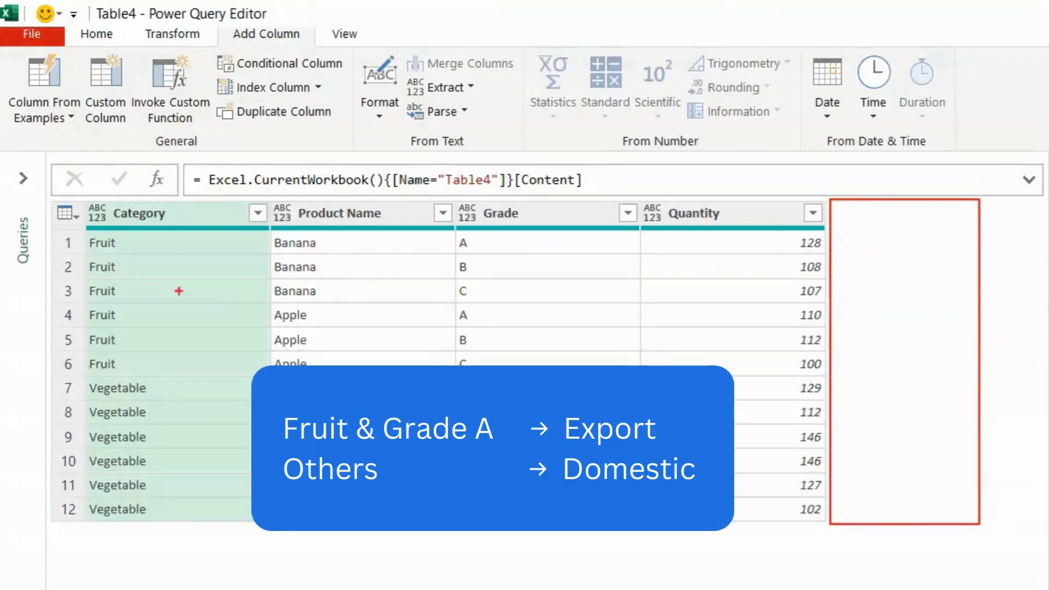
{"action": "mouse_move", "coordinate": [84, 229]}
{"action": "left_mouse_down"}
{"action": "mouse_move", "coordinate": [119, 354]}
{"action": "mouse_move", "coordinate": [178, 374]}
{"action": "left_mouse_up"}
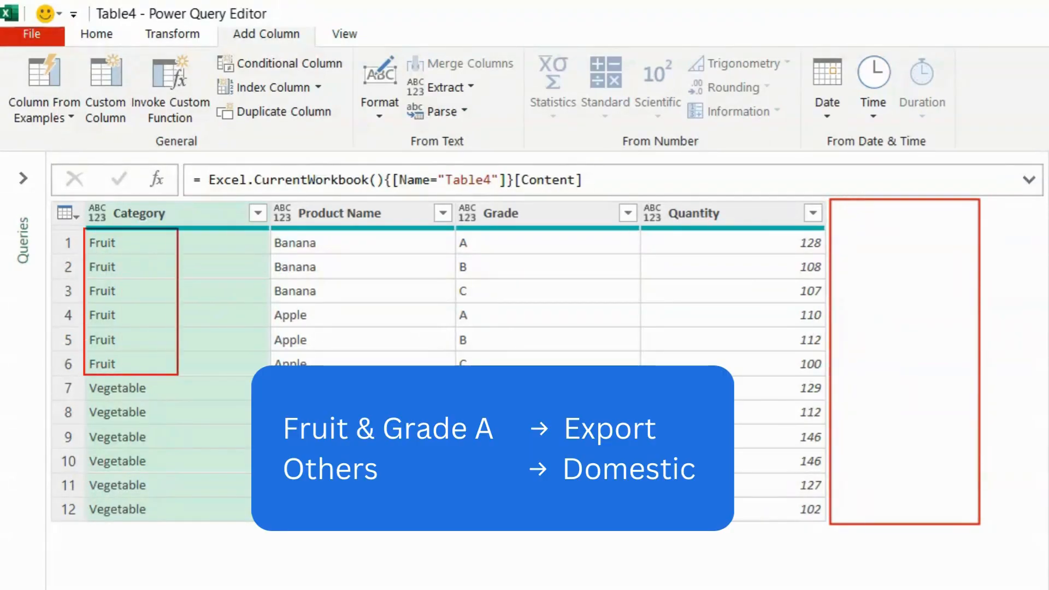
{"action": "mouse_move", "coordinate": [448, 228]}
{"action": "left_mouse_down"}
{"action": "mouse_move", "coordinate": [459, 250]}
{"action": "mouse_move", "coordinate": [485, 253]}
{"action": "left_mouse_up"}
{"action": "left_click_drag", "start_coordinate": [451, 308], "coordinate": [479, 328]}
{"action": "mouse_move", "coordinate": [880, 251]}
{"action": "left_mouse_down"}
{"action": "mouse_move", "coordinate": [902, 276]}
{"action": "mouse_move", "coordinate": [911, 241]}
{"action": "left_mouse_up"}
{"action": "left_click_drag", "start_coordinate": [919, 237], "coordinate": [938, 275]}
{"action": "left_click_drag", "start_coordinate": [939, 239], "coordinate": [913, 277]}
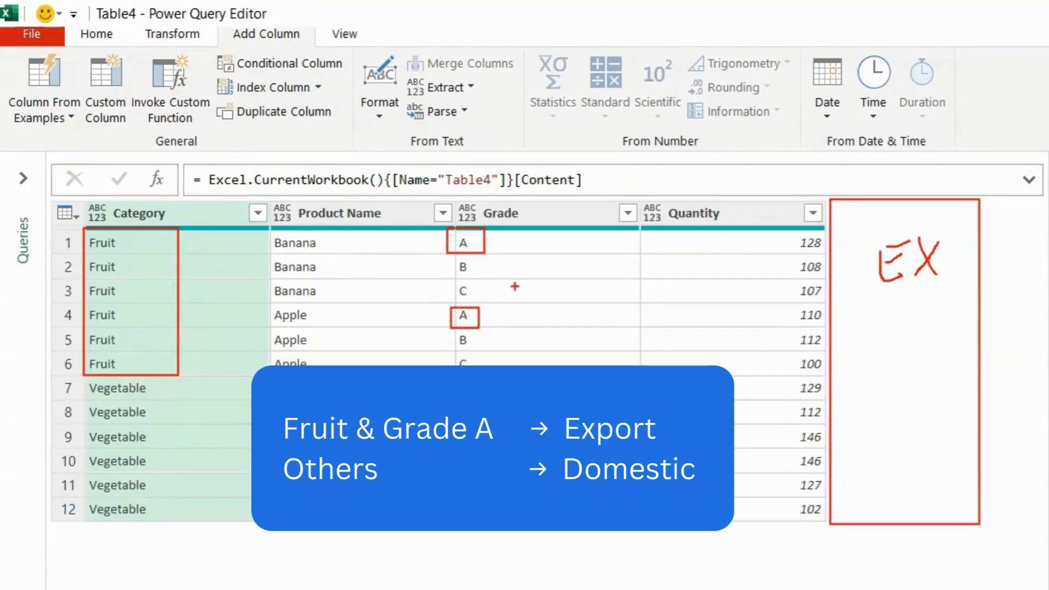
{"action": "mouse_move", "coordinate": [869, 370]}
{"action": "left_mouse_down"}
{"action": "mouse_move", "coordinate": [872, 399]}
{"action": "mouse_move", "coordinate": [887, 389]}
{"action": "mouse_move", "coordinate": [874, 409]}
{"action": "left_mouse_up"}
{"action": "mouse_move", "coordinate": [908, 392]}
{"action": "left_mouse_down"}
{"action": "mouse_move", "coordinate": [899, 383]}
{"action": "mouse_move", "coordinate": [901, 411]}
{"action": "mouse_move", "coordinate": [911, 389]}
{"action": "mouse_move", "coordinate": [953, 381]}
{"action": "mouse_move", "coordinate": [955, 412]}
{"action": "left_mouse_up"}
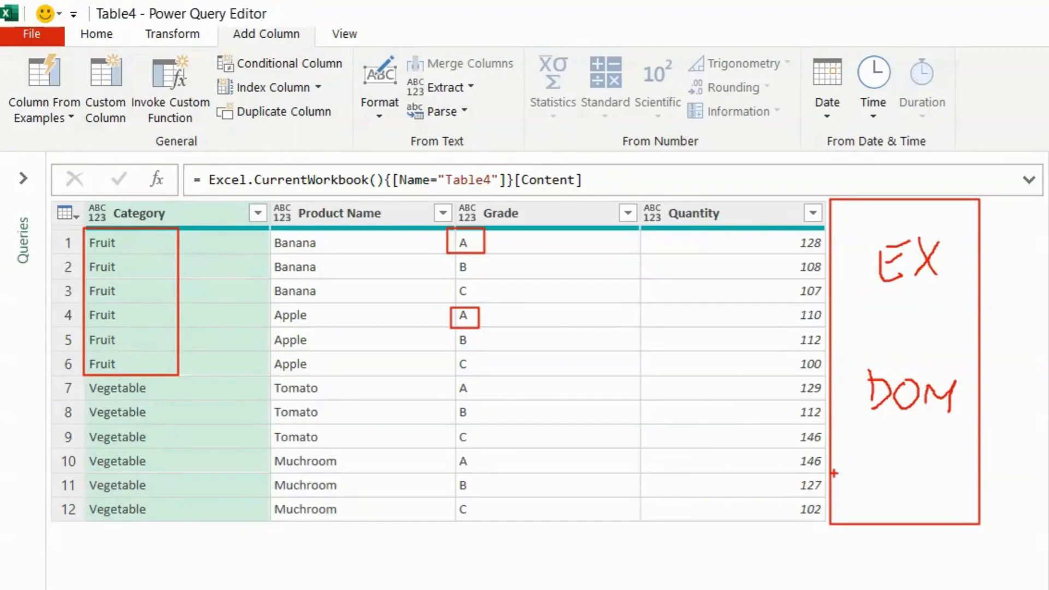
{"action": "key", "text": "Escape"}
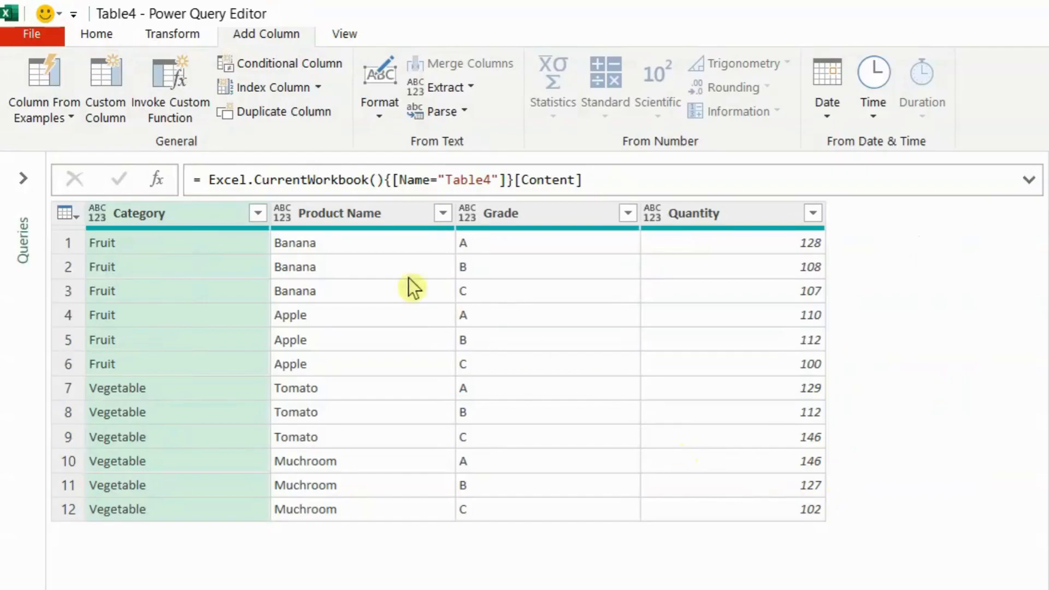
Start a conditional column in Table4 whose first condition returns Export when Category equals Fruit
{"action": "left_click", "coordinate": [283, 69]}
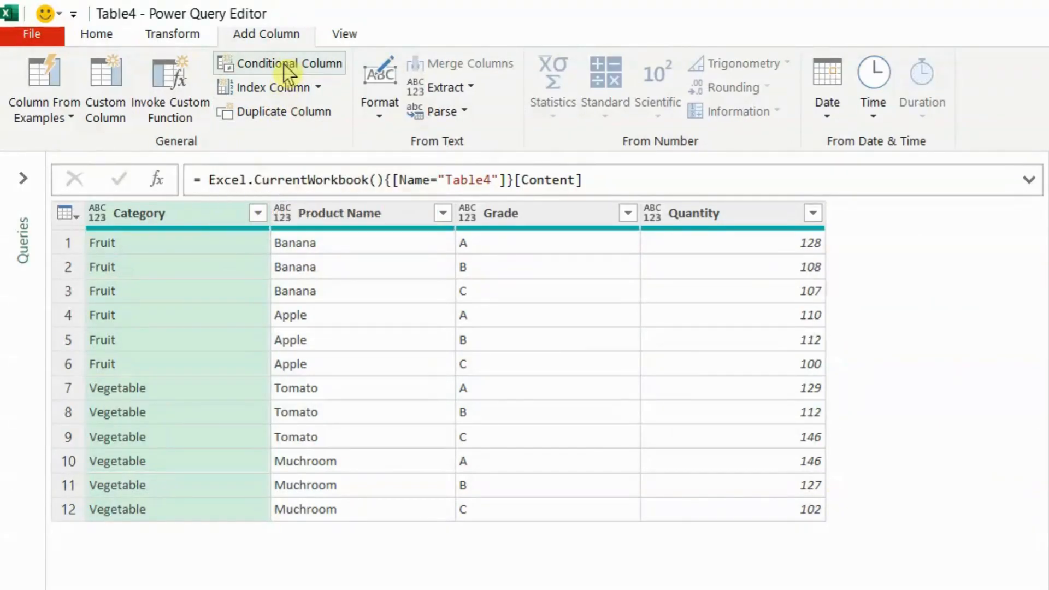
{"action": "left_click_drag", "start_coordinate": [604, 194], "coordinate": [489, 189]}
{"action": "left_click", "coordinate": [217, 341]}
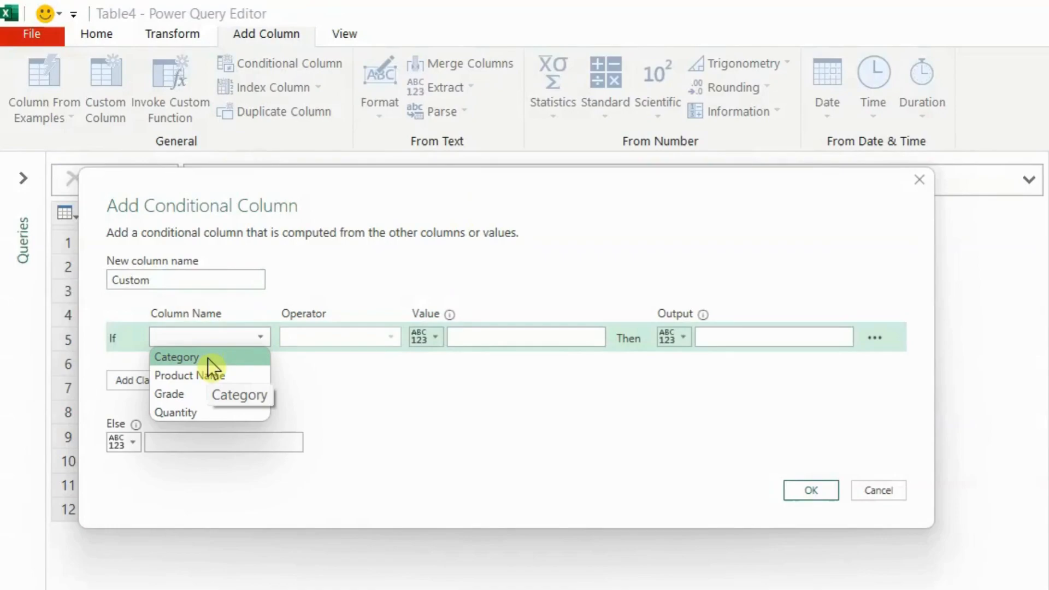
{"action": "left_click", "coordinate": [208, 359]}
{"action": "left_click", "coordinate": [483, 340]}
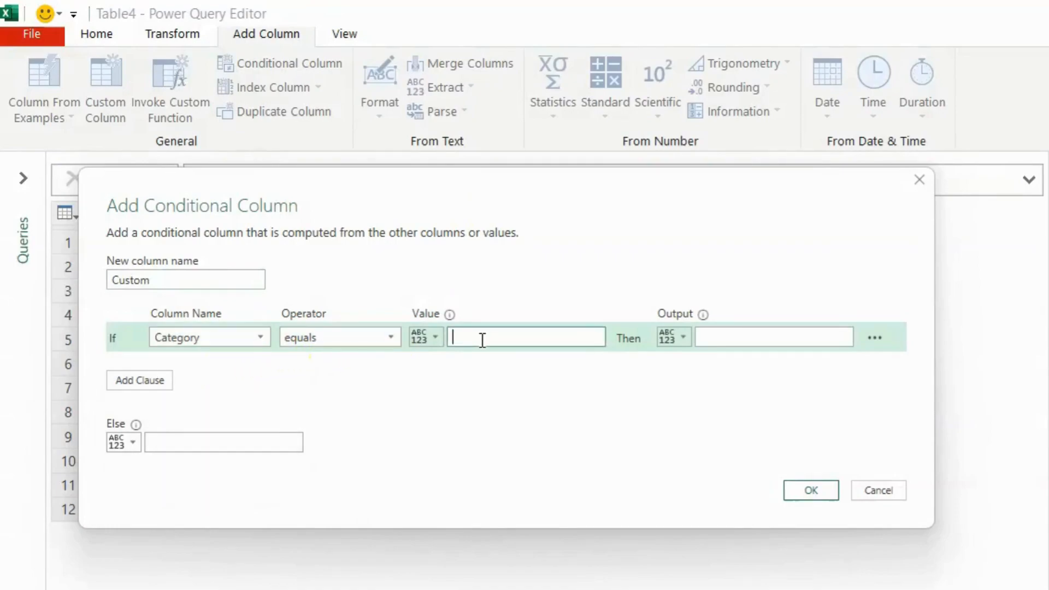
{"action": "type", "text": "Fr"}
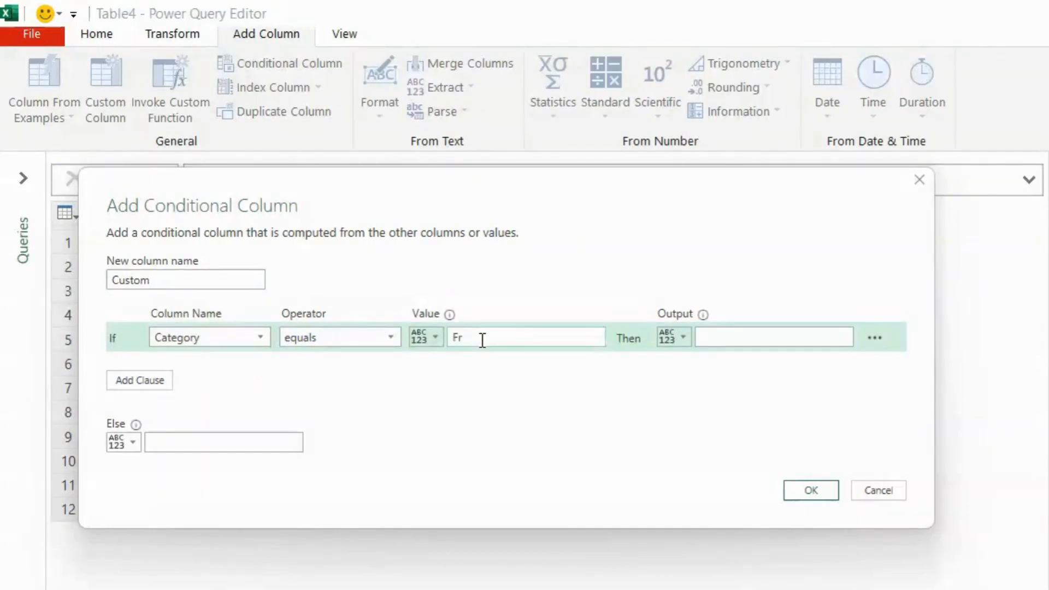
{"action": "type", "text": "uit"}
{"action": "left_click", "coordinate": [718, 339]}
{"action": "type", "text": "Export"}
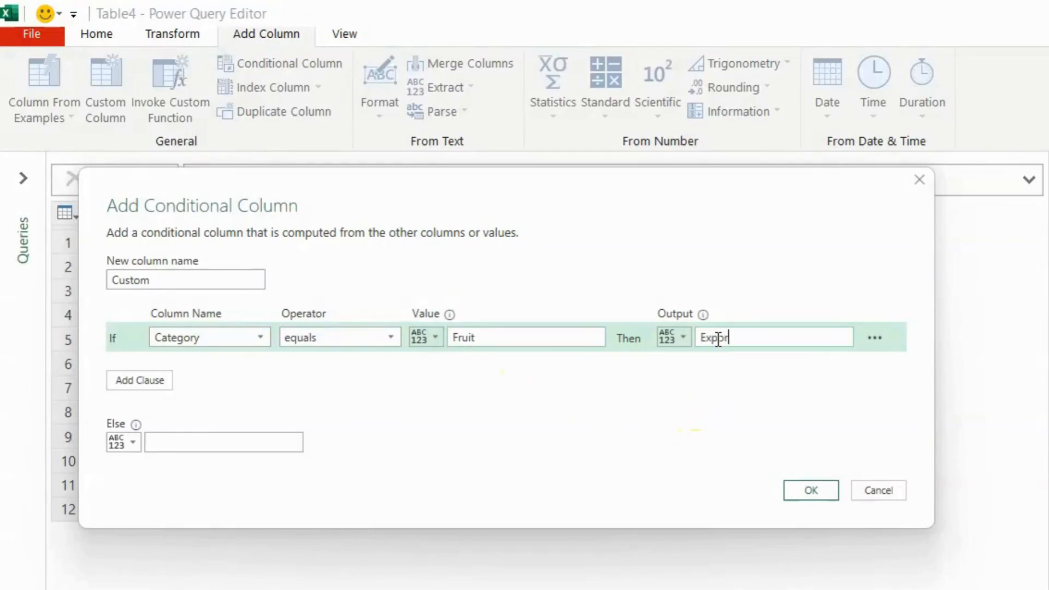
Set the fallback result to Domestic for all other Table4 rows and create the column
{"action": "left_click", "coordinate": [189, 441]}
{"action": "type", "text": "Domestic"}
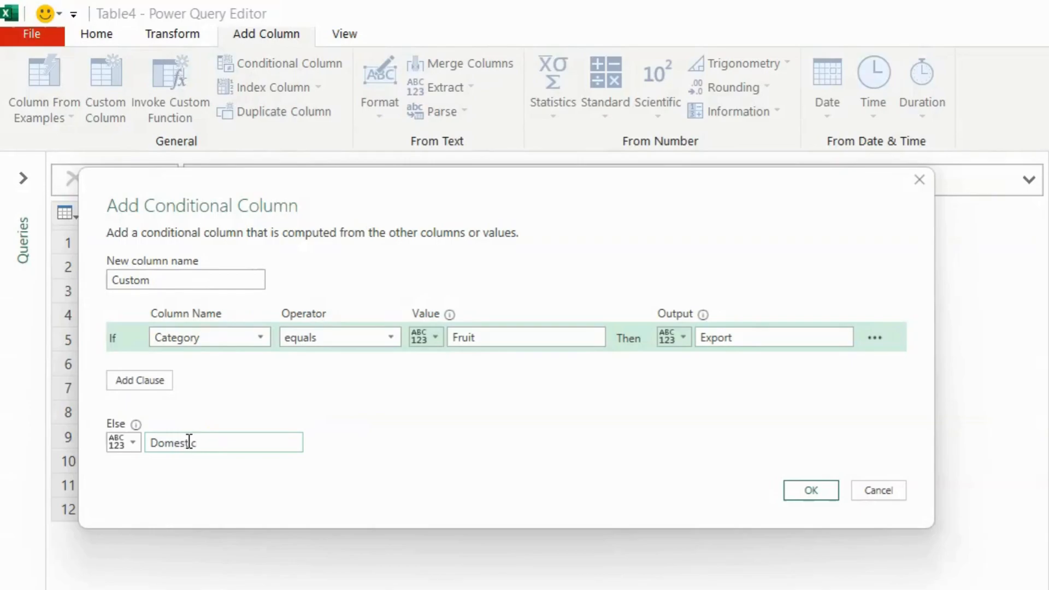
{"action": "left_click", "coordinate": [798, 486]}
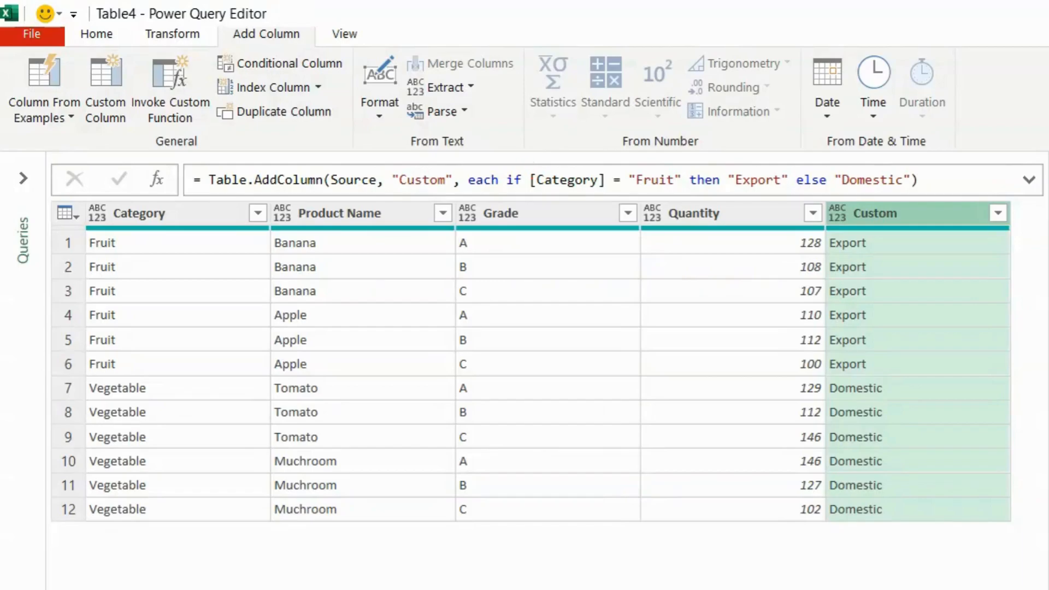
{"action": "mouse_move", "coordinate": [525, 163]}
{"action": "left_mouse_down"}
{"action": "mouse_move", "coordinate": [535, 179]}
{"action": "mouse_move", "coordinate": [584, 195]}
{"action": "mouse_move", "coordinate": [919, 194]}
{"action": "left_mouse_up"}
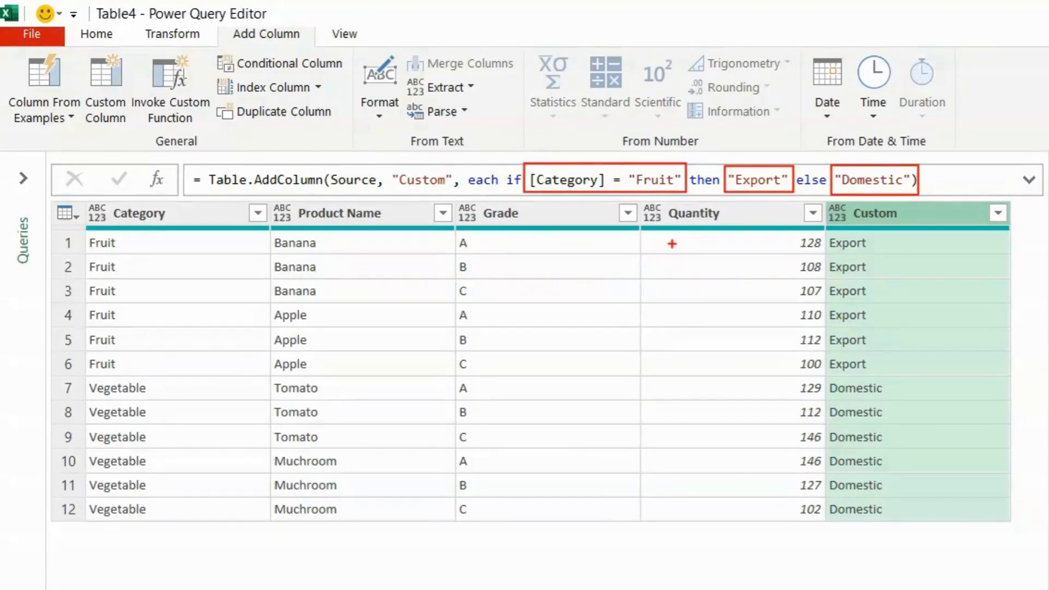
{"action": "left_click_drag", "start_coordinate": [680, 205], "coordinate": [665, 282]}
{"action": "mouse_move", "coordinate": [560, 274]}
{"action": "left_mouse_down"}
{"action": "mouse_move", "coordinate": [569, 293]}
{"action": "mouse_move", "coordinate": [636, 309]}
{"action": "mouse_move", "coordinate": [716, 299]}
{"action": "mouse_move", "coordinate": [690, 292]}
{"action": "left_mouse_up"}
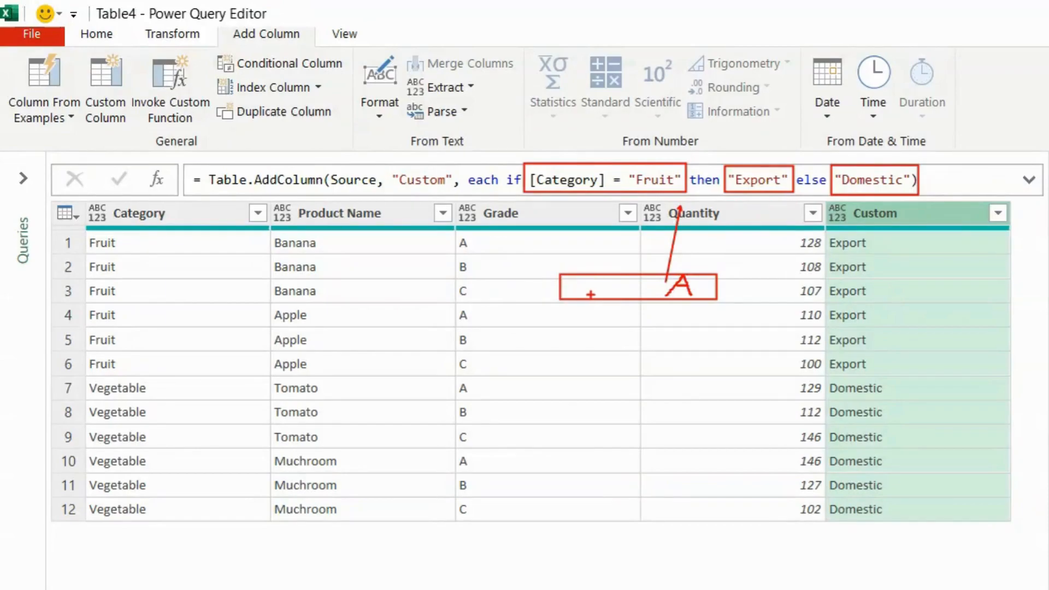
{"action": "key", "text": "Escape"}
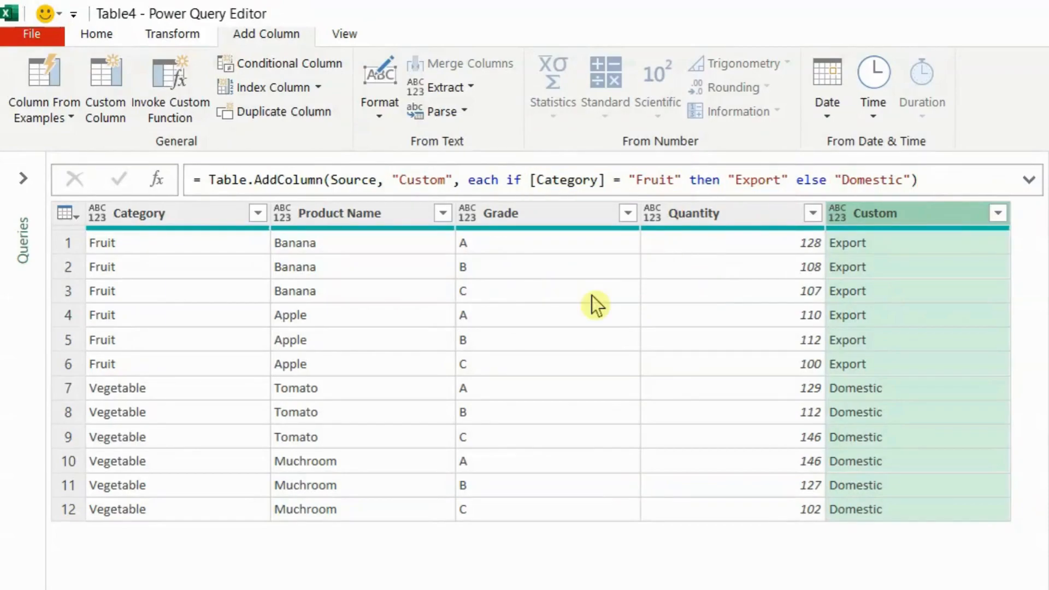
Extend the condition in the Custom column's formula with and [Grade] = "A" after [Category] = "Fruit"
{"action": "left_click", "coordinate": [686, 182]}
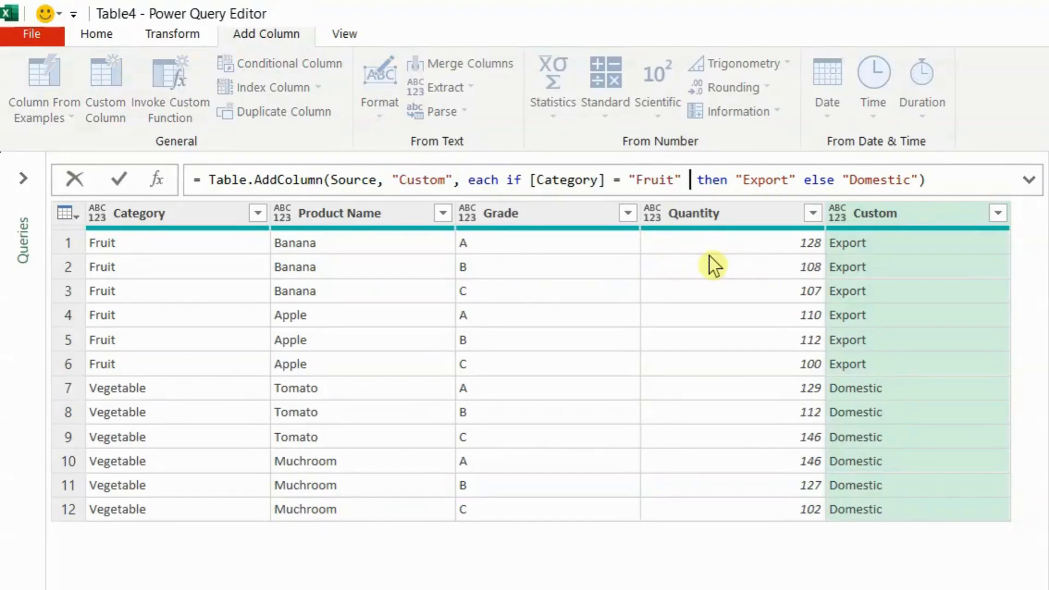
{"action": "type", "text": "["}
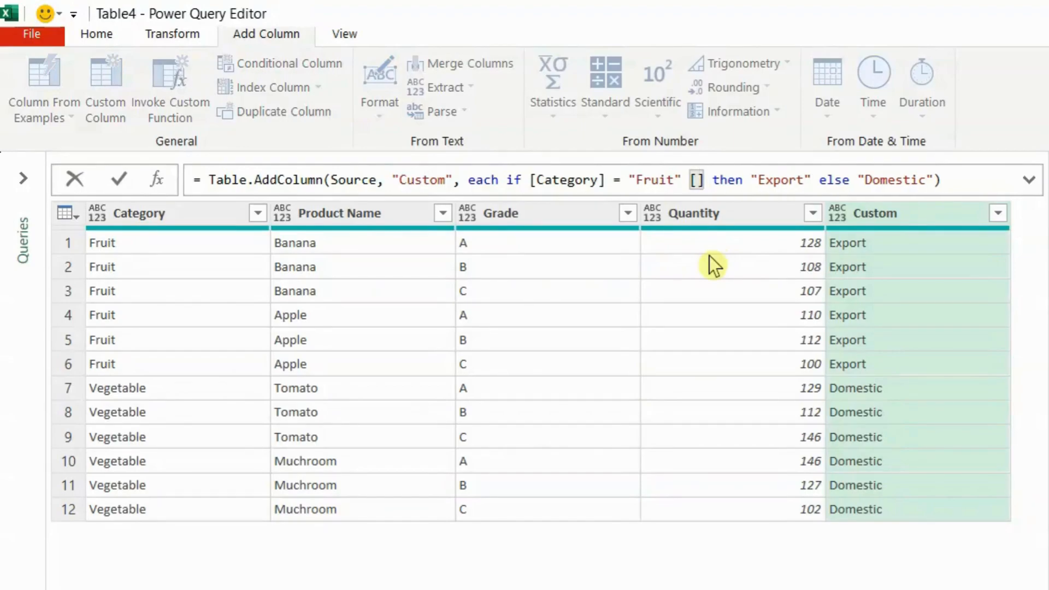
{"action": "type", "text": "C"}
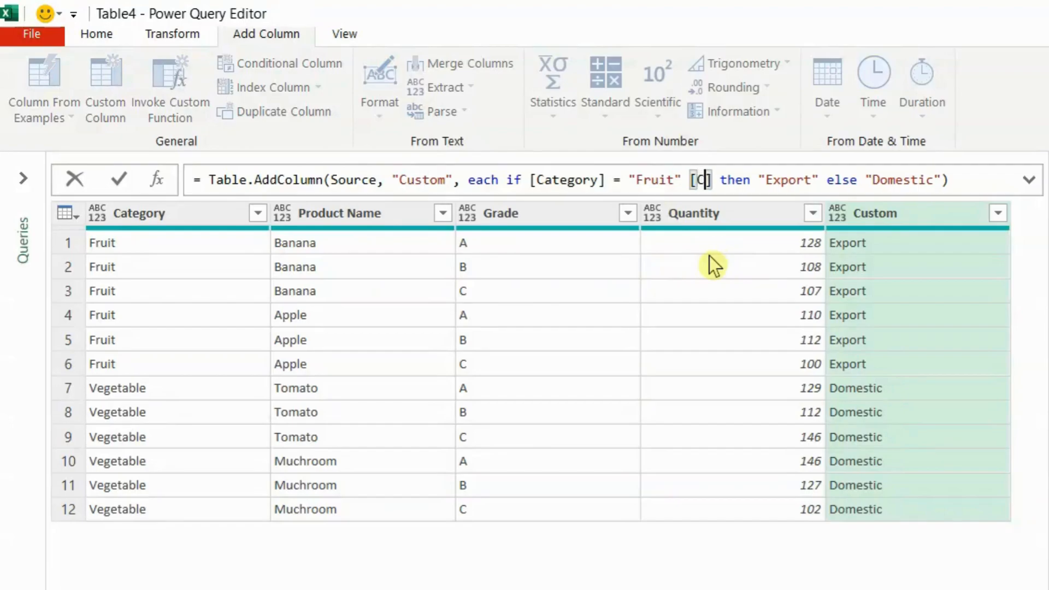
{"action": "key", "text": "BackSpace"}
{"action": "type", "text": "Ga"}
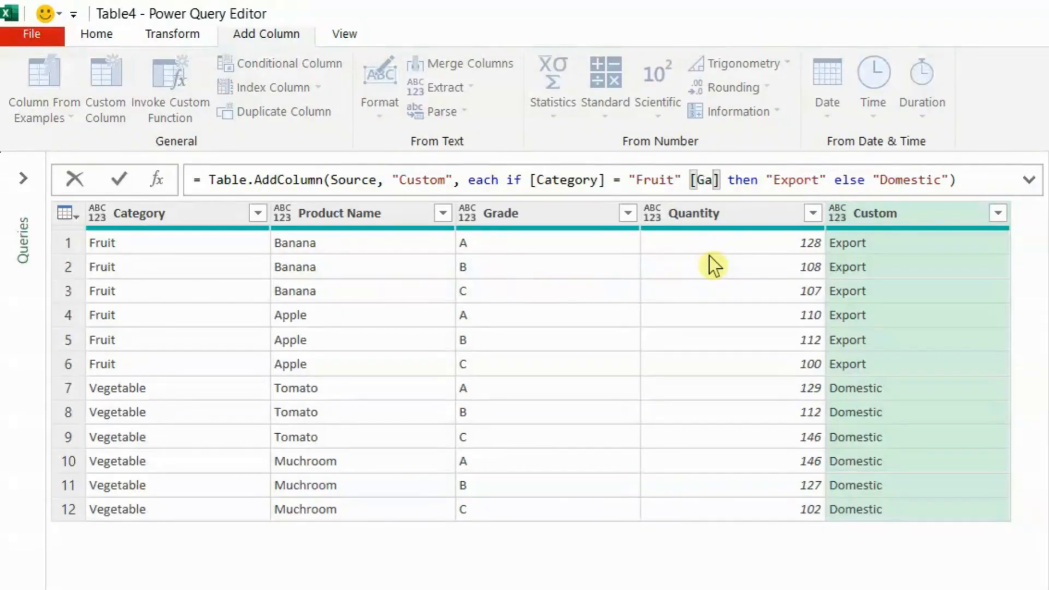
{"action": "key", "text": "BackSpace"}
{"action": "type", "text": "rade]"}
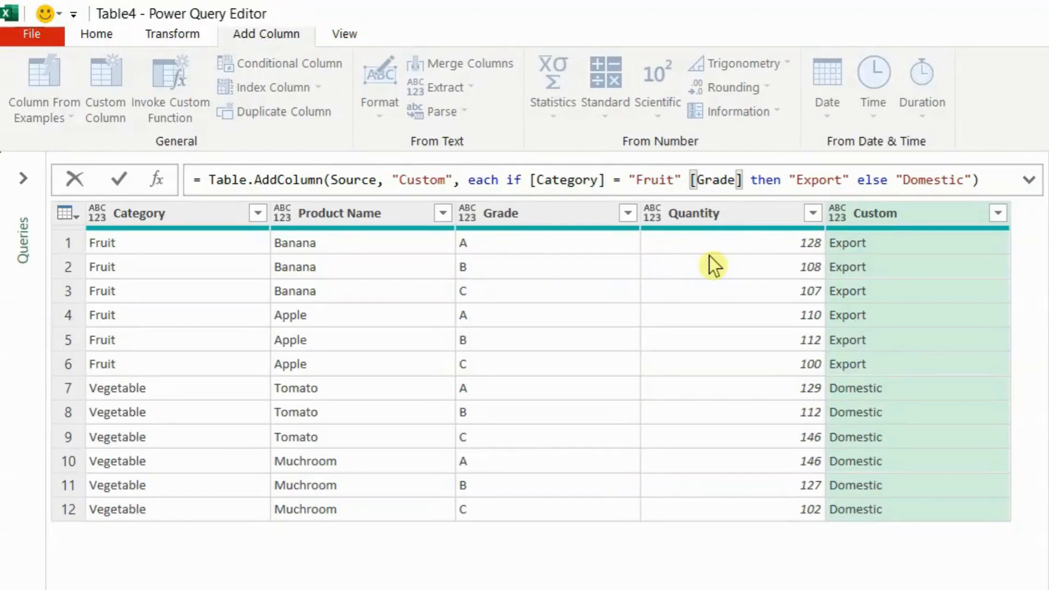
{"action": "type", "text": " = "}
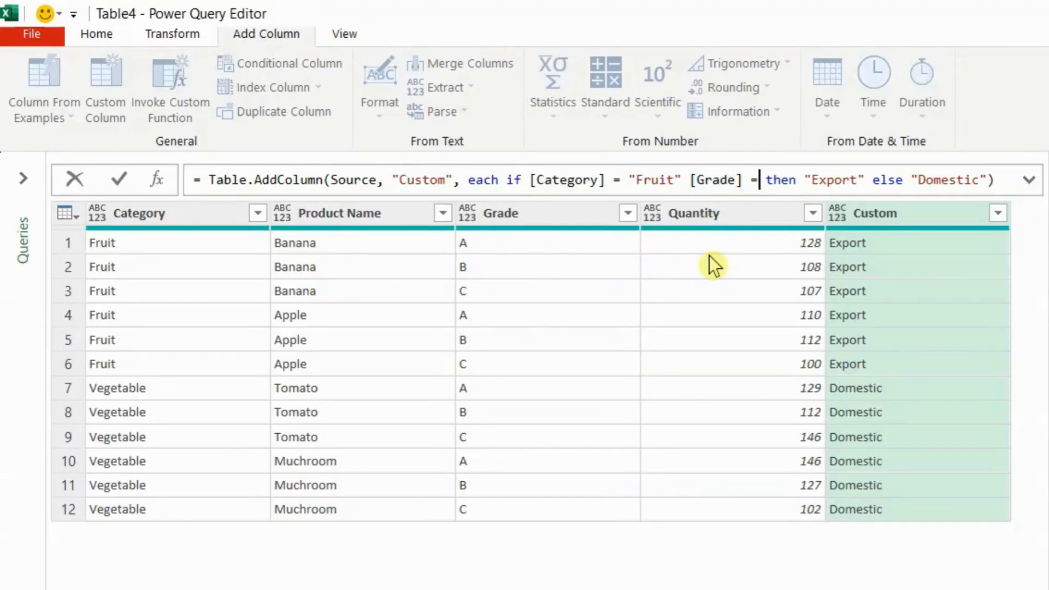
{"action": "type", "text": "\"A\""}
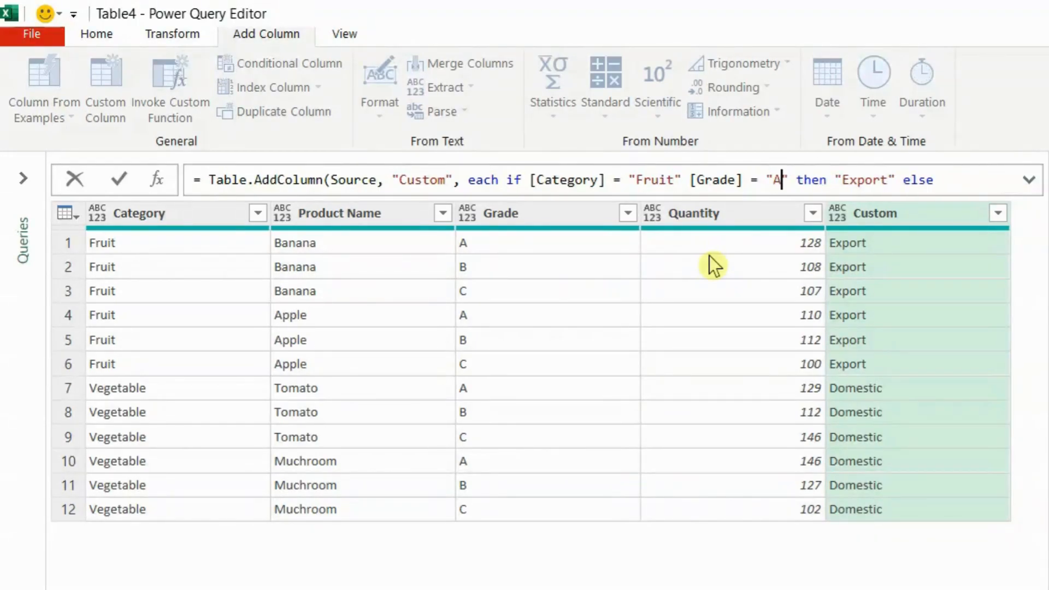
{"action": "left_click", "coordinate": [689, 180]}
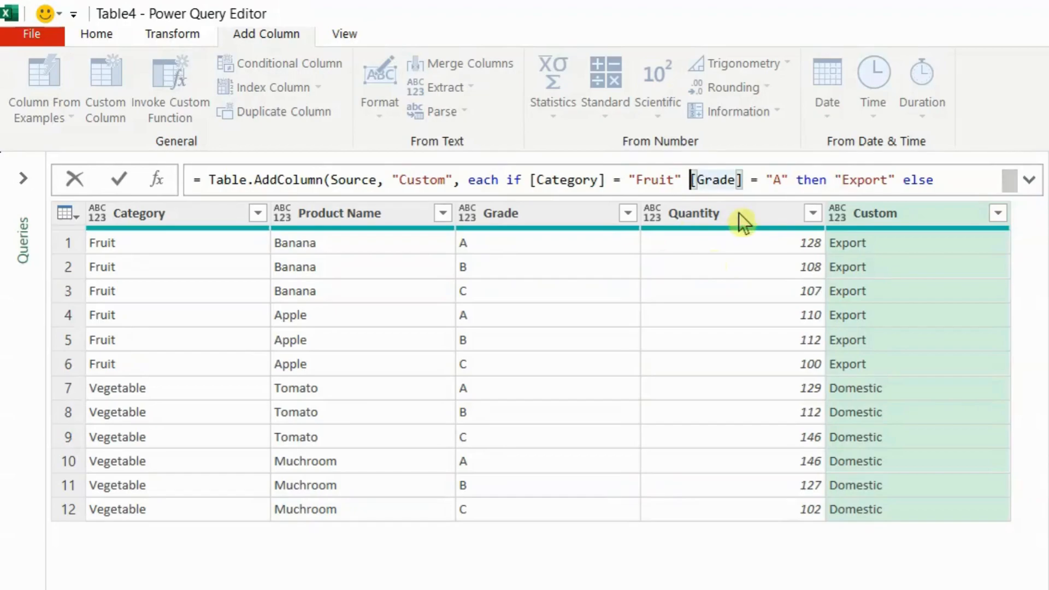
{"action": "type", "text": "and"}
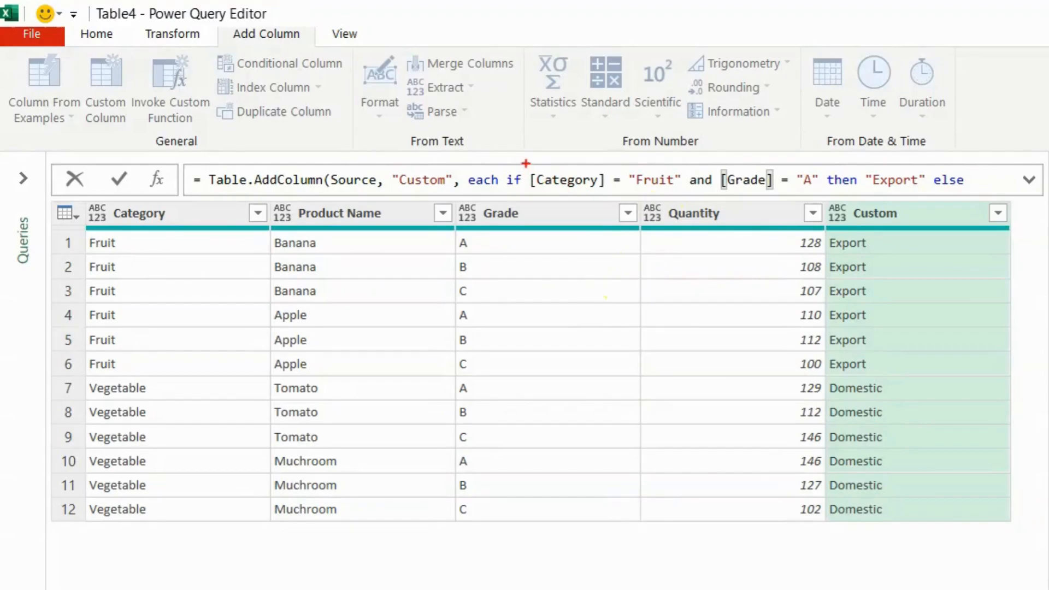
{"action": "mouse_move", "coordinate": [526, 163]}
{"action": "left_mouse_down"}
{"action": "mouse_move", "coordinate": [554, 194]}
{"action": "mouse_move", "coordinate": [681, 194]}
{"action": "left_mouse_up"}
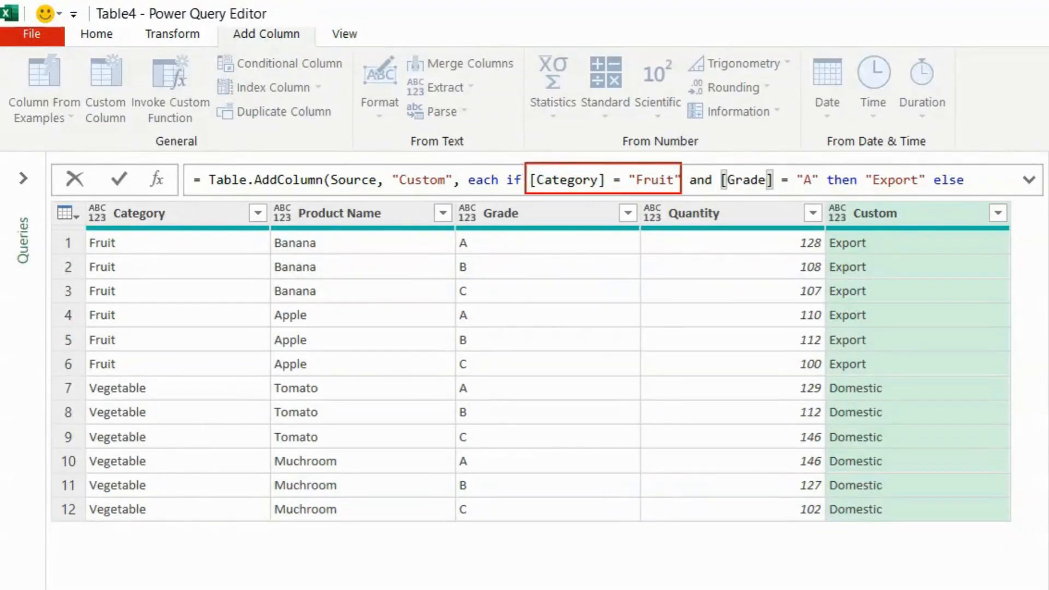
{"action": "mouse_move", "coordinate": [713, 162]}
{"action": "left_mouse_down"}
{"action": "mouse_move", "coordinate": [724, 193]}
{"action": "mouse_move", "coordinate": [822, 194]}
{"action": "left_mouse_up"}
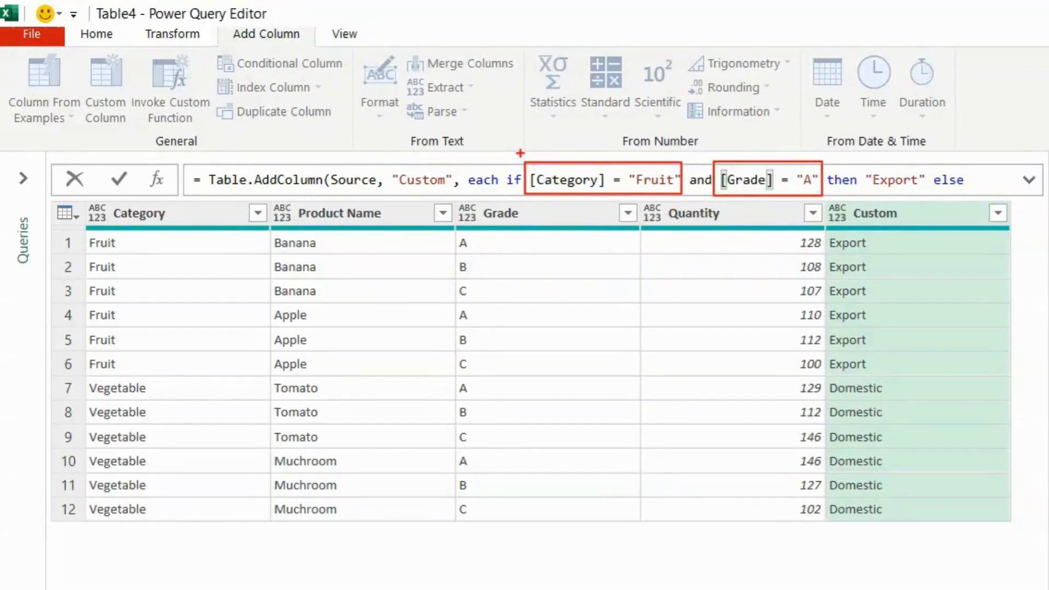
{"action": "mouse_move", "coordinate": [520, 153]}
{"action": "left_mouse_down"}
{"action": "mouse_move", "coordinate": [526, 176]}
{"action": "mouse_move", "coordinate": [678, 206]}
{"action": "mouse_move", "coordinate": [824, 201]}
{"action": "left_mouse_up"}
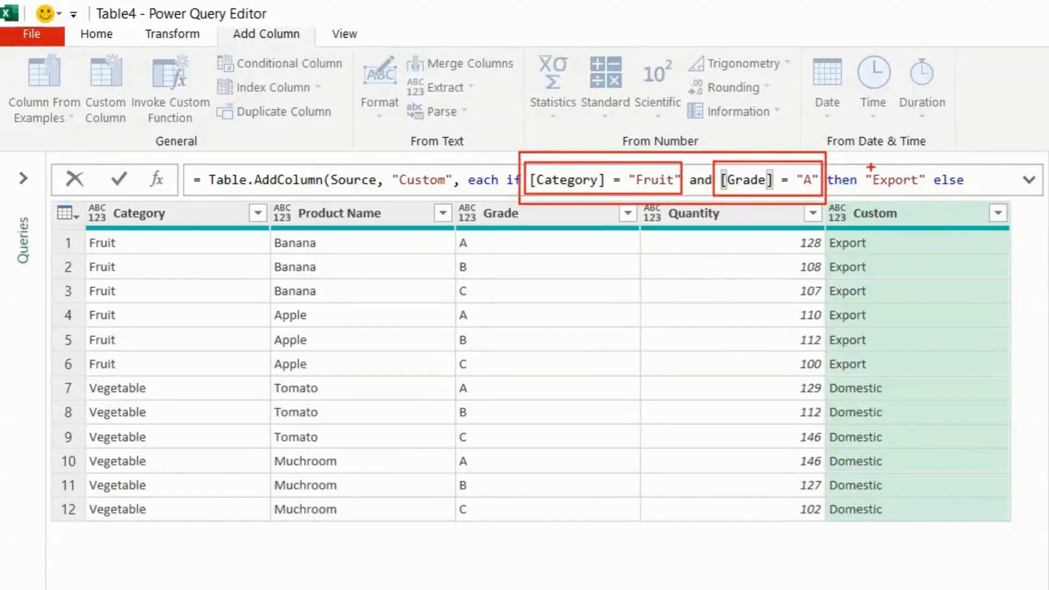
{"action": "left_click_drag", "start_coordinate": [870, 166], "coordinate": [926, 201]}
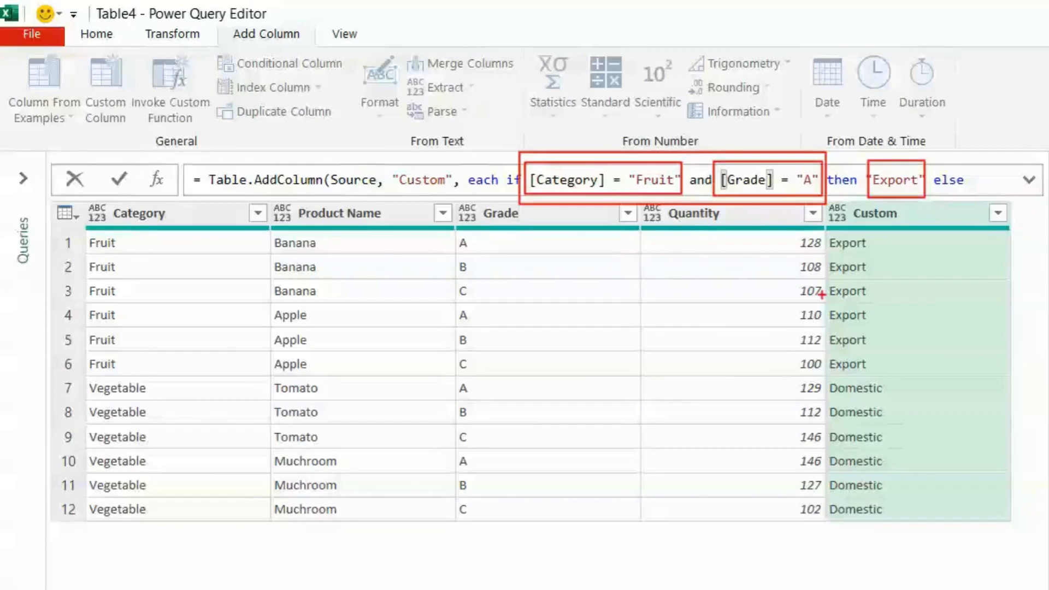
{"action": "key", "text": "Escape"}
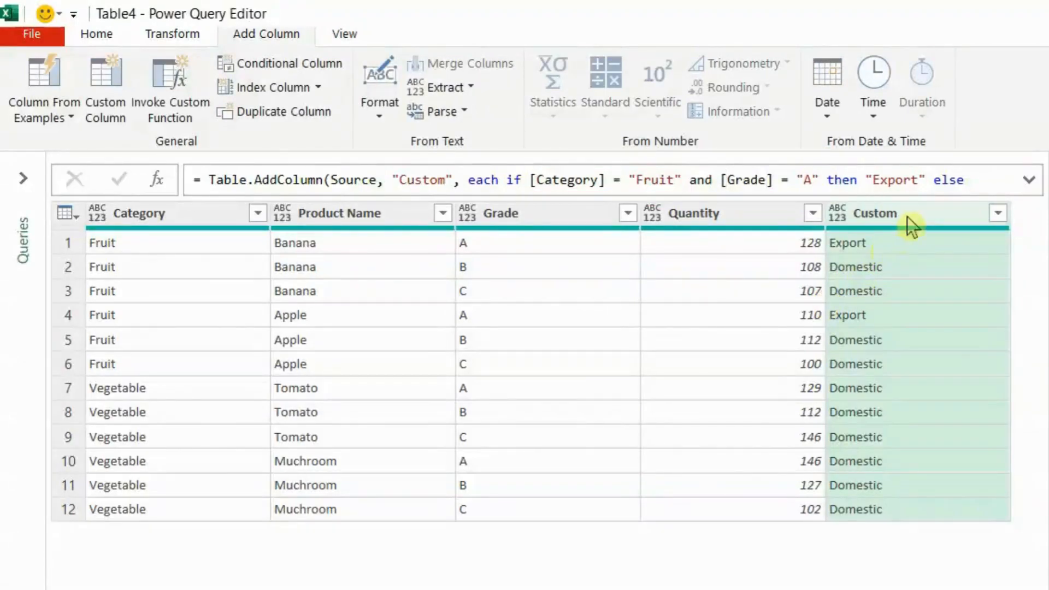
{"action": "left_click", "coordinate": [984, 183]}
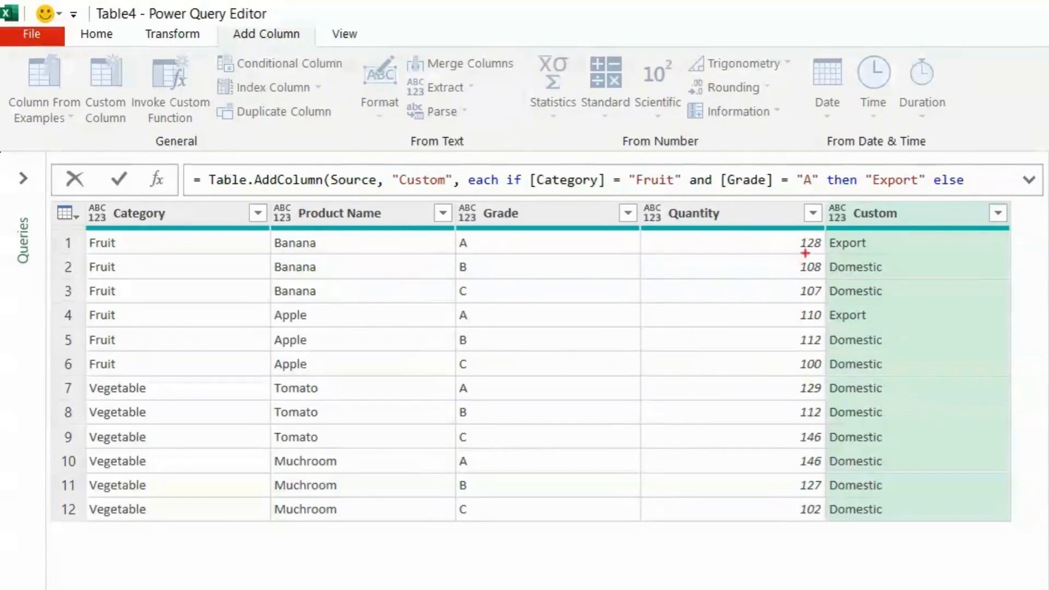
{"action": "mouse_move", "coordinate": [824, 229]}
{"action": "left_mouse_down"}
{"action": "mouse_move", "coordinate": [840, 252]}
{"action": "mouse_move", "coordinate": [891, 255]}
{"action": "left_mouse_up"}
{"action": "mouse_move", "coordinate": [825, 304]}
{"action": "left_mouse_down"}
{"action": "mouse_move", "coordinate": [852, 326]}
{"action": "mouse_move", "coordinate": [886, 327]}
{"action": "left_mouse_up"}
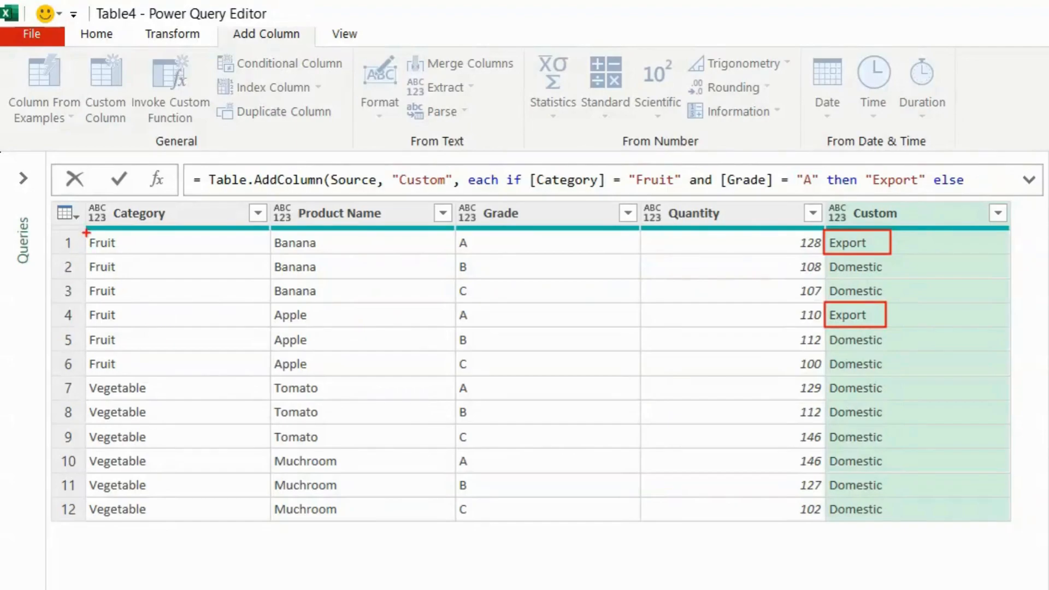
{"action": "mouse_move", "coordinate": [86, 232]}
{"action": "left_mouse_down"}
{"action": "mouse_move", "coordinate": [136, 365]}
{"action": "mouse_move", "coordinate": [166, 376]}
{"action": "left_mouse_up"}
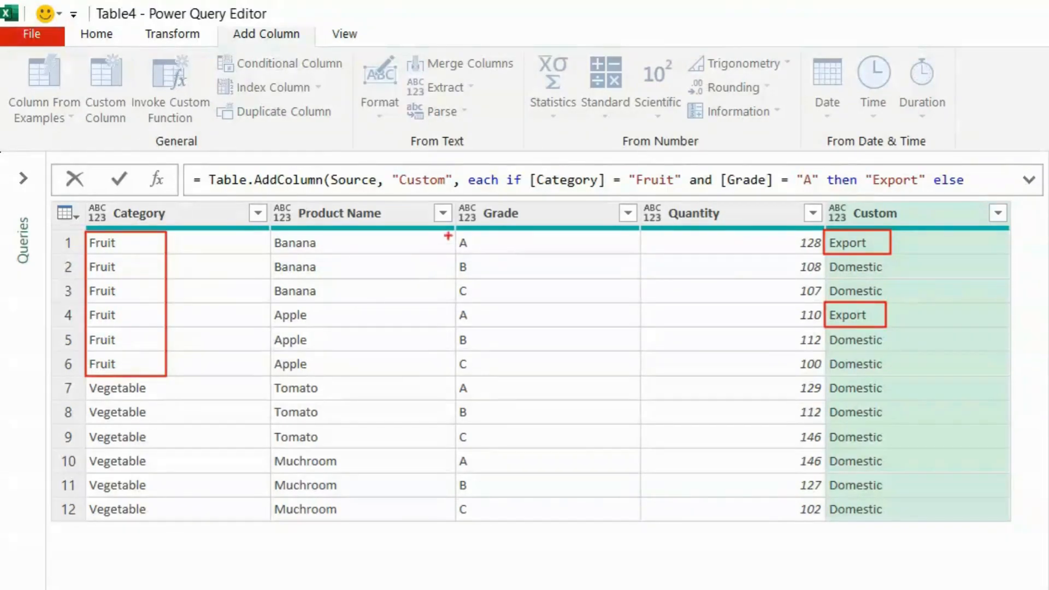
{"action": "left_click_drag", "start_coordinate": [449, 232], "coordinate": [499, 258]}
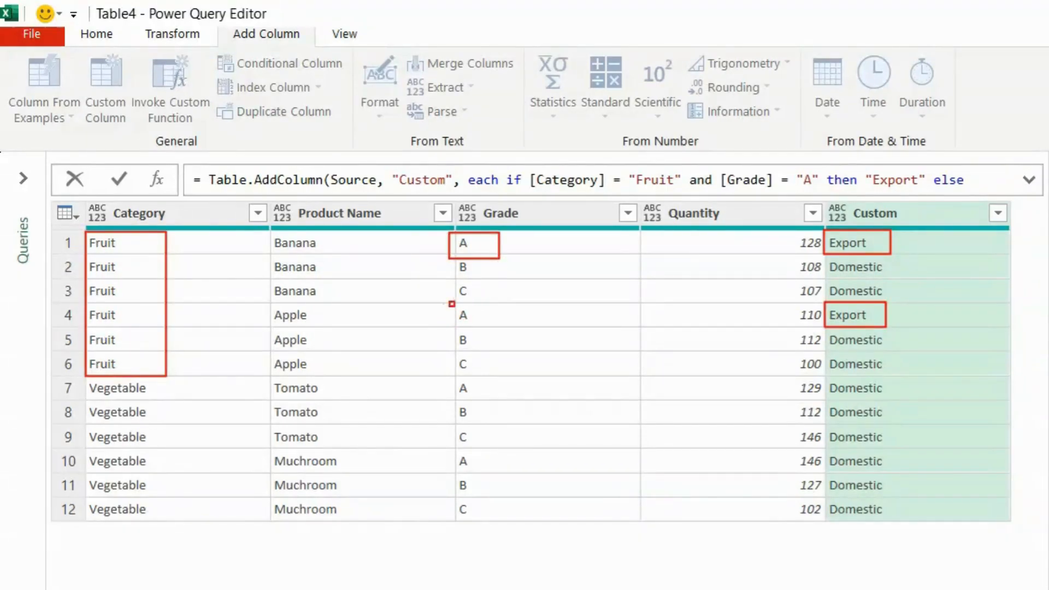
{"action": "left_click_drag", "start_coordinate": [449, 302], "coordinate": [490, 327]}
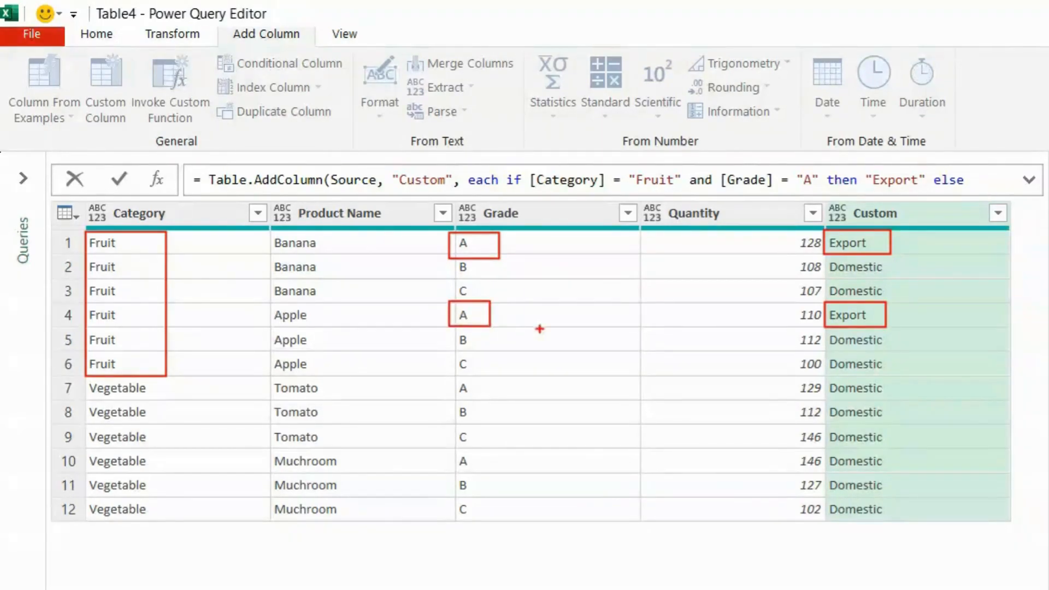
{"action": "key", "text": "Escape"}
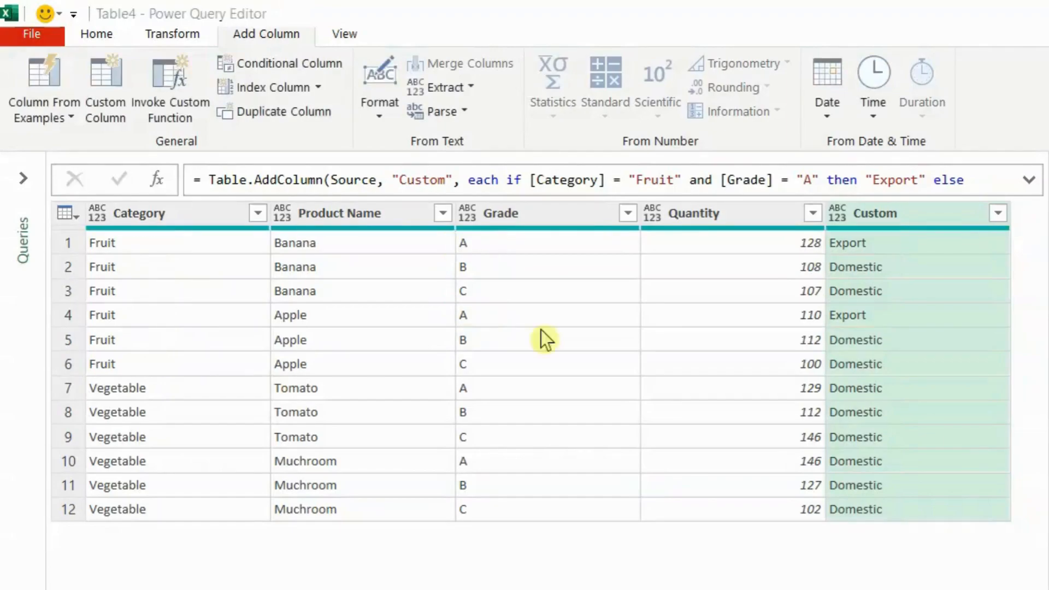
{"action": "key", "text": "ctrl+2"}
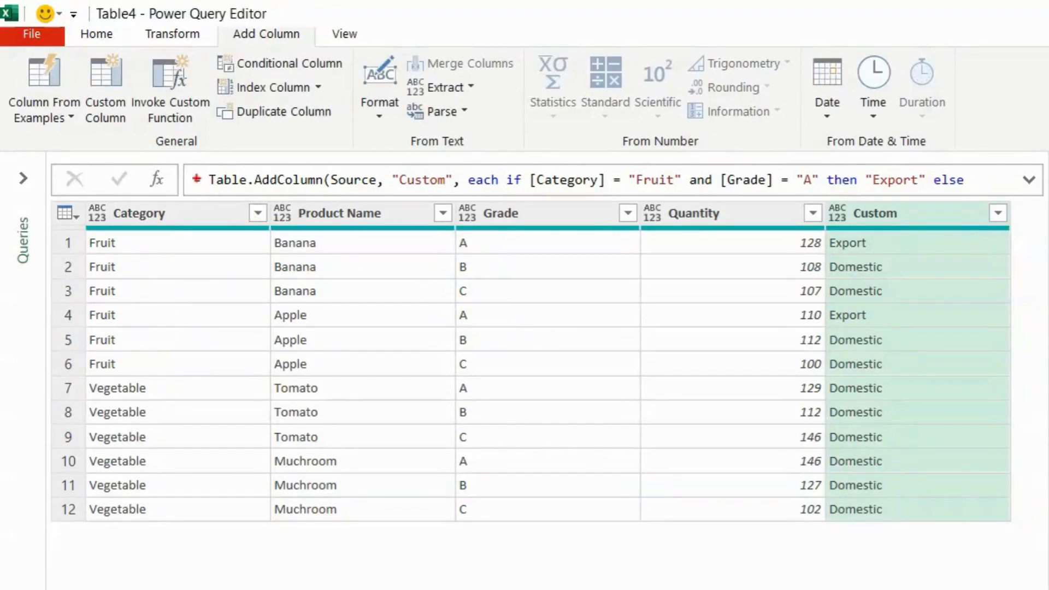
{"action": "mouse_move", "coordinate": [180, 160]}
{"action": "left_mouse_down"}
{"action": "mouse_move", "coordinate": [286, 221]}
{"action": "mouse_move", "coordinate": [759, 224]}
{"action": "mouse_move", "coordinate": [984, 197]}
{"action": "left_mouse_up"}
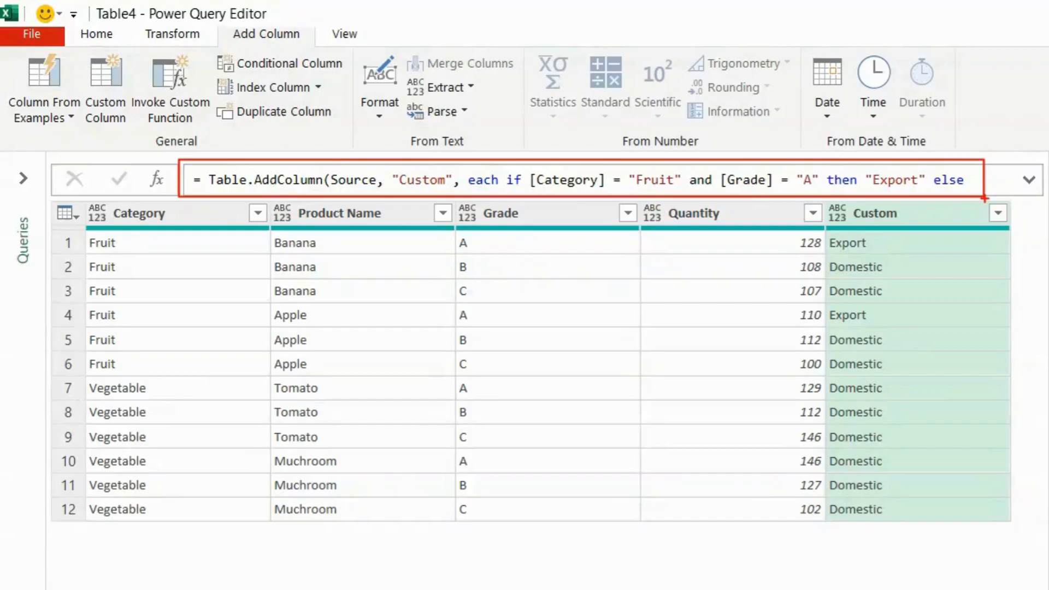
{"action": "left_click", "coordinate": [980, 188]}
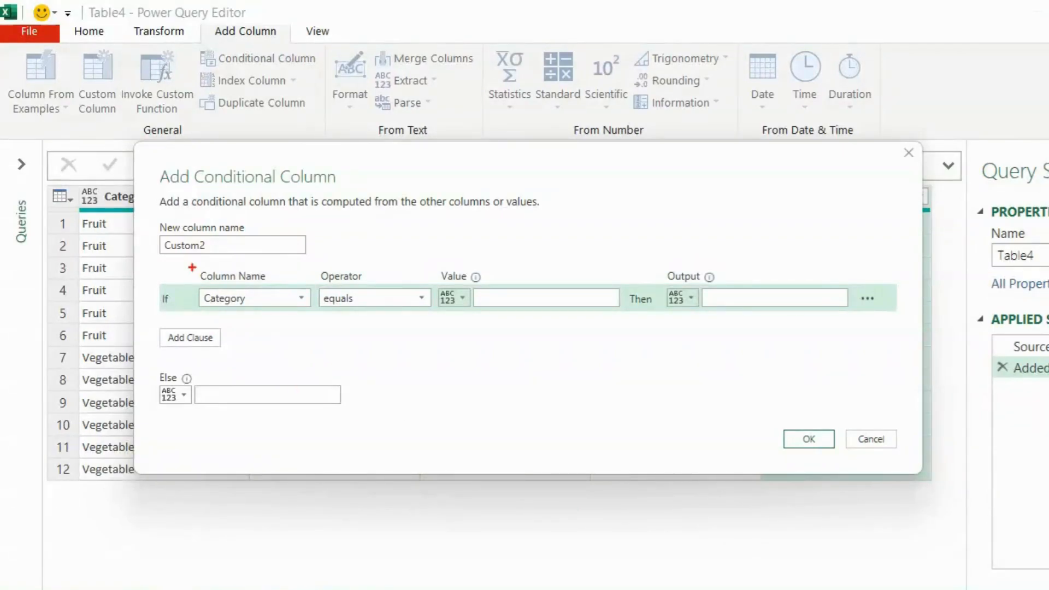
{"action": "mouse_move", "coordinate": [191, 267]}
{"action": "left_mouse_down"}
{"action": "mouse_move", "coordinate": [279, 321]}
{"action": "mouse_move", "coordinate": [312, 319]}
{"action": "left_mouse_up"}
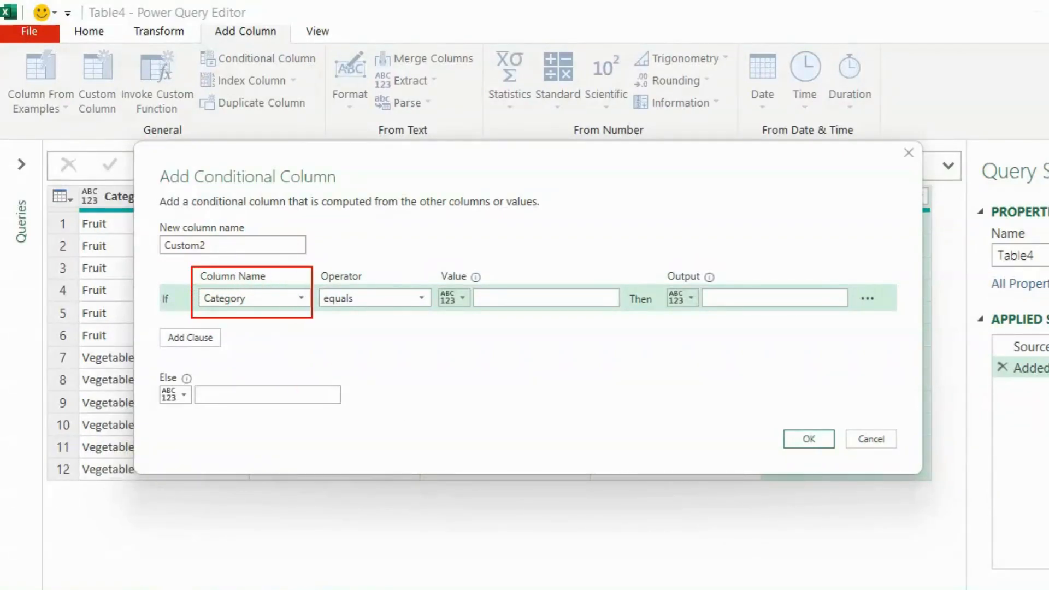
{"action": "mouse_move", "coordinate": [315, 267]}
{"action": "left_mouse_down"}
{"action": "mouse_move", "coordinate": [368, 322]}
{"action": "mouse_move", "coordinate": [418, 325]}
{"action": "left_mouse_up"}
{"action": "left_click_drag", "start_coordinate": [527, 319], "coordinate": [528, 342]}
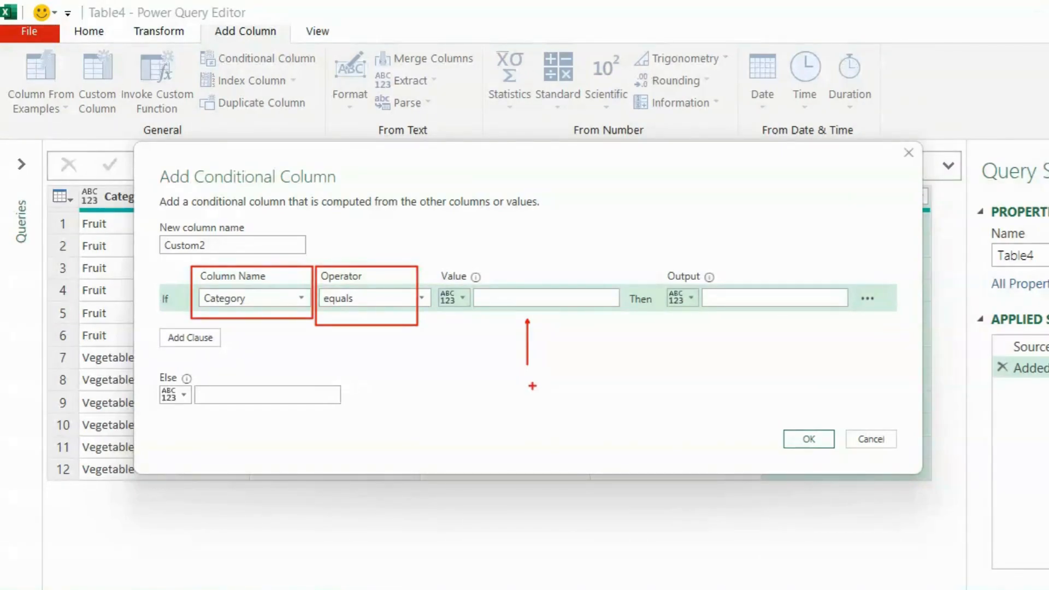
Set the Custom2 condition to compare Category with the Grade column instead of an entered value
{"action": "key", "text": "Escape"}
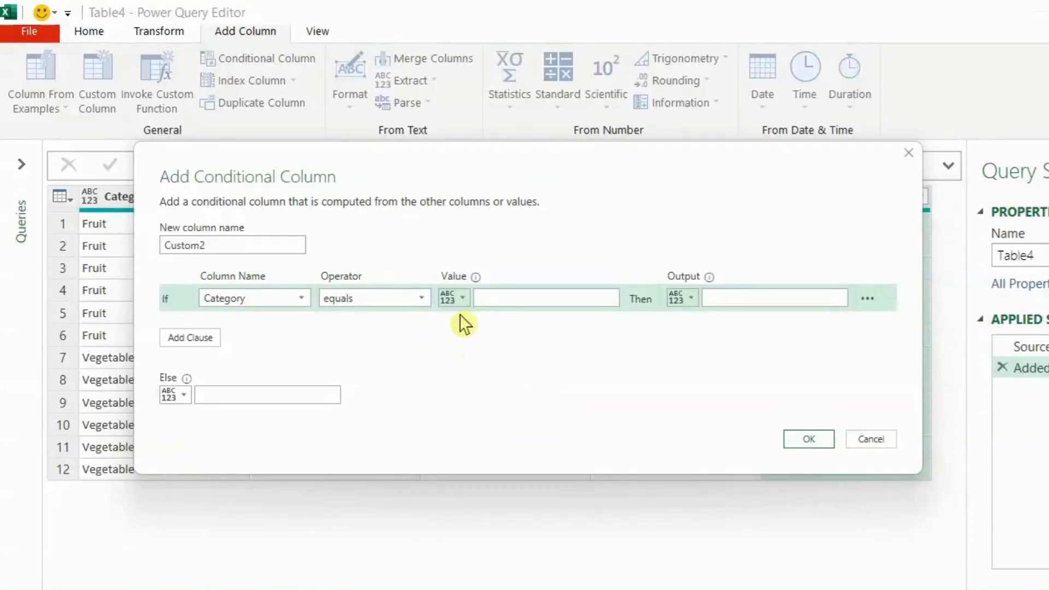
{"action": "left_click", "coordinate": [462, 299]}
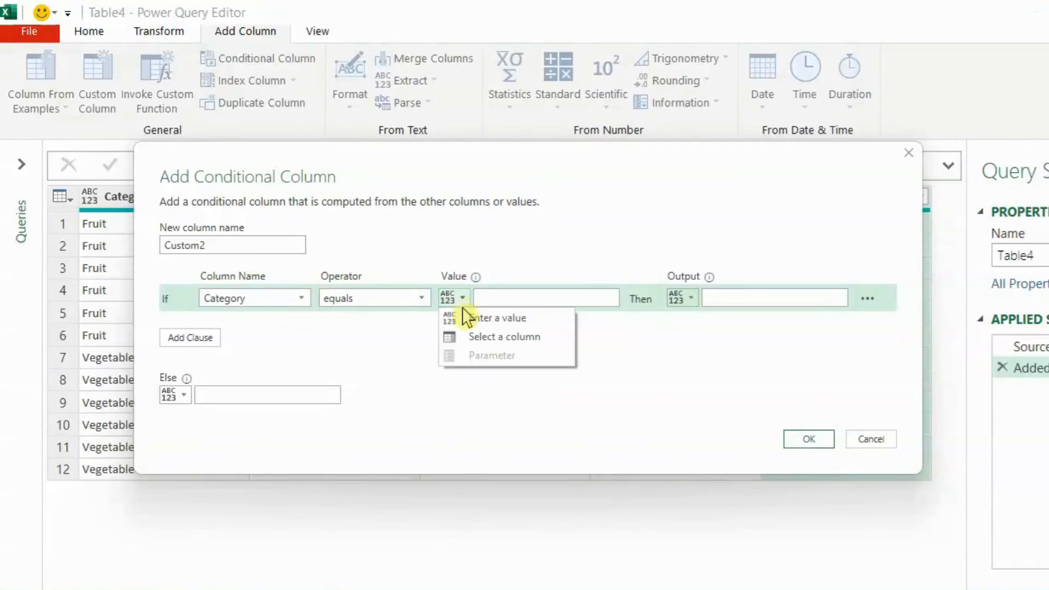
{"action": "left_click", "coordinate": [511, 336]}
{"action": "left_click", "coordinate": [536, 304]}
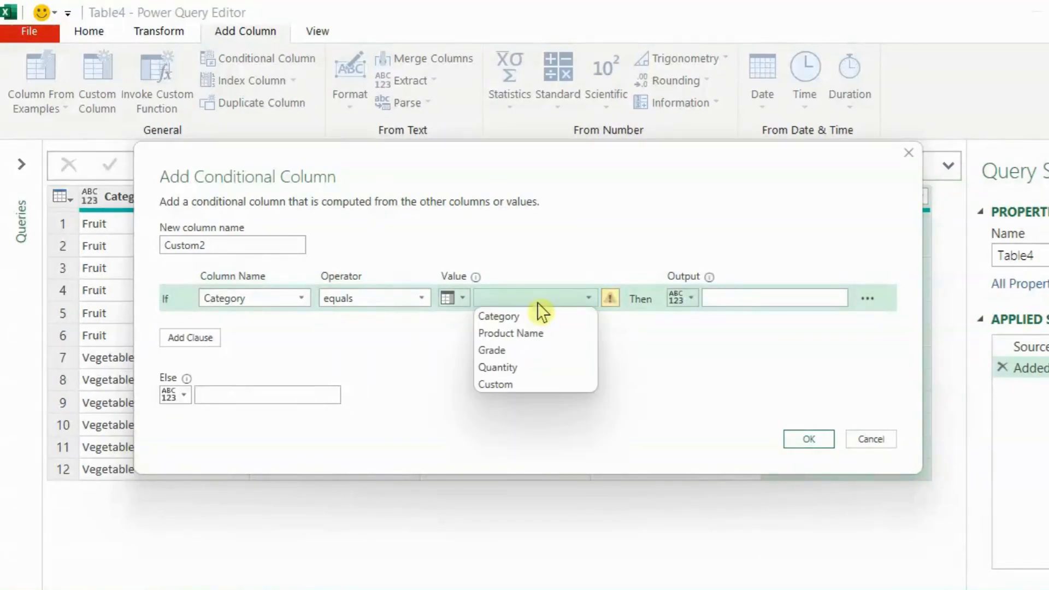
{"action": "left_click", "coordinate": [540, 351]}
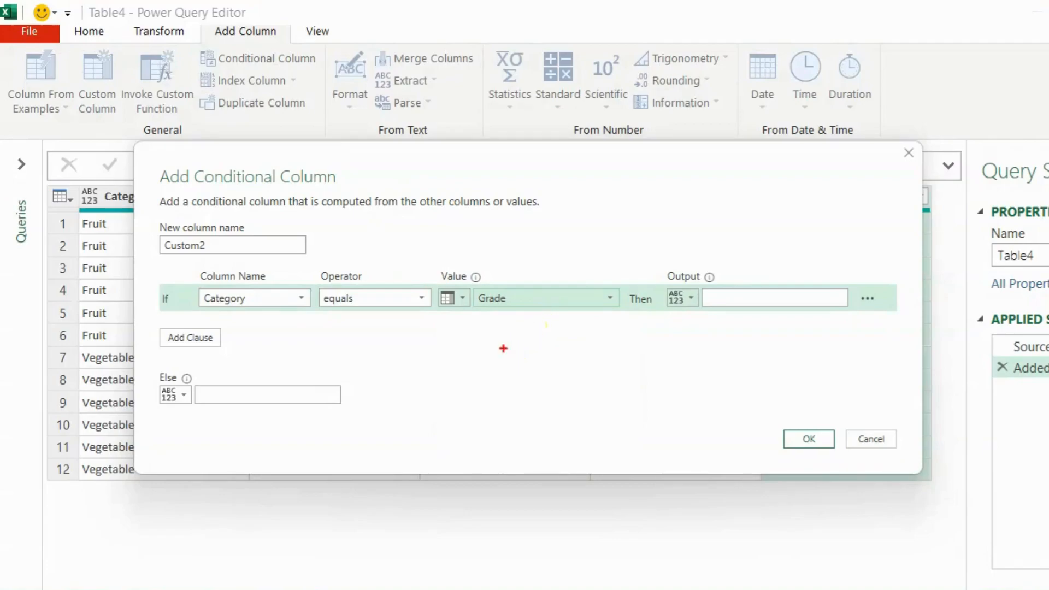
{"action": "mouse_move", "coordinate": [194, 266]}
{"action": "left_mouse_down"}
{"action": "mouse_move", "coordinate": [258, 309]}
{"action": "mouse_move", "coordinate": [294, 310]}
{"action": "left_mouse_up"}
{"action": "left_click_drag", "start_coordinate": [348, 302], "coordinate": [415, 303]}
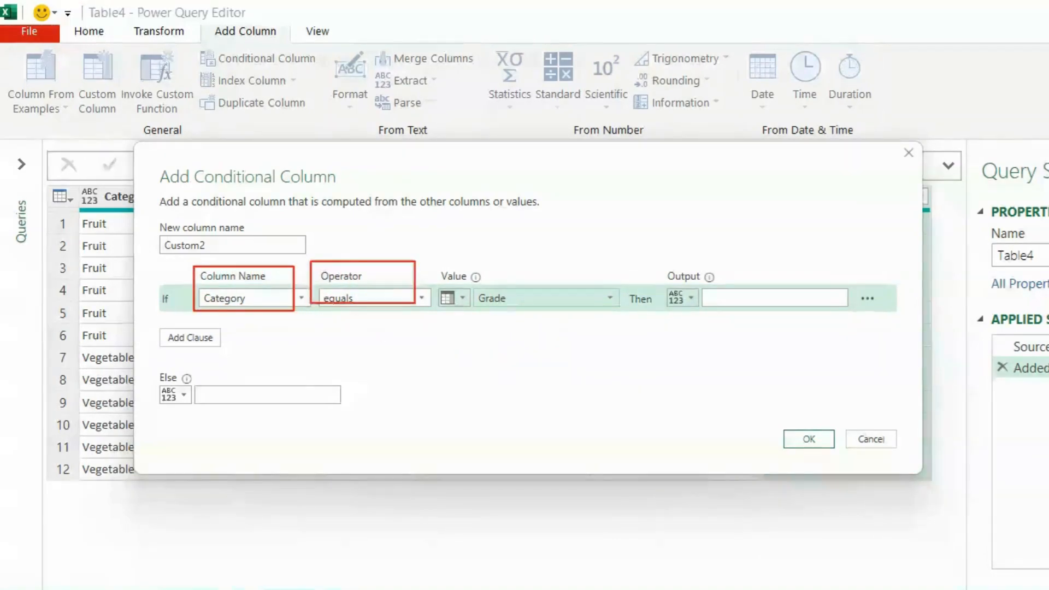
{"action": "mouse_move", "coordinate": [443, 251]}
{"action": "left_mouse_down"}
{"action": "mouse_move", "coordinate": [447, 275]}
{"action": "mouse_move", "coordinate": [579, 311]}
{"action": "left_mouse_up"}
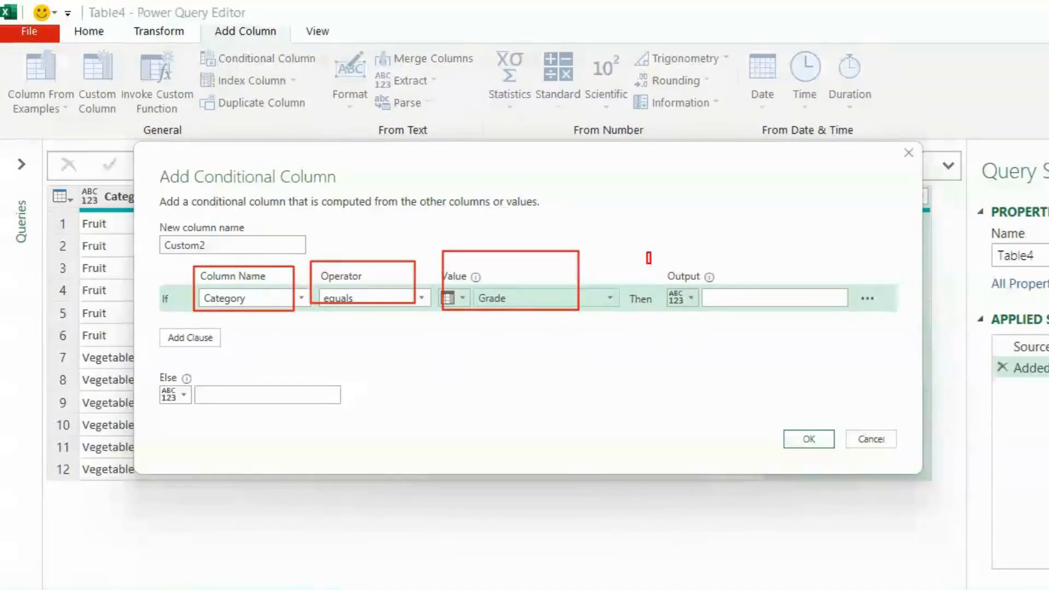
{"action": "mouse_move", "coordinate": [646, 252]}
{"action": "left_mouse_down"}
{"action": "mouse_move", "coordinate": [795, 331]}
{"action": "mouse_move", "coordinate": [862, 326]}
{"action": "left_mouse_up"}
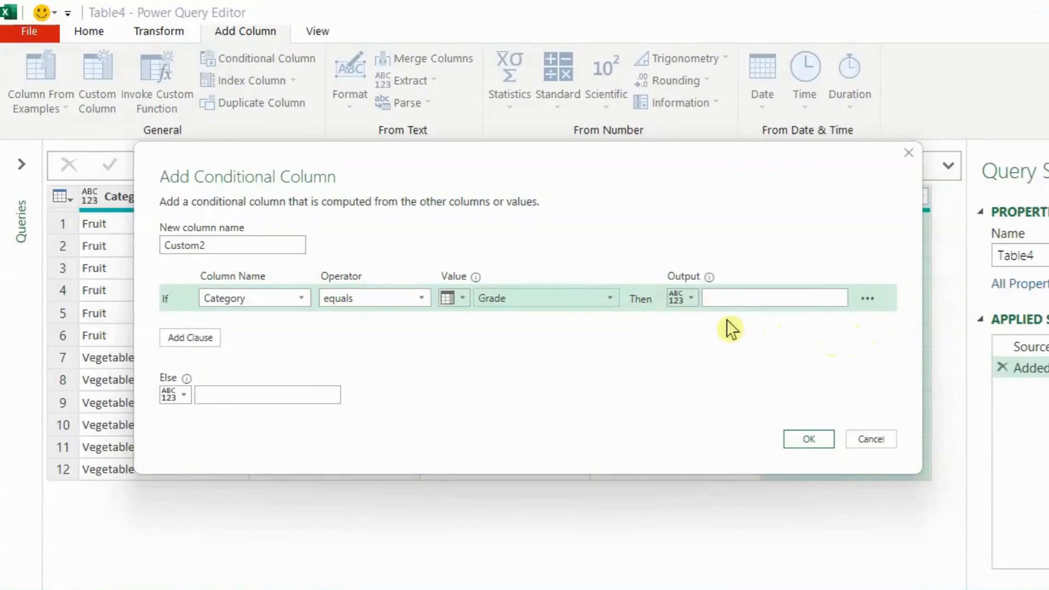
Switch both the condition's output and the Else result to column selection, leave them empty, and confirm the conditional column
{"action": "left_click", "coordinate": [690, 298]}
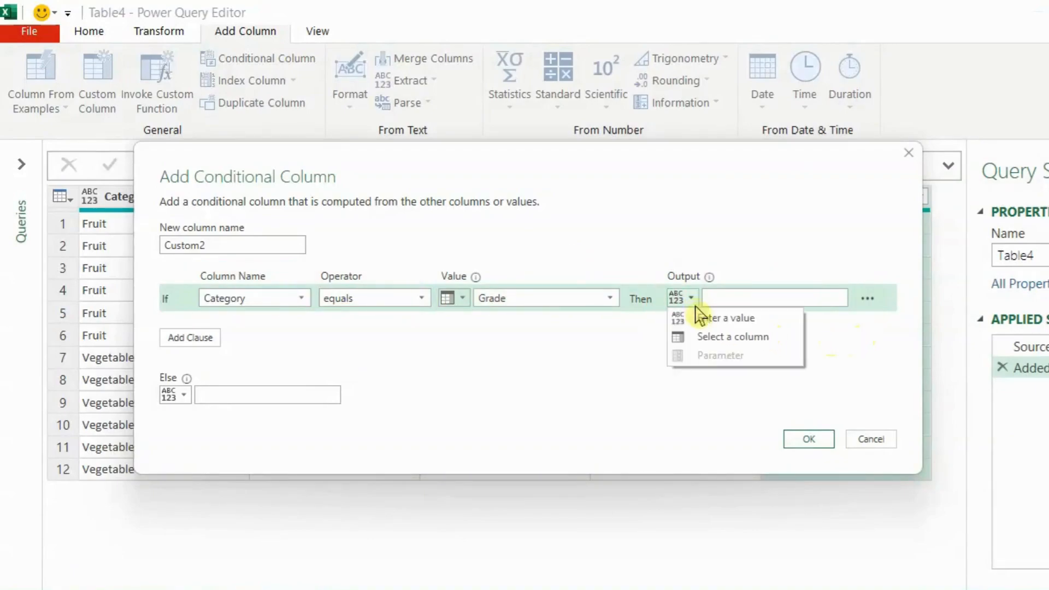
{"action": "left_click", "coordinate": [710, 337]}
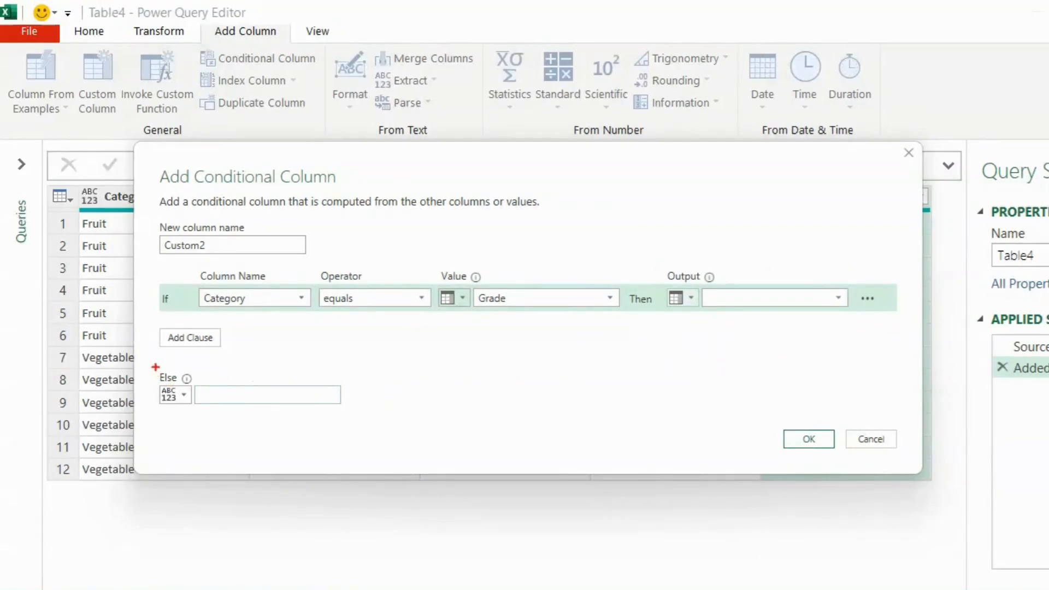
{"action": "mouse_move", "coordinate": [152, 363]}
{"action": "left_mouse_down"}
{"action": "mouse_move", "coordinate": [252, 422]}
{"action": "mouse_move", "coordinate": [364, 419]}
{"action": "left_mouse_up"}
{"action": "key", "text": "Escape"}
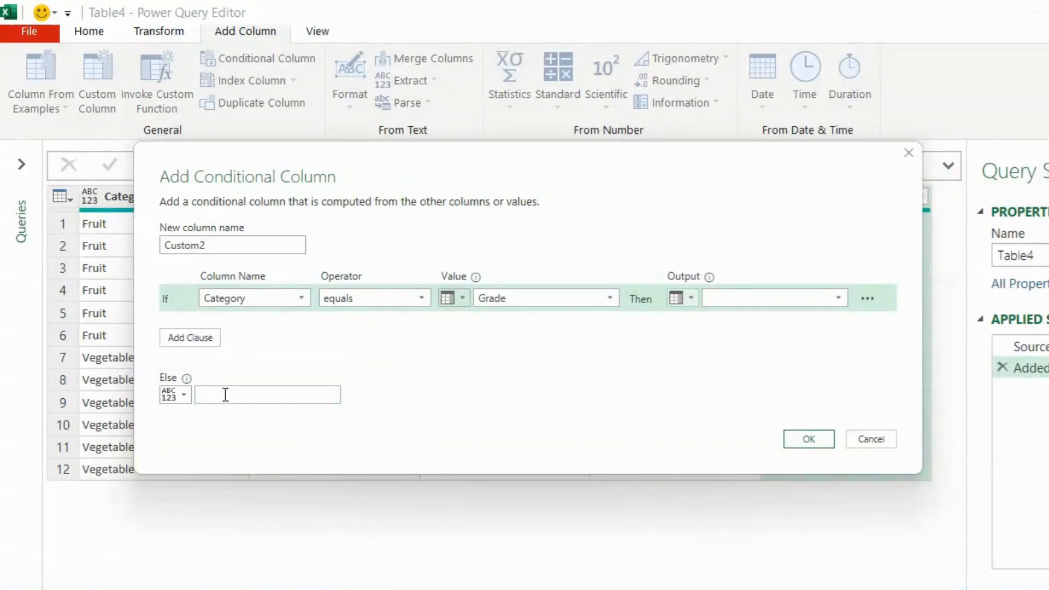
{"action": "left_click", "coordinate": [184, 395]}
{"action": "left_click", "coordinate": [198, 434]}
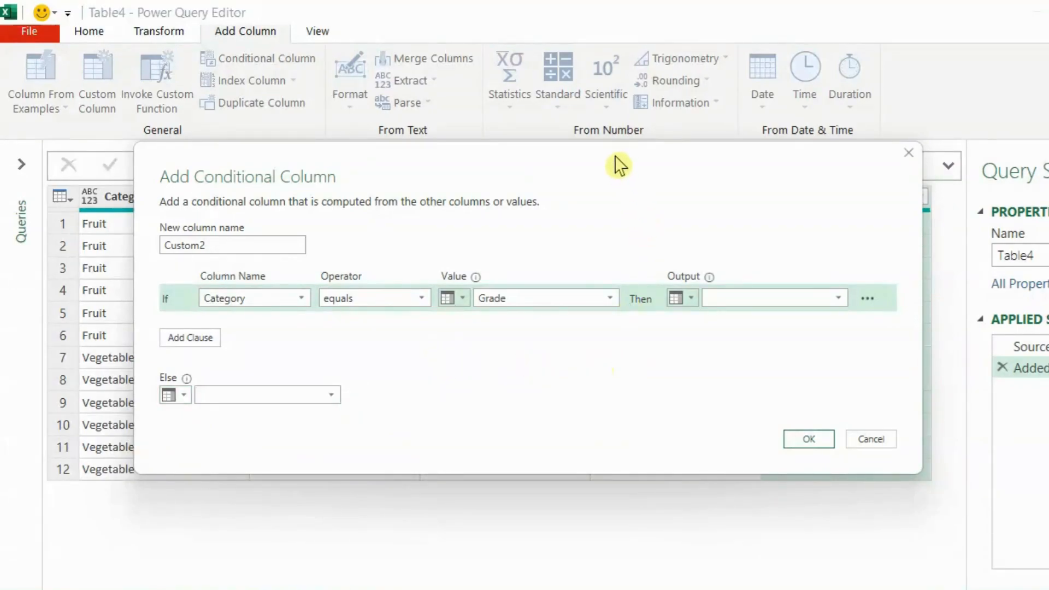
{"action": "left_click_drag", "start_coordinate": [614, 157], "coordinate": [586, 158]}
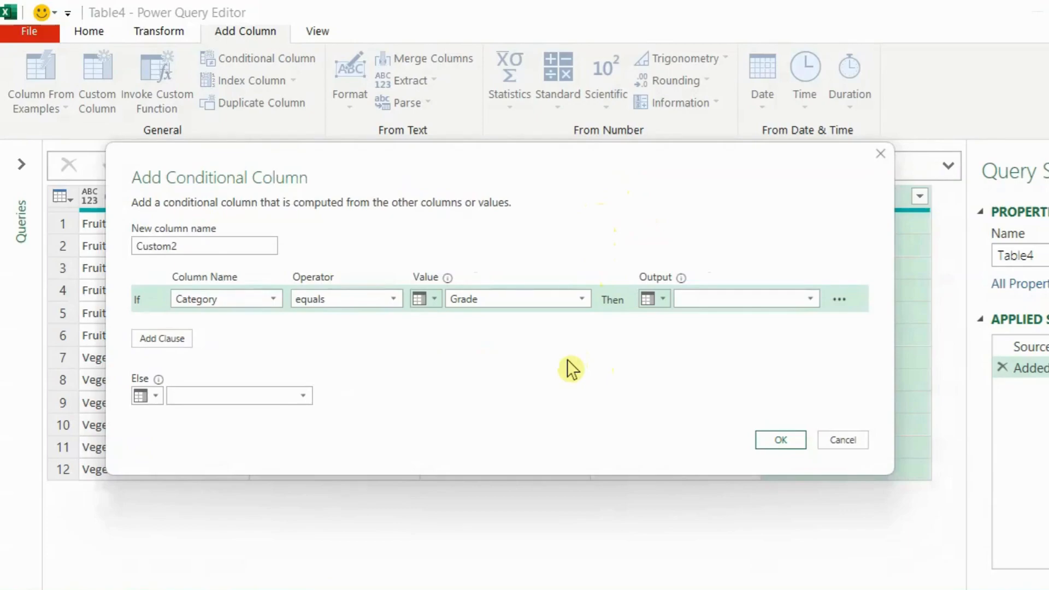
{"action": "left_click", "coordinate": [776, 445]}
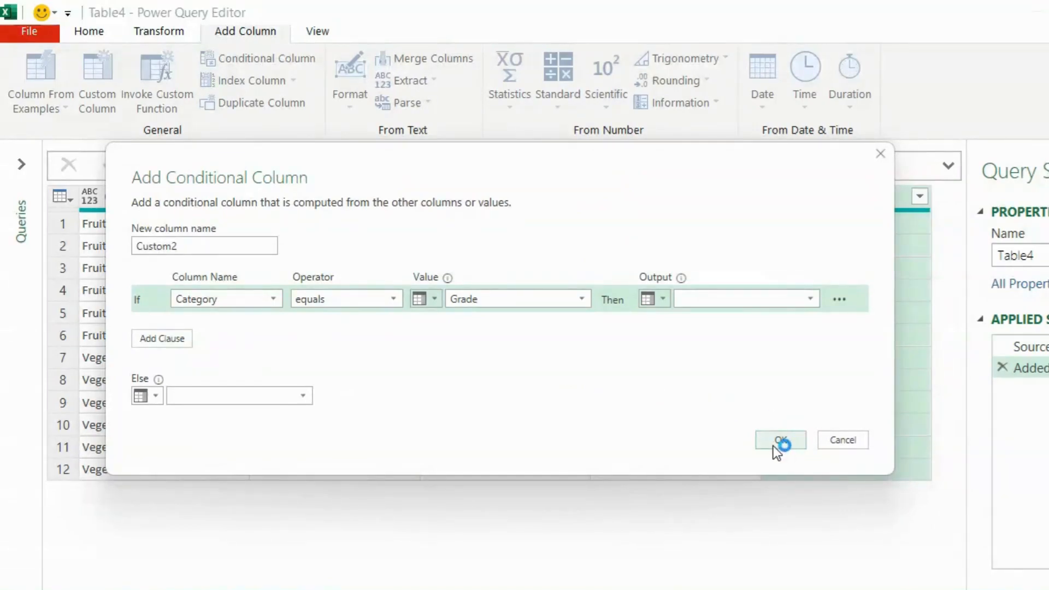